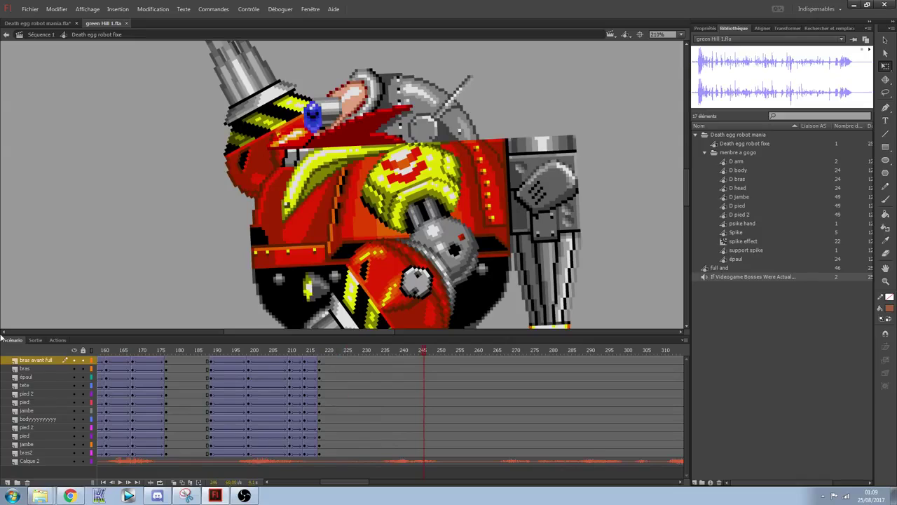
- Insert keyframes on all robot layers at frame 230 and move the frame 218 keyframes to frame 222
left_click_drag(364, 360, 365, 453)
left_click_drag(319, 361, 321, 455)
left_click_drag(320, 454, 335, 459)
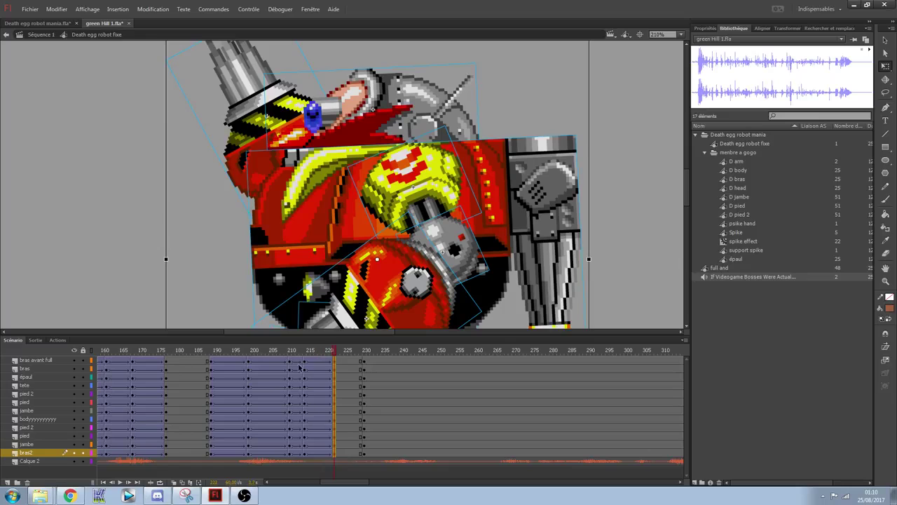
- Move the frame 214 keyframes to frame 216 on all robot layers and replay the preceding motion
left_click_drag(307, 363, 153, 357)
key("Return")
key("Return")
key("Return")
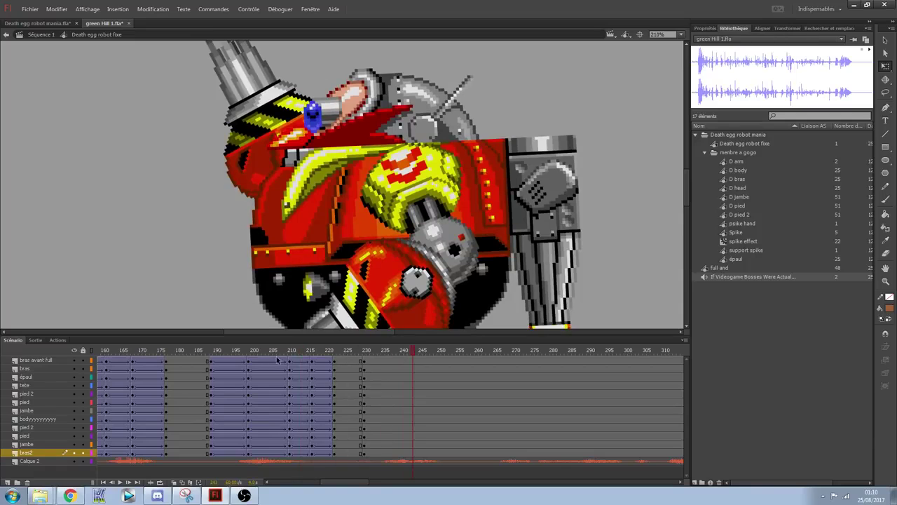
- Insert keyframes on all robot layers at frame 263
left_click(366, 353)
left_click(450, 361)
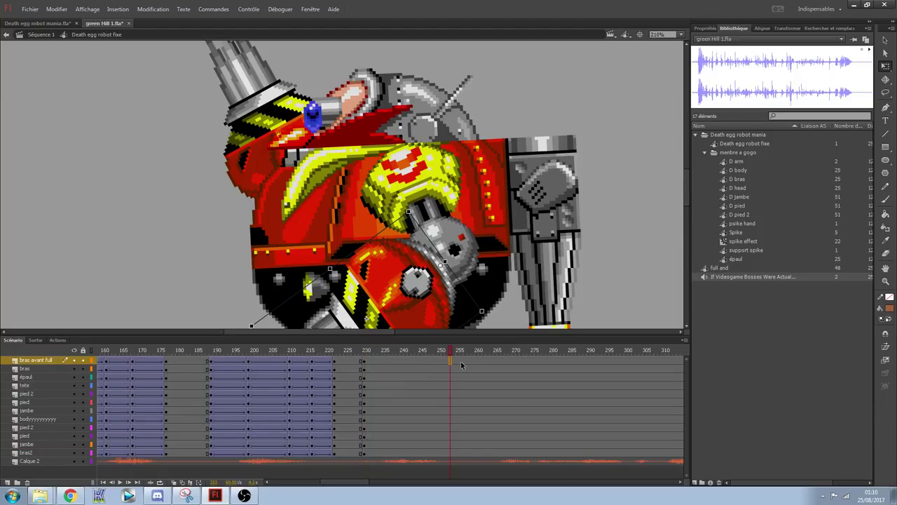
left_click(473, 361)
left_click_drag(488, 361, 487, 425)
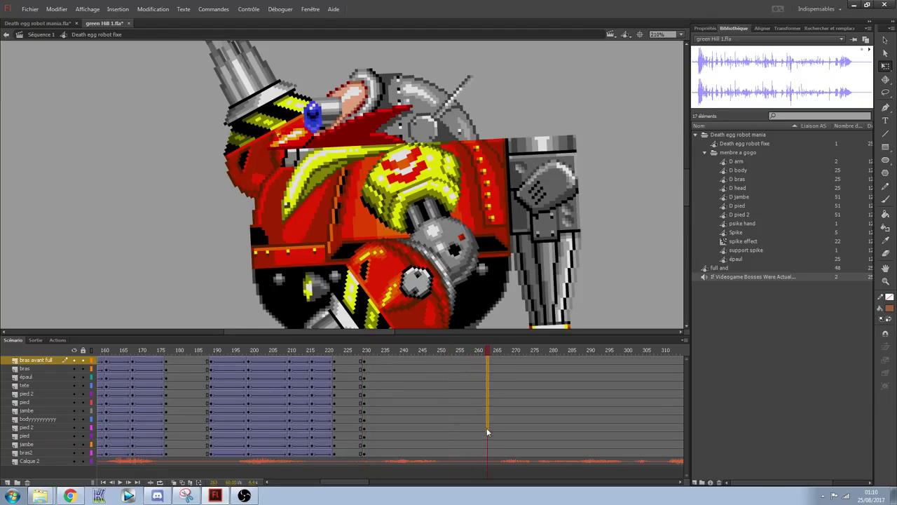
key("F6")
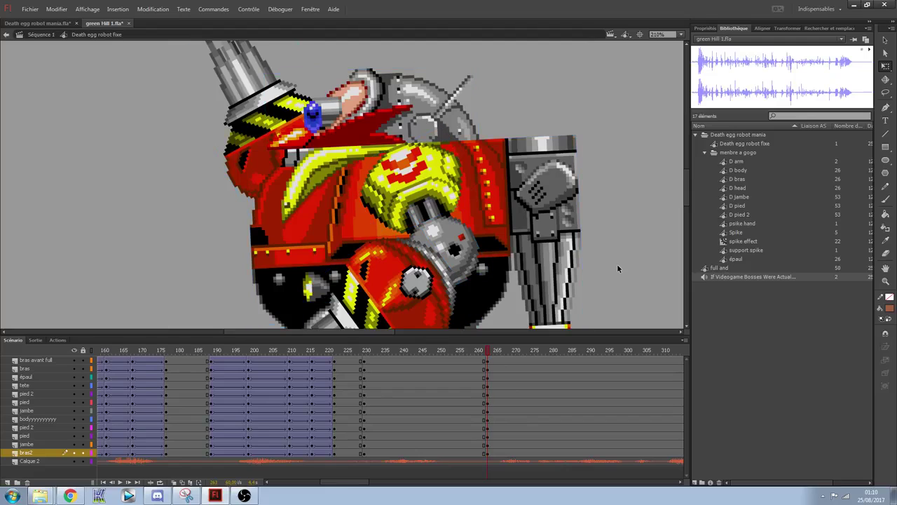
- Rotate the robot's raised rear arm down until it points forward, and reposition it behind the body at waist height
key("ctrl+minus")
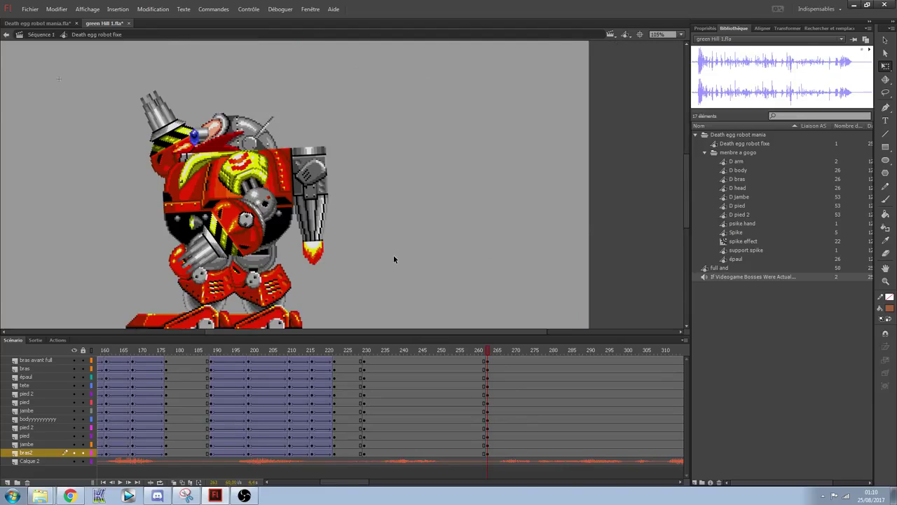
left_click_drag(139, 99, 108, 87)
left_click(158, 141)
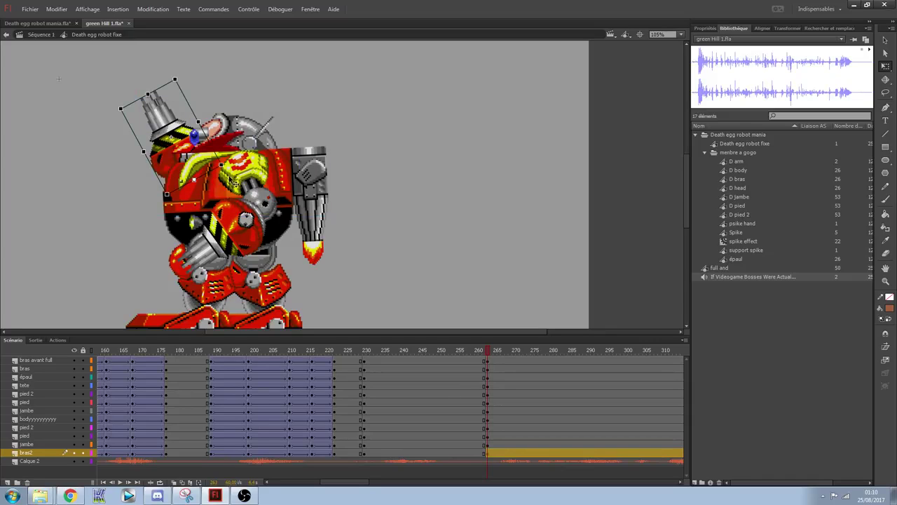
left_click_drag(228, 173, 164, 122)
left_click_drag(215, 206, 211, 224)
left_click_drag(151, 186, 184, 220)
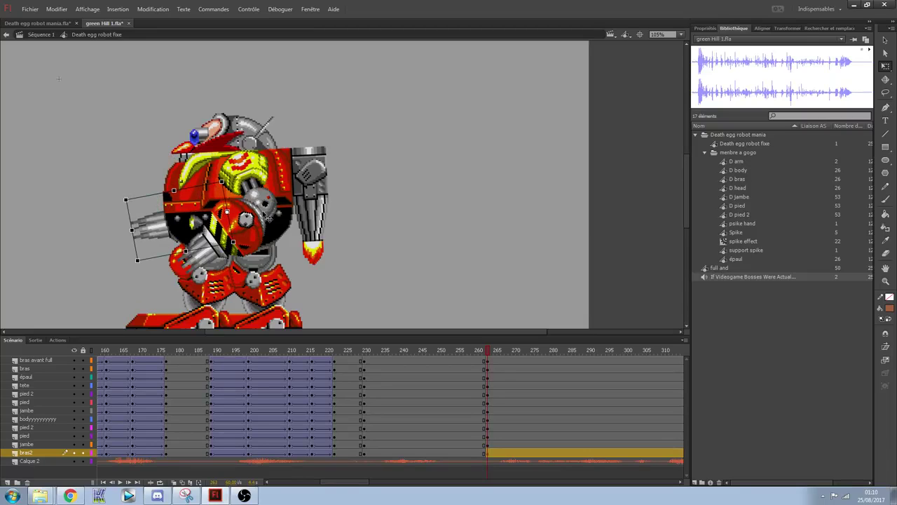
- Shift the front upper arm and forearm back along the body and rotate the forearm to point horizontally forward
left_click(267, 210)
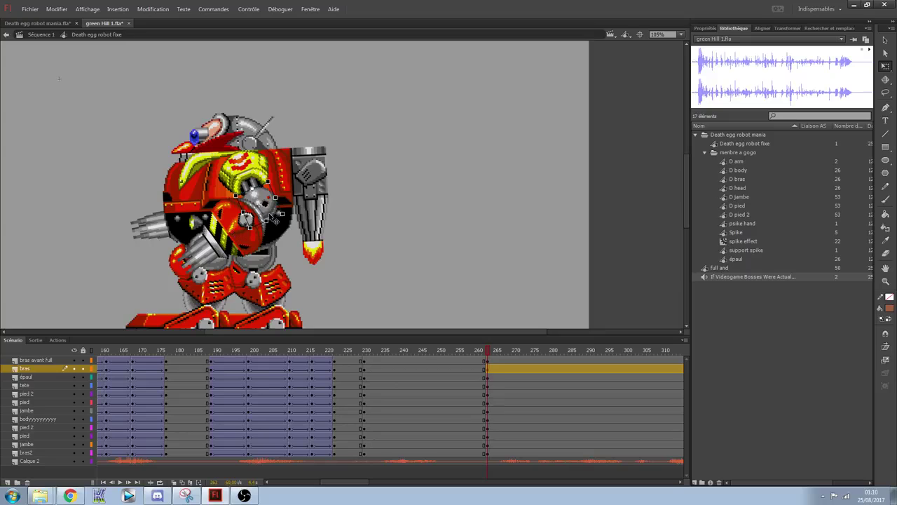
left_click(261, 174)
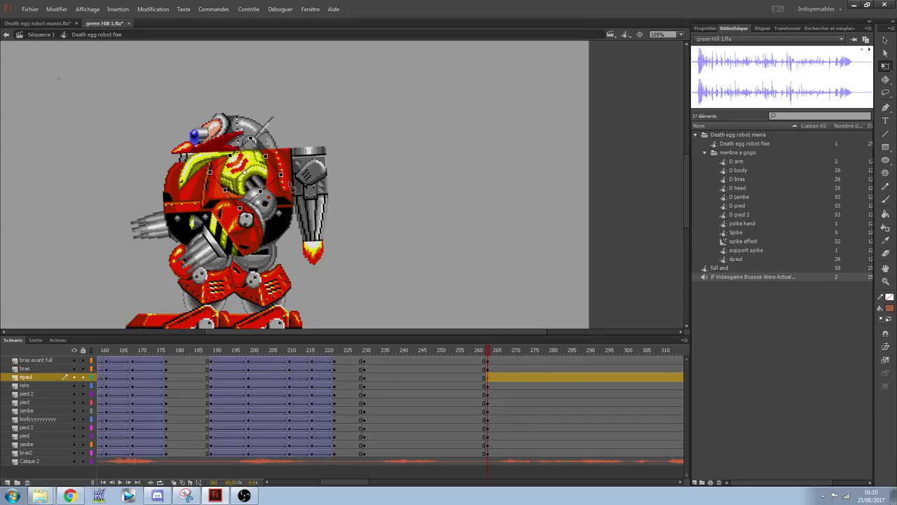
left_click(274, 210)
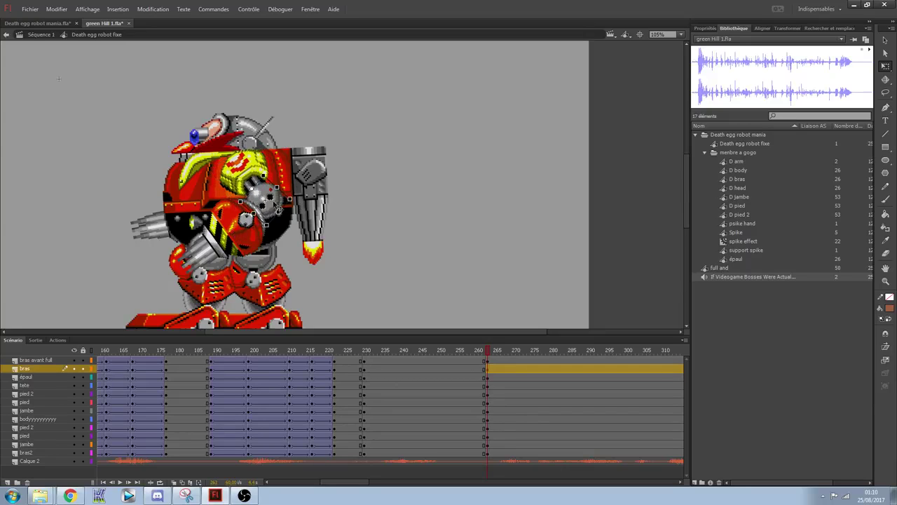
left_click(247, 233)
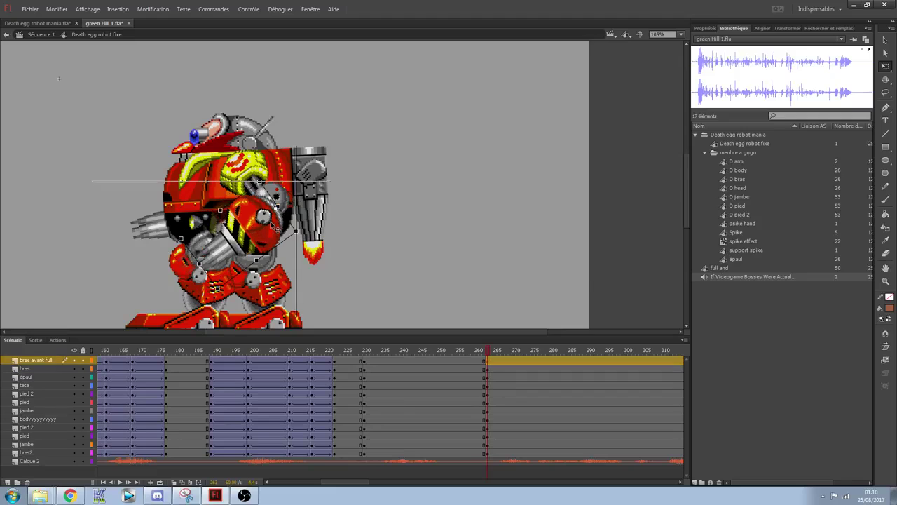
left_click(280, 212)
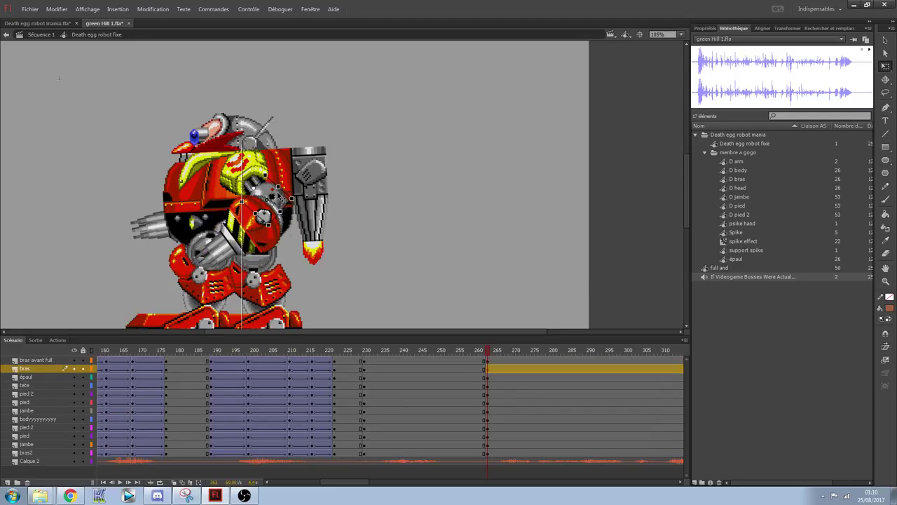
left_click(296, 235)
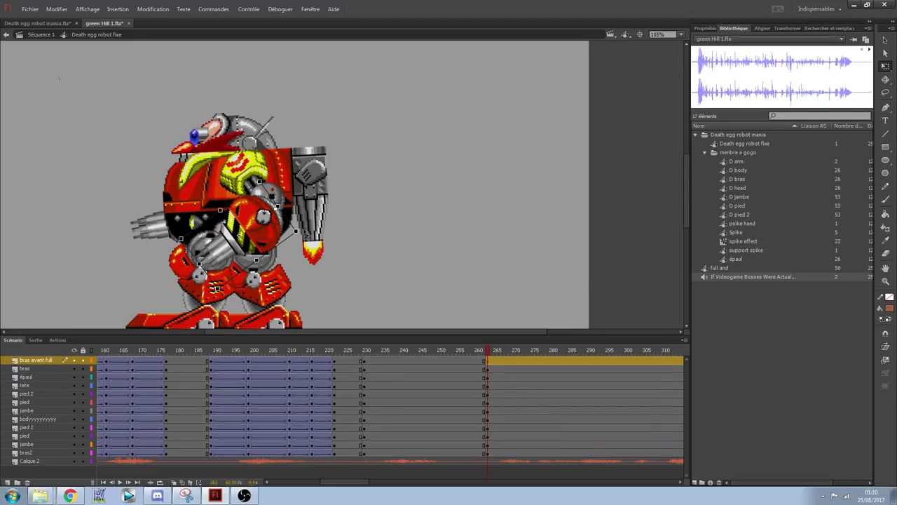
left_click_drag(303, 239, 289, 247)
left_click_drag(250, 214, 245, 214)
- Nudge the rear arm slightly up and in toward the robot's body
left_click(153, 222)
left_click_drag(154, 222, 167, 215)
left_click(416, 209)
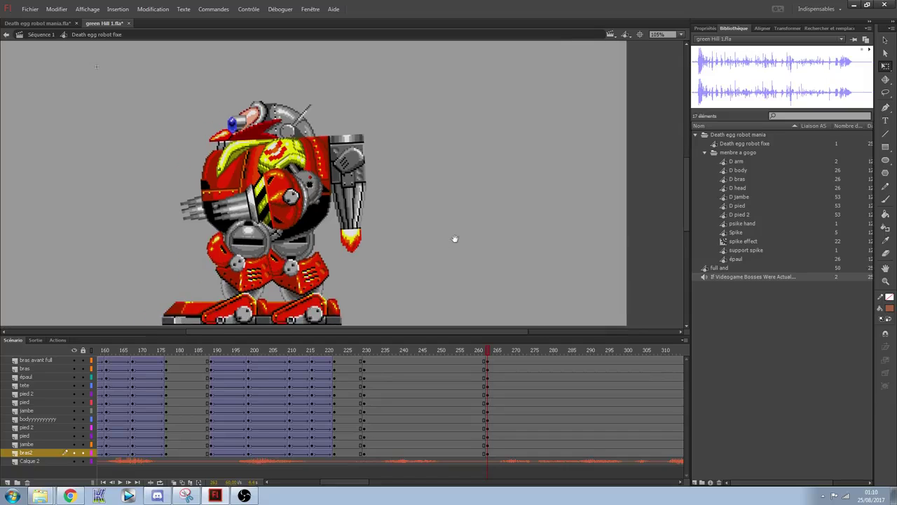
- Select the robot's whole upper body with both arms, tilt it slightly backward and reposition it above the legs
left_click_drag(172, 96, 388, 279)
left_click_drag(329, 215, 340, 219)
left_click(474, 242)
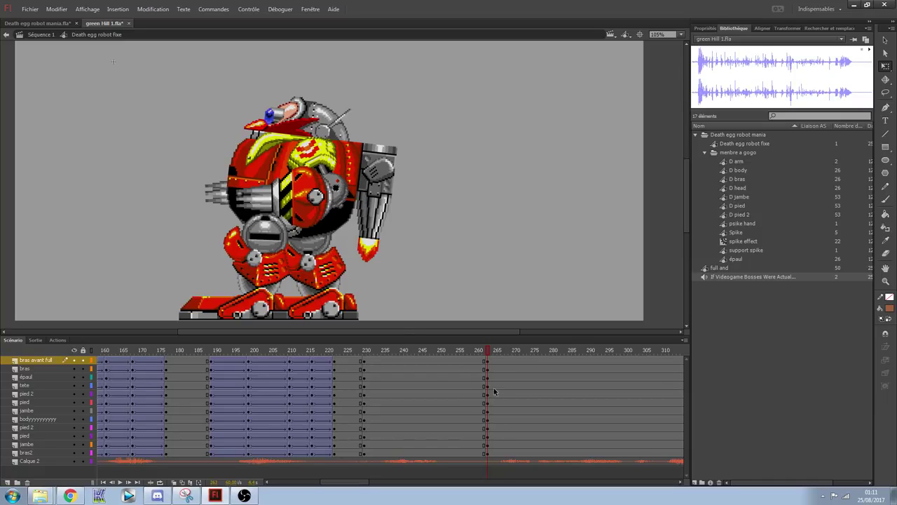
- Create classic tweens on all robot layers between the frame 230 and frame 263 keyframes
left_click_drag(460, 360, 427, 447)
right_click(427, 449)
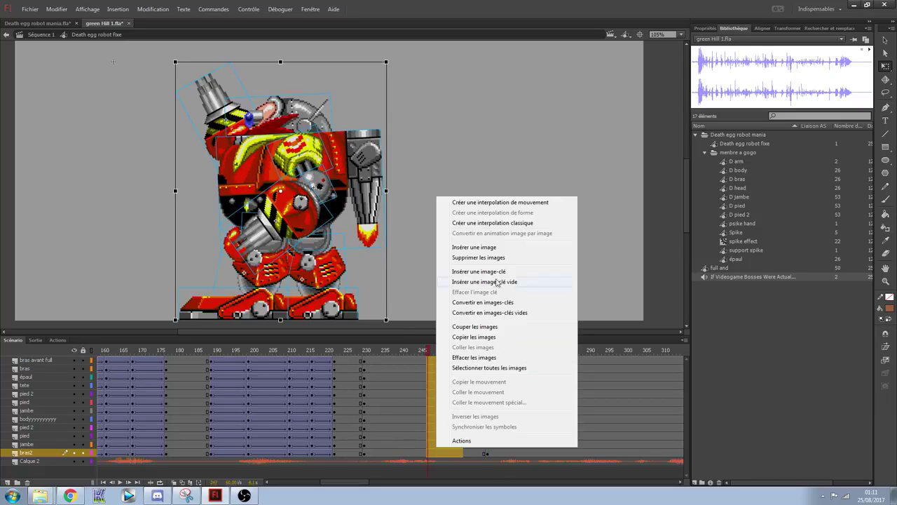
left_click(495, 223)
- Scrub and replay the arm-lowering motion between frames 230 and 263 to check its timing
left_click(426, 352)
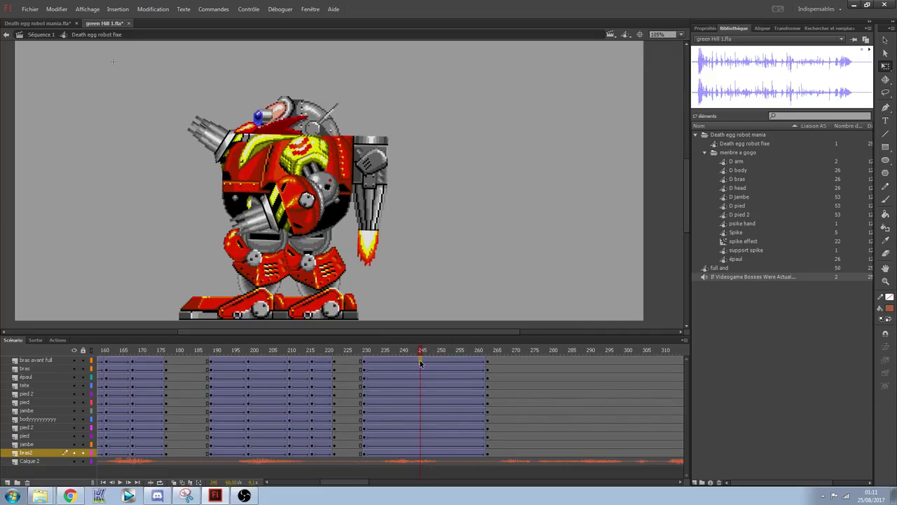
left_click(421, 362)
left_click_drag(423, 353, 118, 341)
key("Return")
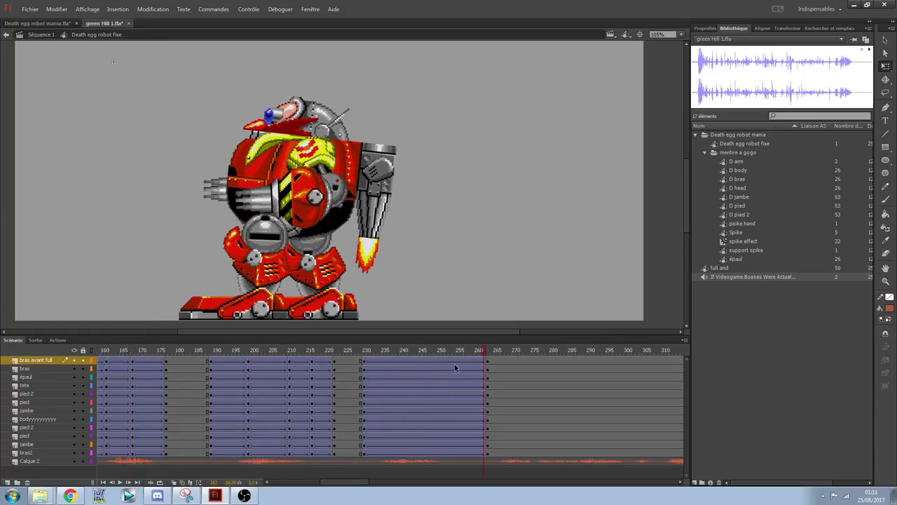
left_click(365, 362)
key("Return")
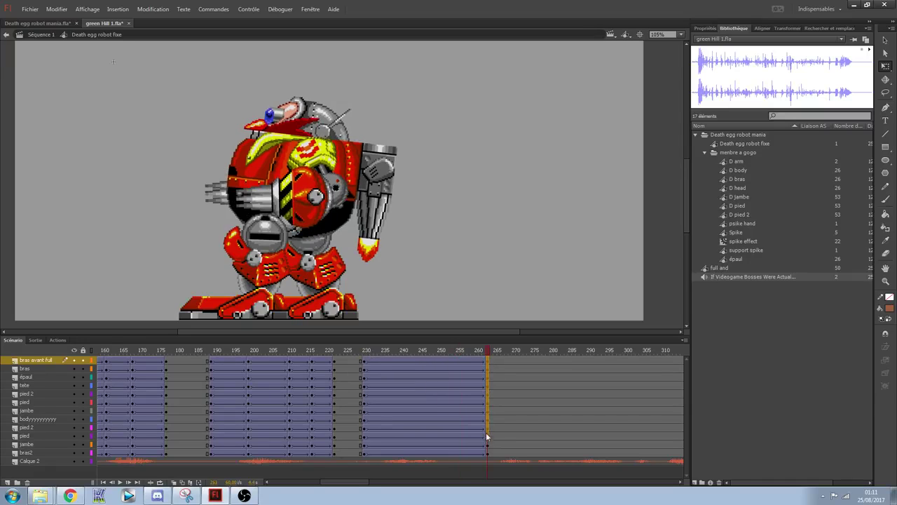
- Move the frame 263 keyframes to frame 255 and insert intermediate keyframes at frame 242 on all robot layers
left_click_drag(488, 456, 458, 455)
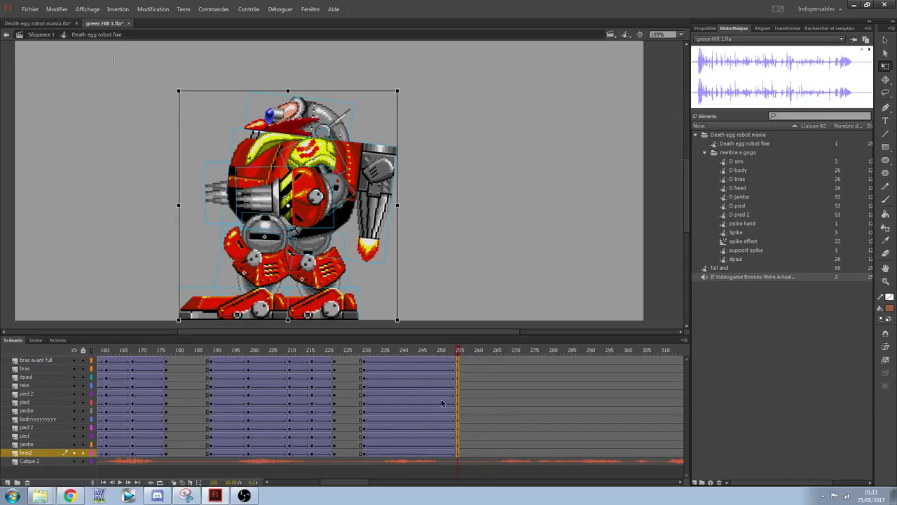
left_click_drag(409, 363, 412, 452)
key("F6")
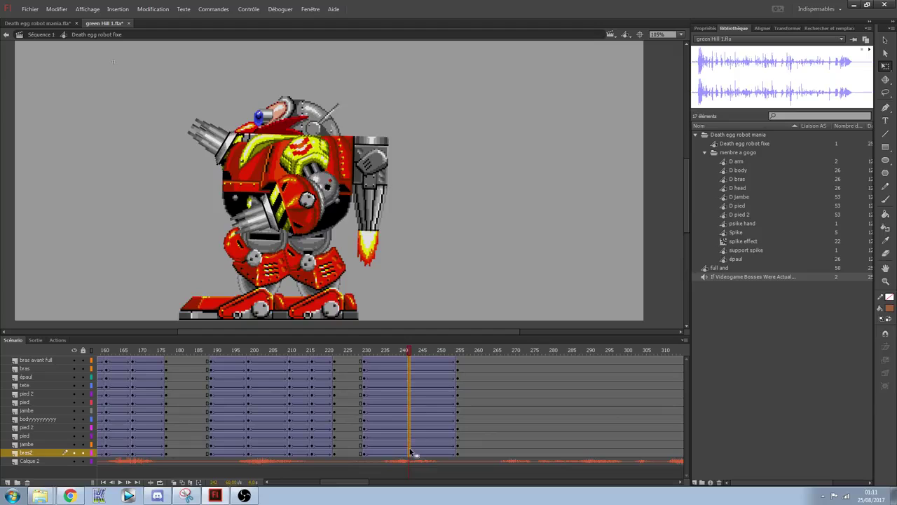
- Set the easing to -100 for the tweens between frames 230 and 242 on all robot layers, and play back the motion
left_click_drag(406, 362, 399, 429)
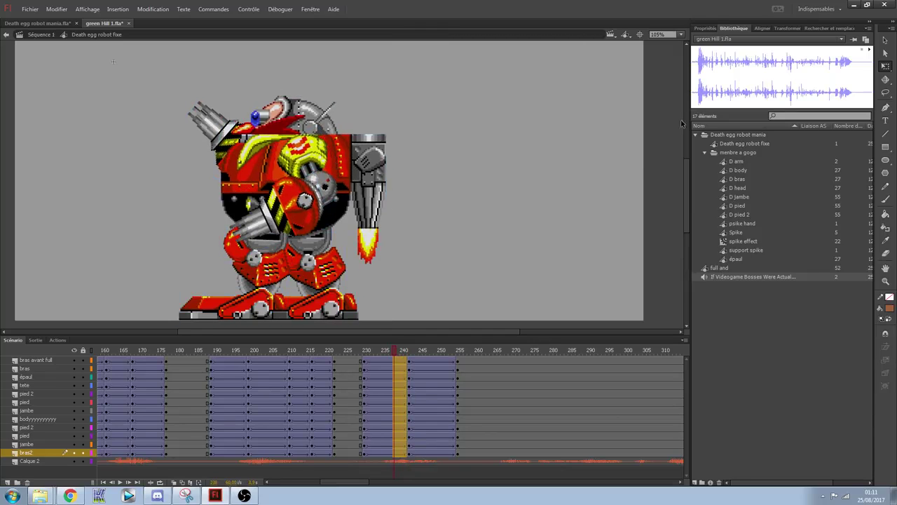
left_click(705, 28)
left_click_drag(732, 118, 455, 162)
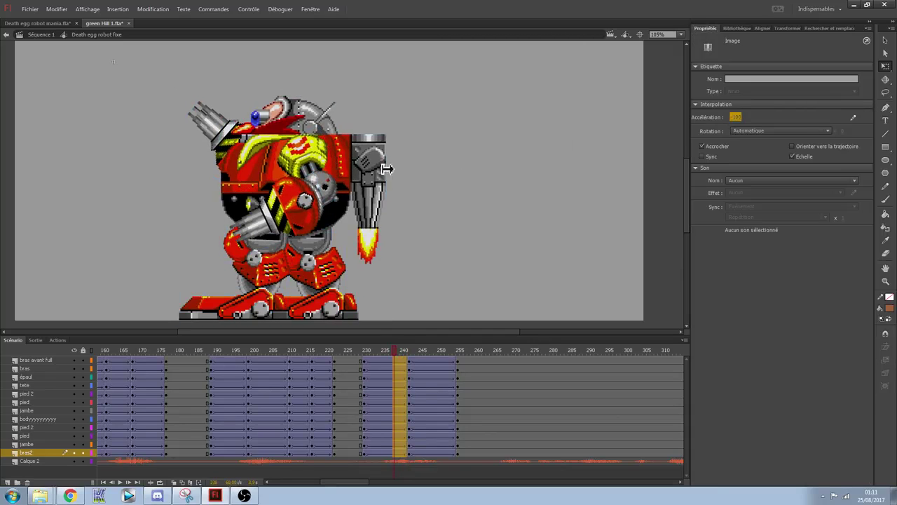
left_click_drag(417, 362, 422, 455)
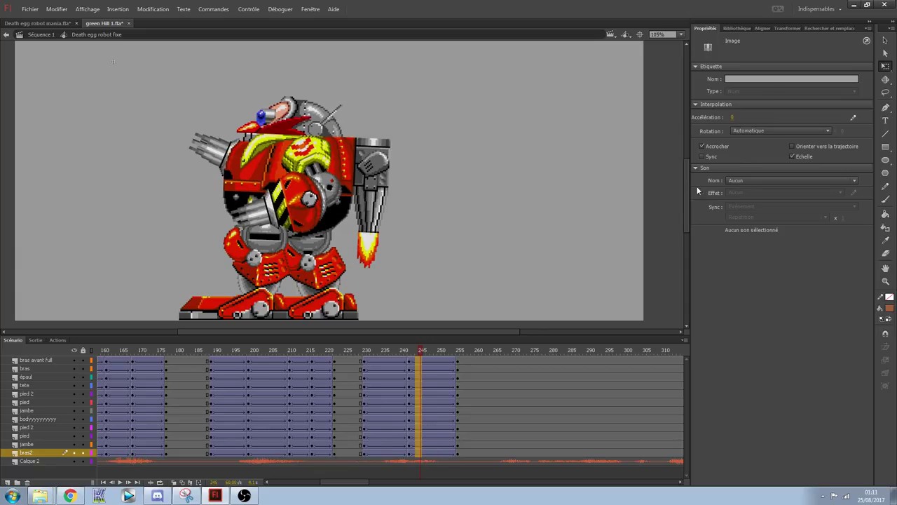
key("Return")
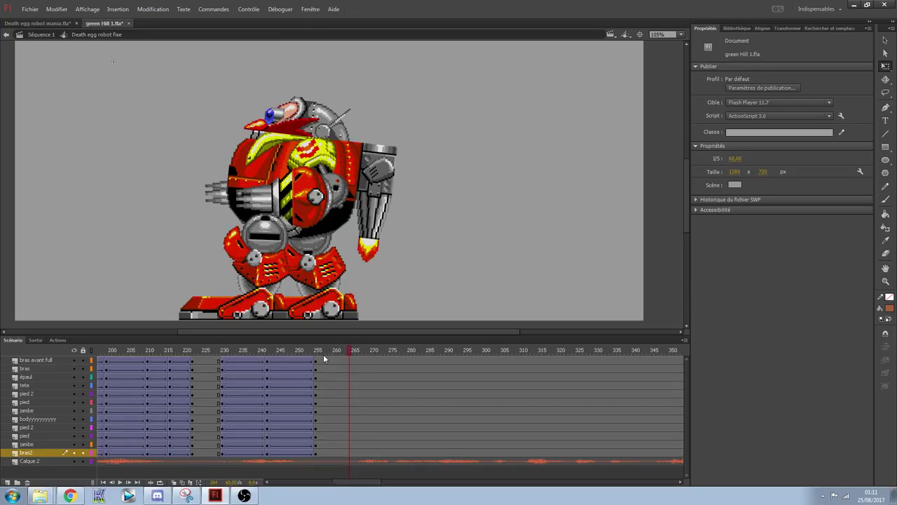
- Insert keyframes on all robot layers at frames 264 and 285
left_click_drag(352, 365, 349, 452)
left_click(474, 258)
left_click_drag(378, 351, 432, 449)
key("F6")
- At frame 285, rotate the front forearm to point straight down and place it beneath the upper arm joint
left_click(455, 187)
left_click(311, 205)
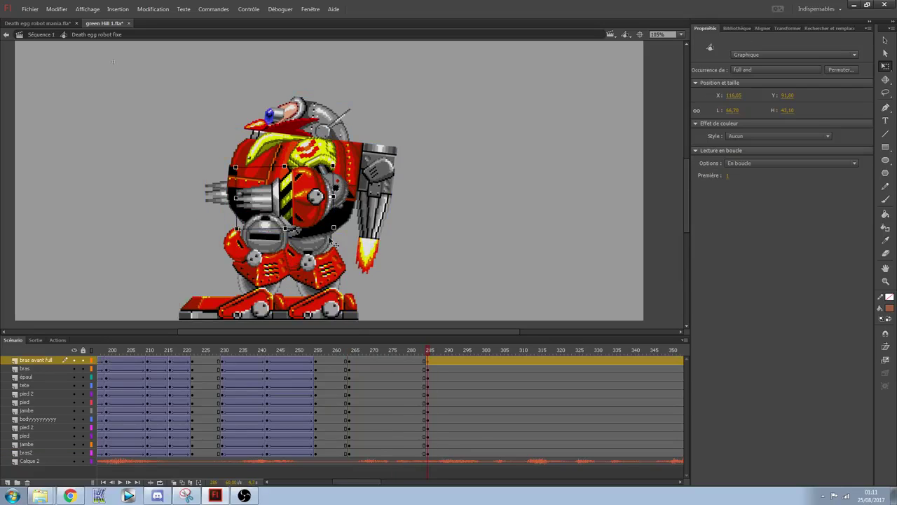
left_click_drag(343, 237, 389, 201)
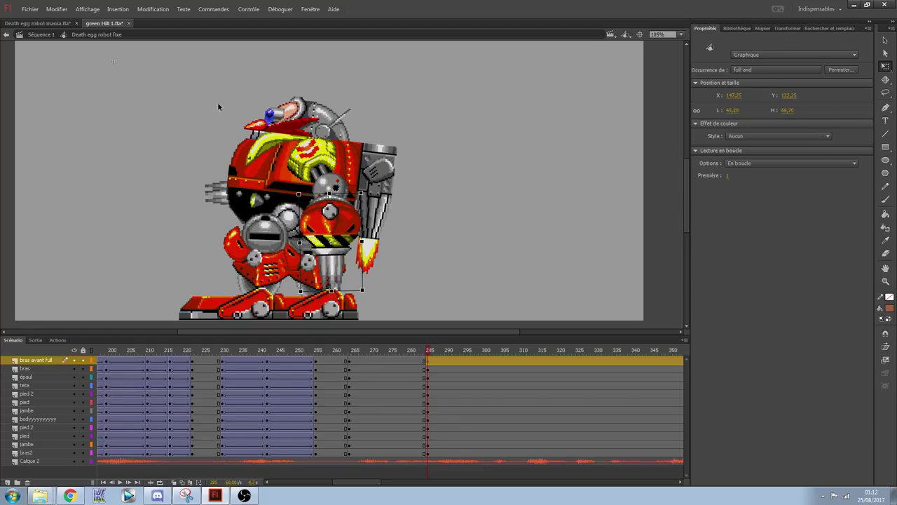
- Select the upper body with both arms, tilt it forward and shift it up and back above the legs
left_click_drag(235, 102, 402, 223)
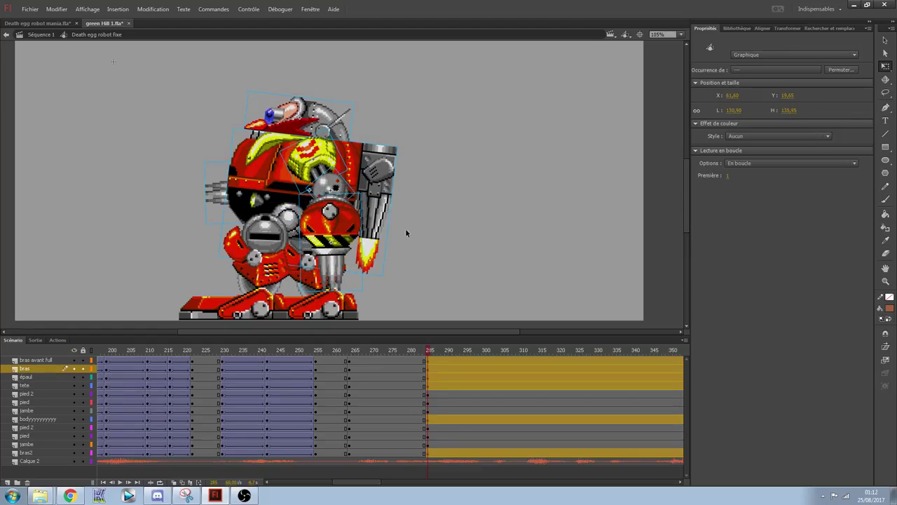
left_click(269, 165)
left_click_drag(405, 291, 414, 265)
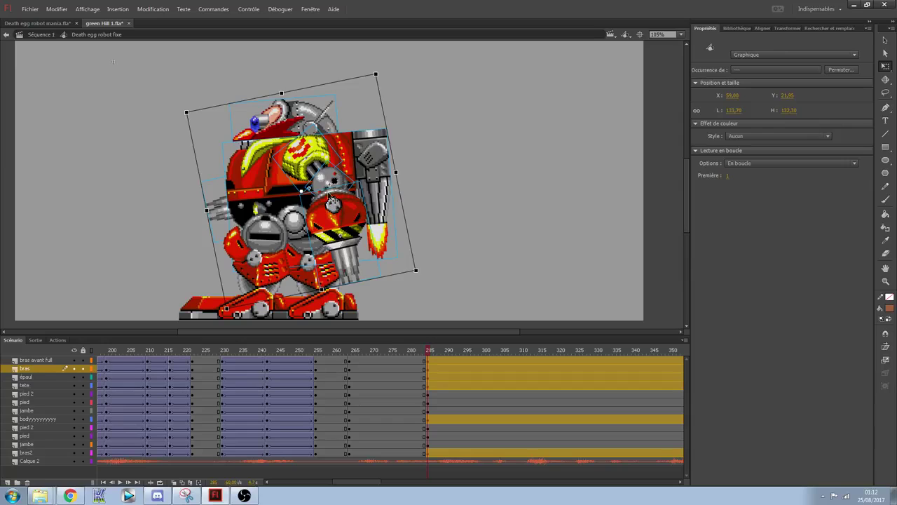
key("ctrl+z")
left_click_drag(328, 181, 338, 181)
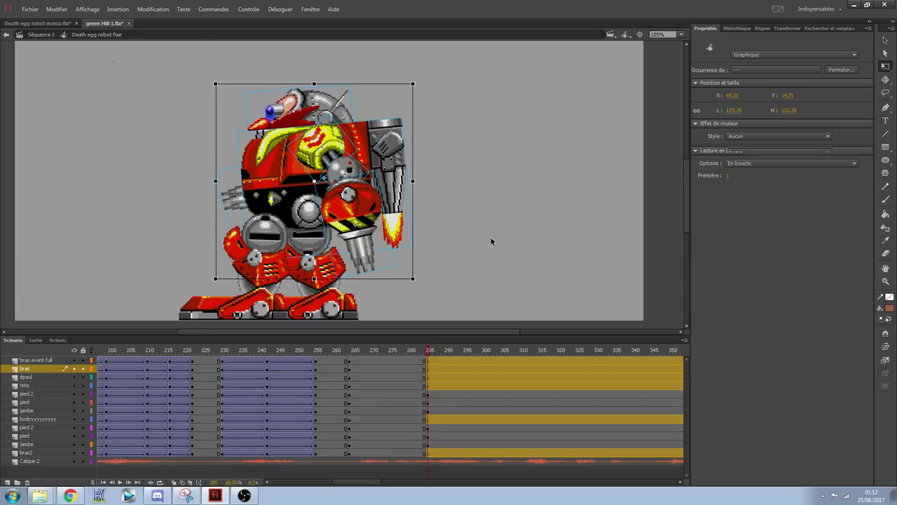
left_click(491, 239)
- Shift the rear leg's thigh and shin slightly back under the raised body, and nudge the upper body down a little
left_click(351, 279)
left_click(352, 288)
left_click_drag(356, 310, 348, 313)
left_click_drag(329, 271, 336, 275)
left_click(318, 250)
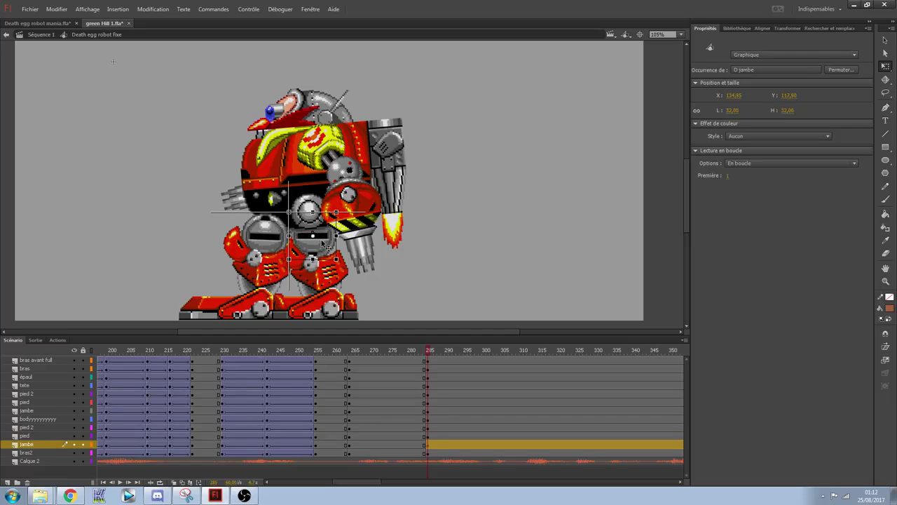
left_click_drag(233, 79, 411, 209)
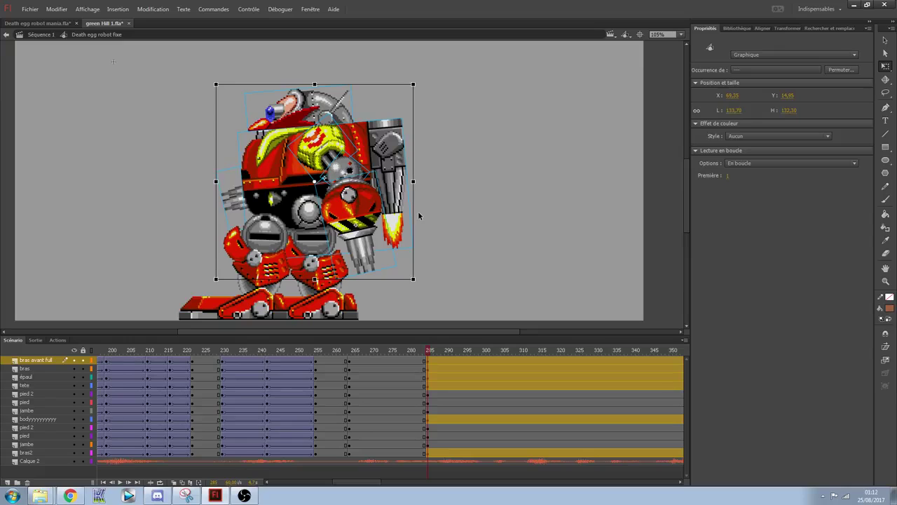
left_click(464, 225)
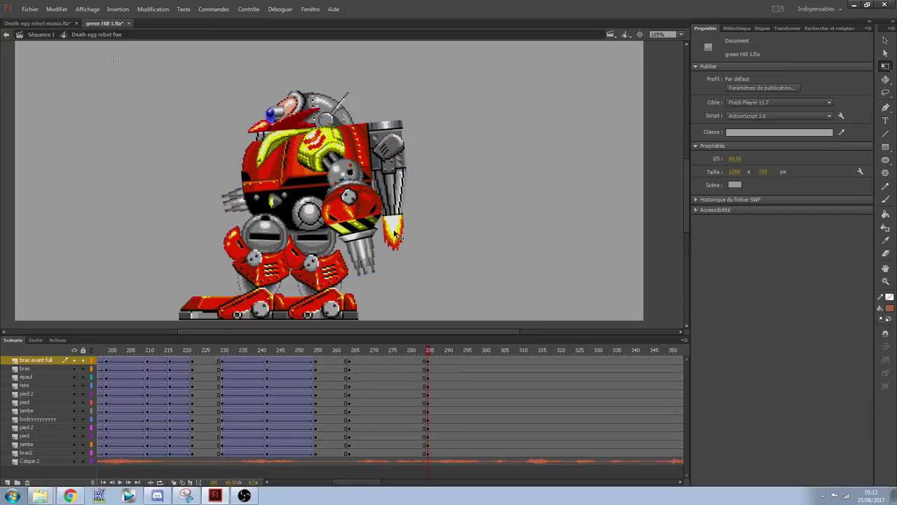
- At frame 285, raise the front leg by rotating its thigh and shin, and attach the foot turned nearly upright
left_click(275, 230)
left_click_drag(297, 259, 258, 249)
left_click(264, 290)
left_click(273, 274)
left_click(260, 308)
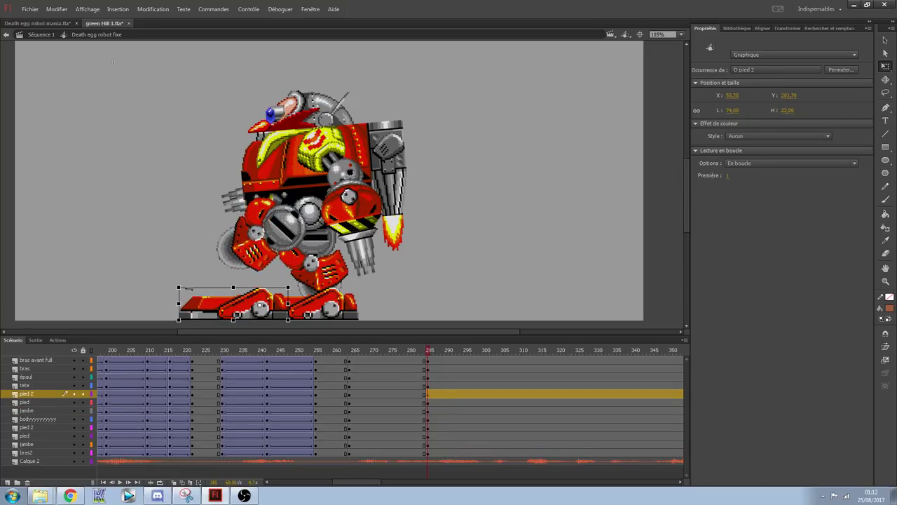
left_click_drag(178, 287, 174, 190)
mouse_move(216, 268)
left_mouse_down()
mouse_move(258, 280)
mouse_move(253, 285)
mouse_move(235, 265)
left_mouse_up()
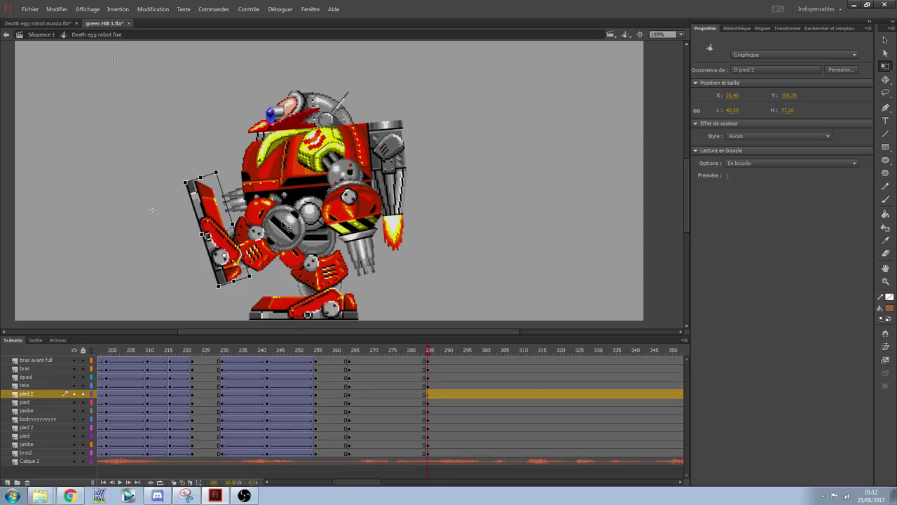
- Rotate the far arm and shift it forward so it reaches out ahead of the body, and swing the front forearm backward
left_click(235, 196)
left_click_drag(318, 157, 328, 177)
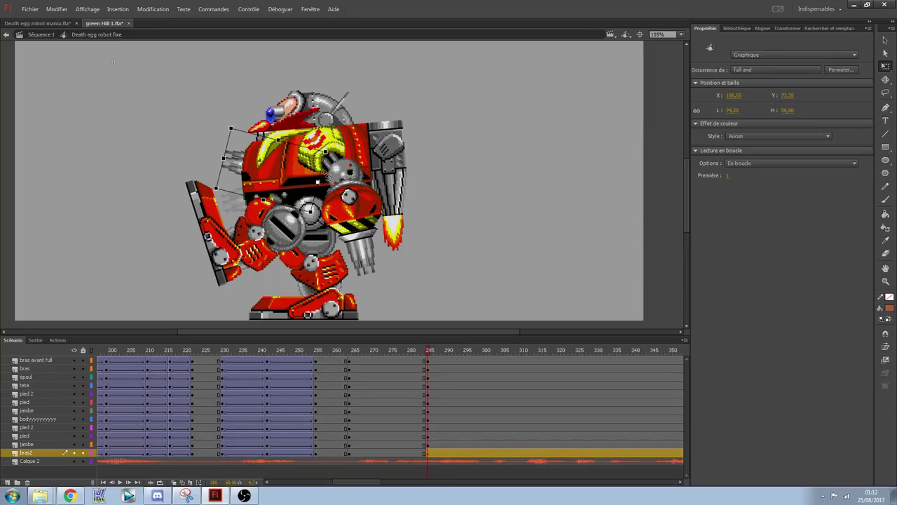
left_click_drag(228, 162, 185, 213)
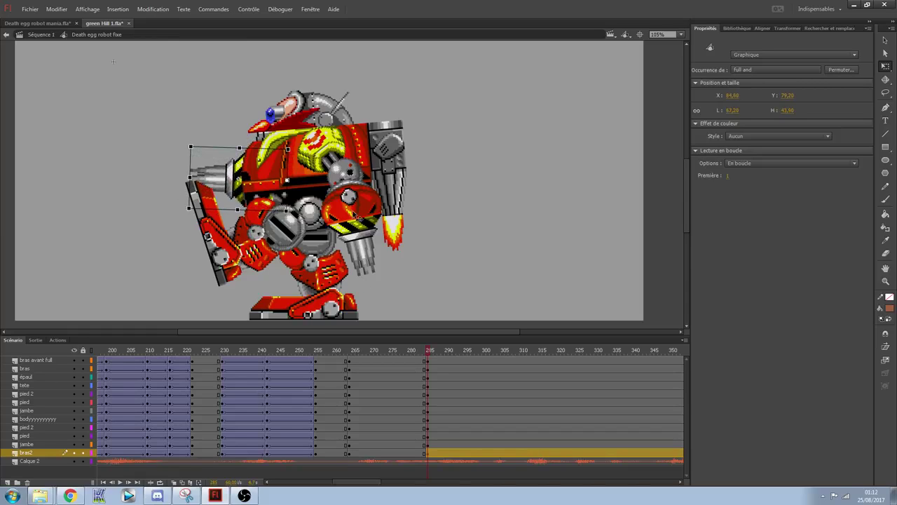
left_click(373, 239)
left_click_drag(406, 273, 444, 237)
left_click_drag(364, 201, 366, 201)
- Create classic tweens between frames 264 and 285 on all robot layers and play the motion
left_click_drag(406, 360, 384, 453)
right_click(392, 439)
left_click(440, 216)
left_click_drag(382, 350, 254, 347)
key("Return")
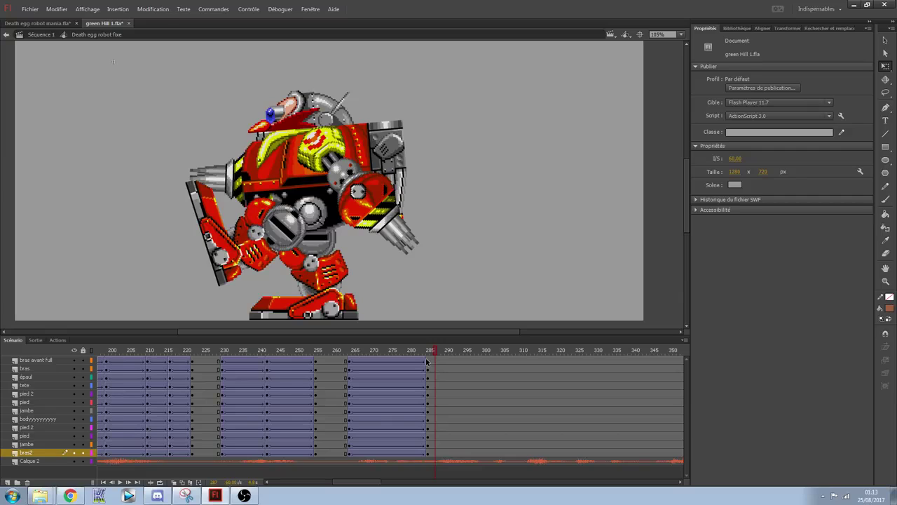
- Rotate the far arm further upward in the raised-leg pose and replay the motion
left_click(228, 175)
left_click_drag(189, 147, 194, 118)
key("Return")
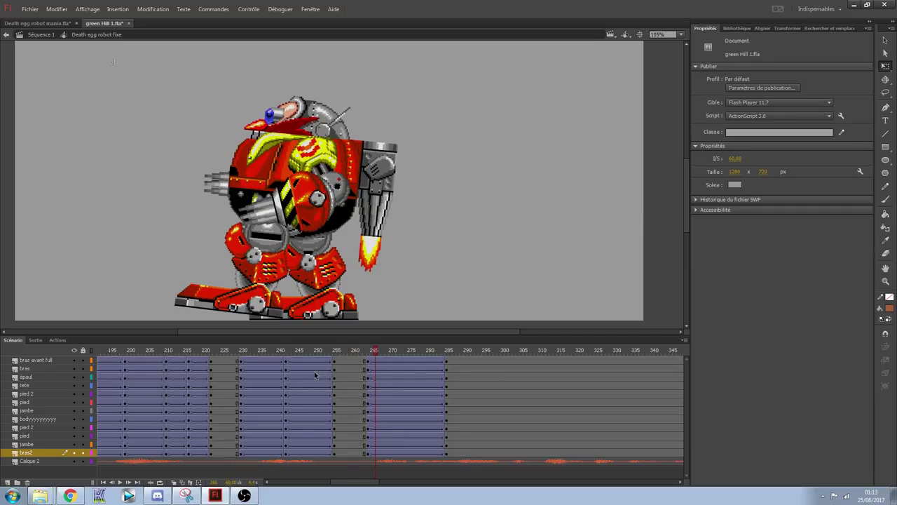
- Shorten the preceding arm-lowering motion by moving its keyframes on all robot layers to frames 229, 240 and 252, and replay it
left_click_drag(239, 362, 336, 455)
left_click(332, 453)
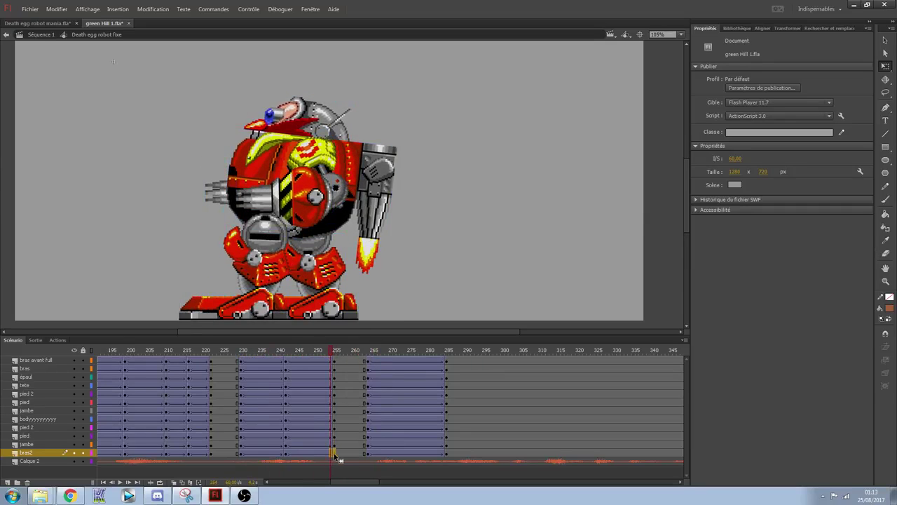
left_click_drag(335, 361, 335, 457)
key("shift+F5")
left_click(241, 367)
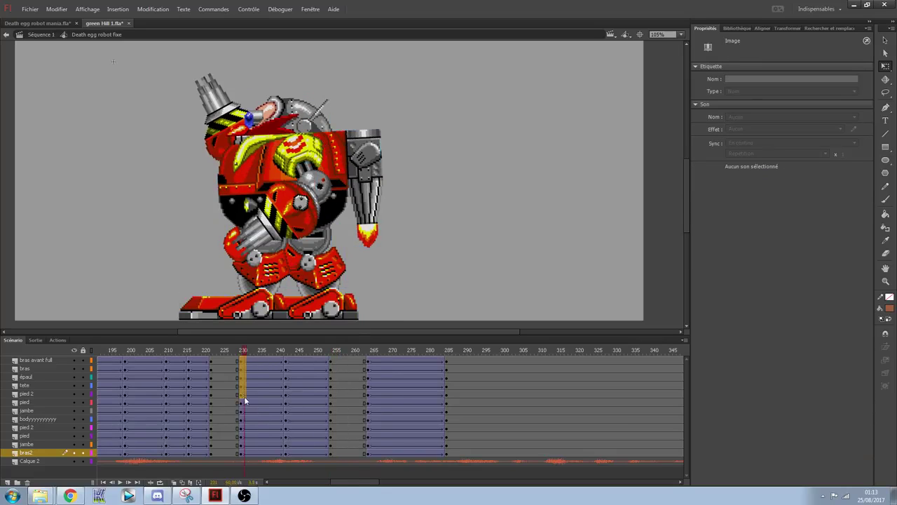
left_click_drag(241, 368, 246, 456)
left_click_drag(331, 362, 239, 449)
left_click_drag(236, 353, 99, 353)
key("Return")
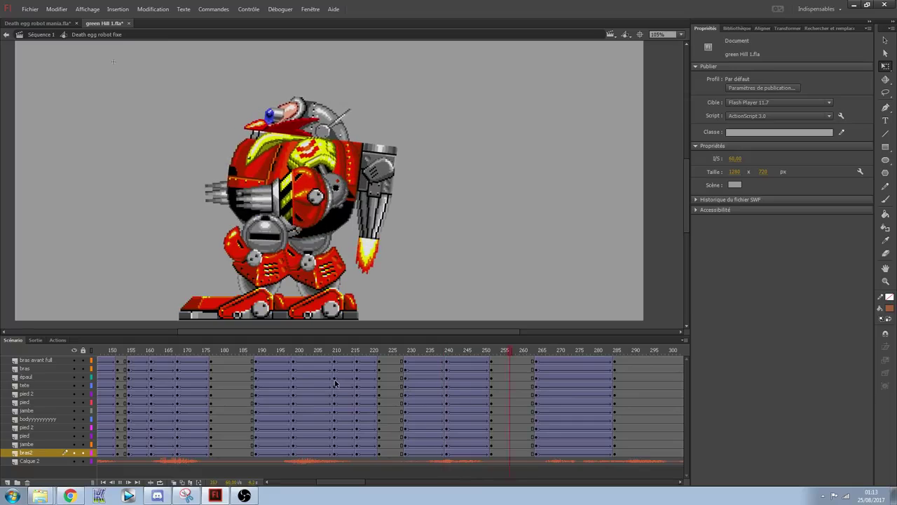
left_click_drag(535, 354, 425, 363)
key("Return")
- Insert keyframes at frame 274 on all robot layers and try easing the tweens on either side
mouse_move(492, 355)
left_mouse_down()
mouse_move(456, 355)
mouse_move(520, 366)
mouse_move(458, 367)
mouse_move(519, 368)
mouse_move(482, 363)
left_mouse_up()
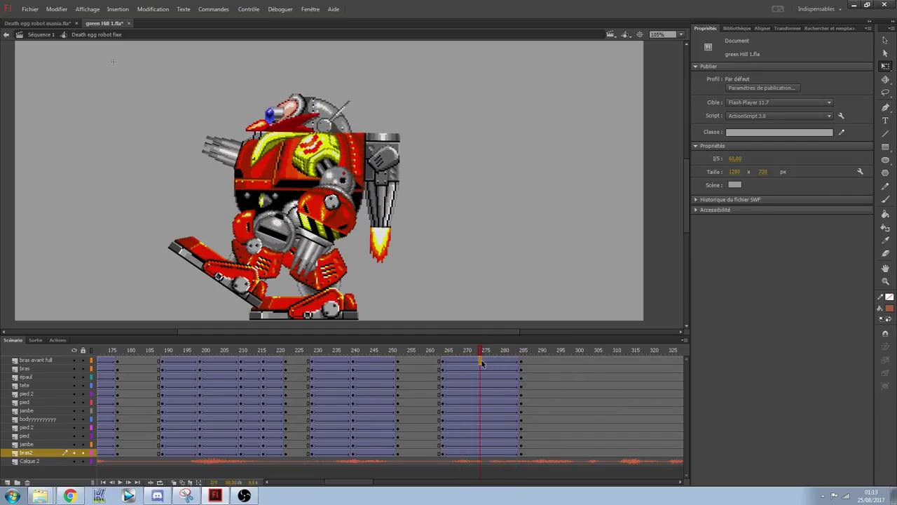
left_click_drag(482, 400, 483, 456)
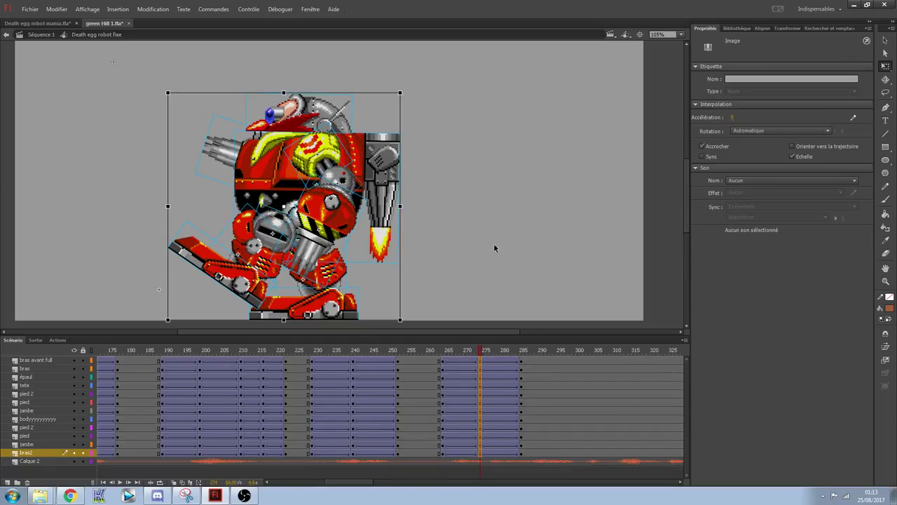
left_click_drag(471, 370, 461, 454)
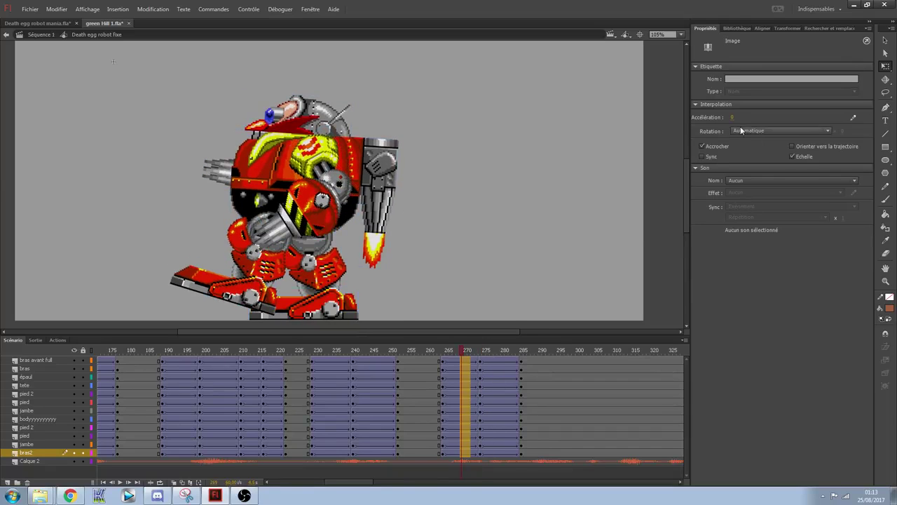
left_click_drag(732, 118, 504, 360)
left_click(495, 446)
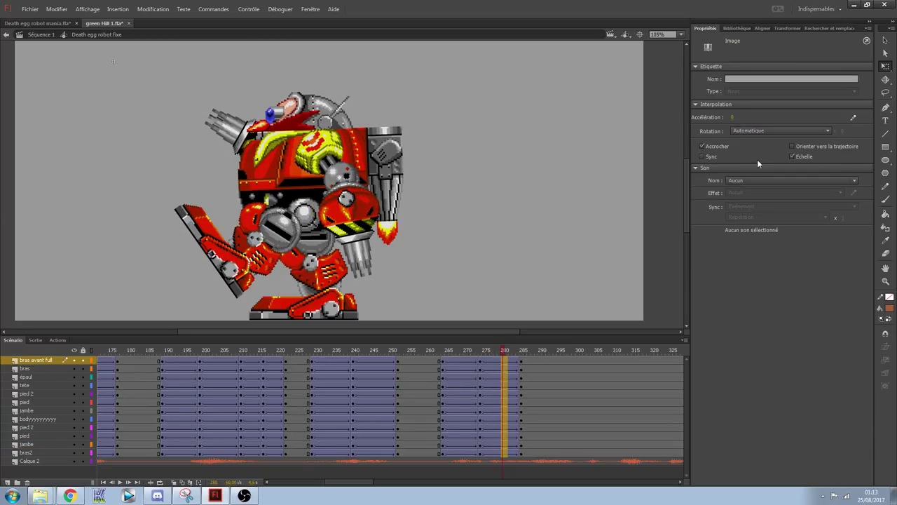
- Undo the easing changes and clear the keyframes at frame 274 on all robot layers
left_click(468, 353)
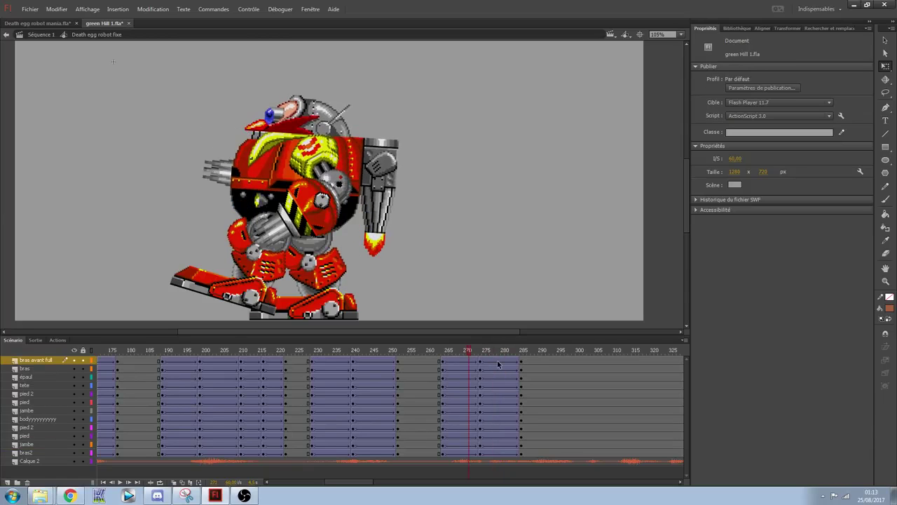
key("ctrl+z")
key("ctrl+z")
key("ctrl+z")
key("ctrl+z")
left_click_drag(481, 364, 530, 354)
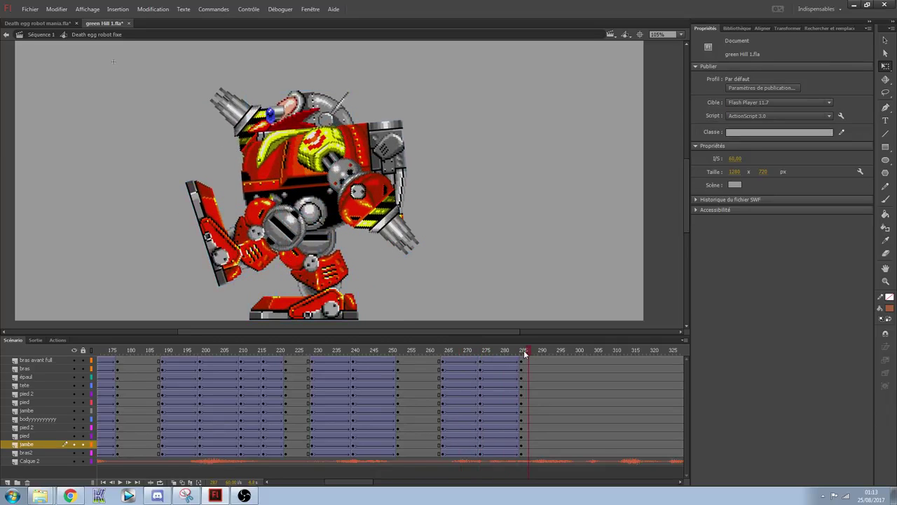
left_click_drag(511, 354, 482, 453)
right_click(481, 452)
left_click(529, 297)
- At frame 285, rotate the front shoulder, upper arm and forearm to point down, and move the upper arm beneath the shoulder
left_click_drag(483, 354, 522, 354)
left_click(332, 145)
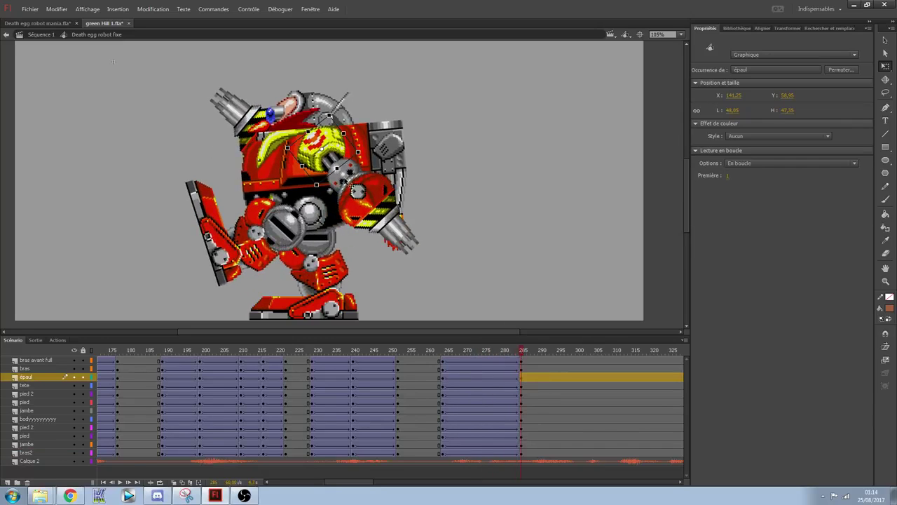
left_click_drag(365, 160, 362, 184)
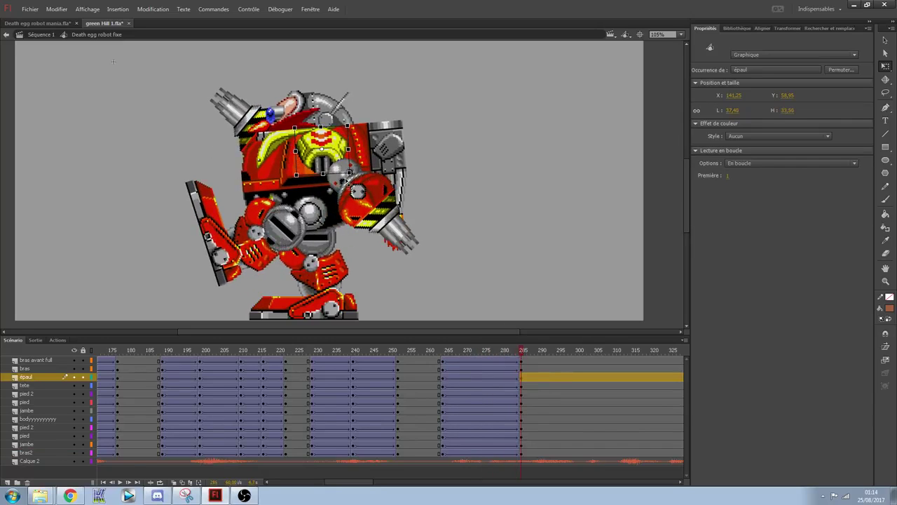
left_click(344, 180)
left_click_drag(443, 240, 358, 206)
left_click(367, 174)
key("ctrl+equal")
key("ctrl+equal")
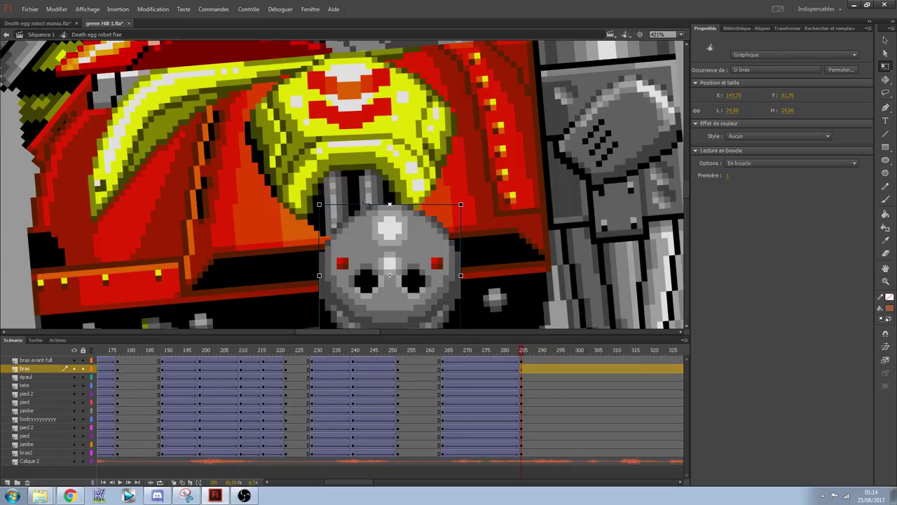
left_click_drag(386, 247, 360, 252)
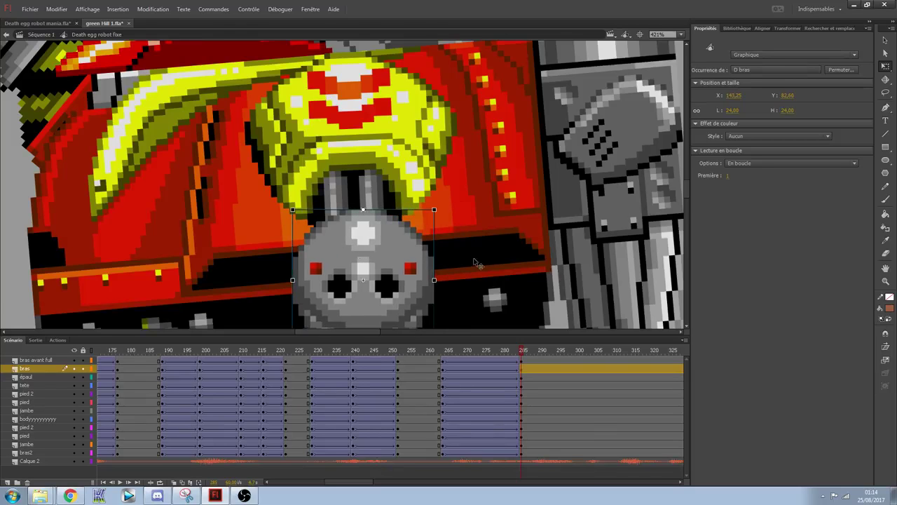
left_click(244, 496)
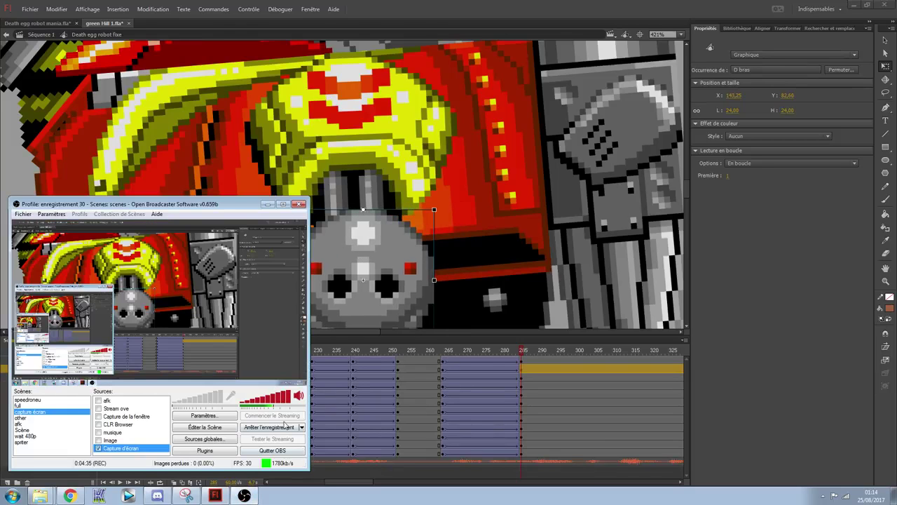
left_click(583, 252)
- Tilt and nudge the front upper arm slightly, and align the forearm directly beneath its joint
key("ctrl+minus")
left_click(334, 209)
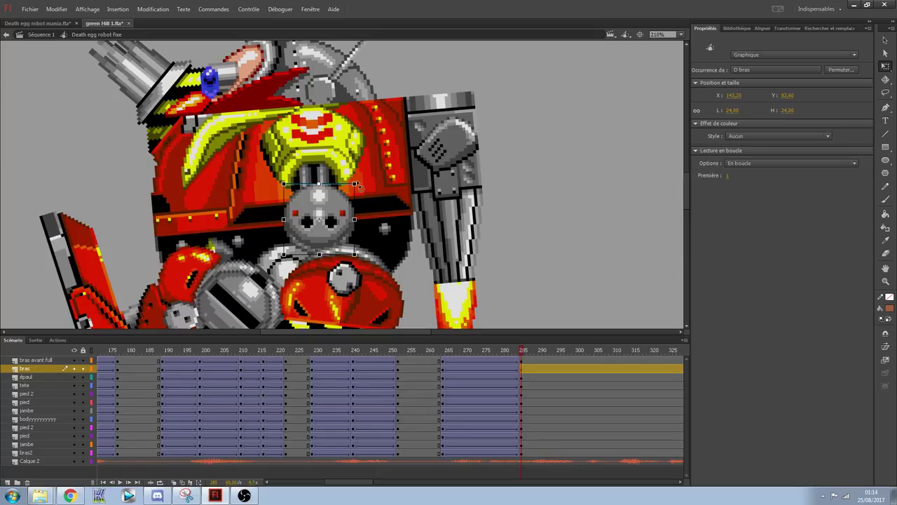
left_click_drag(360, 187, 359, 183)
left_click_drag(326, 209, 333, 213)
left_click(364, 290)
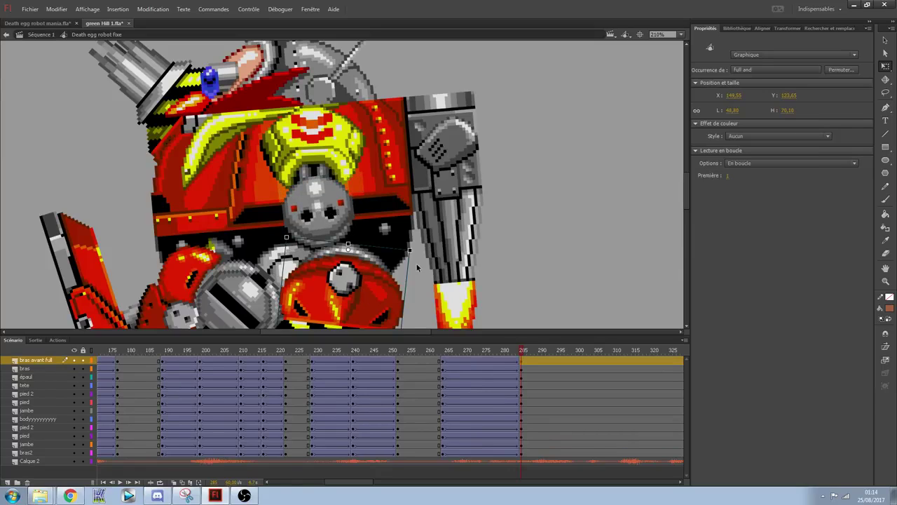
left_click_drag(418, 250, 417, 235)
left_click_drag(356, 294, 335, 261)
left_click(551, 220)
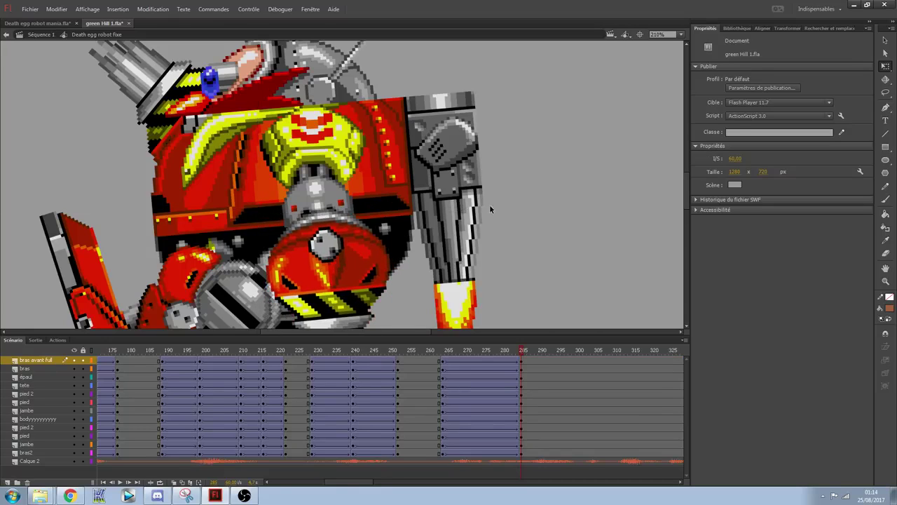
- Play the leg lift and move its tween span on all robot layers four frames earlier, to frames 260 through 281
key("ctrl+minus")
mouse_move(513, 350)
left_mouse_down()
mouse_move(412, 349)
mouse_move(490, 351)
mouse_move(523, 362)
left_mouse_up()
key("Return")
key("Return")
left_click_drag(442, 361, 508, 453)
left_click(543, 395)
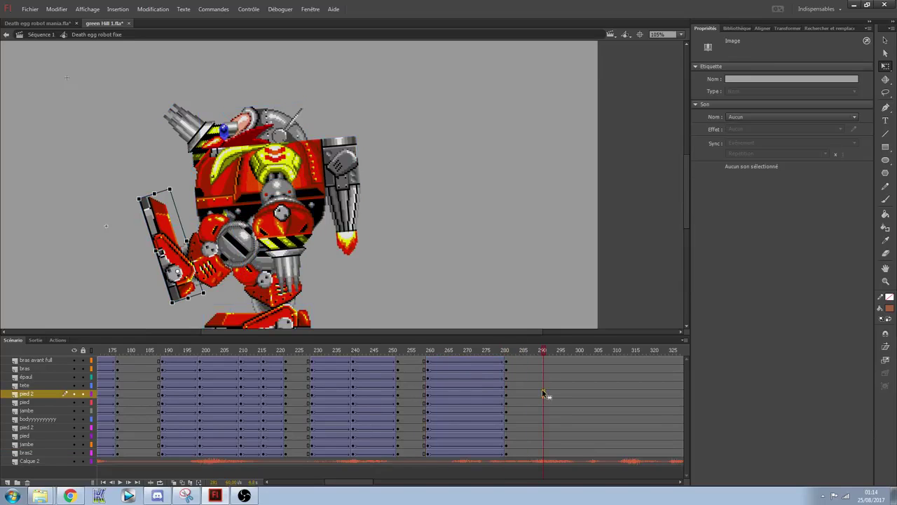
- Insert keyframes at frame 270 on all robot layers, easing the leg lift's first half at -100 and its second half at 100
left_click(464, 364)
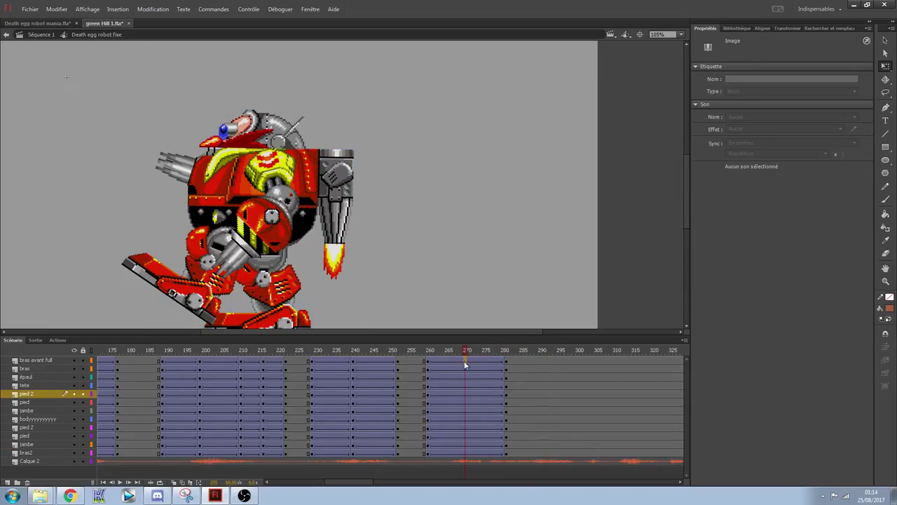
left_click(461, 455)
left_click_drag(460, 455, 478, 451)
left_click(731, 119)
type("-100")
key("Return")
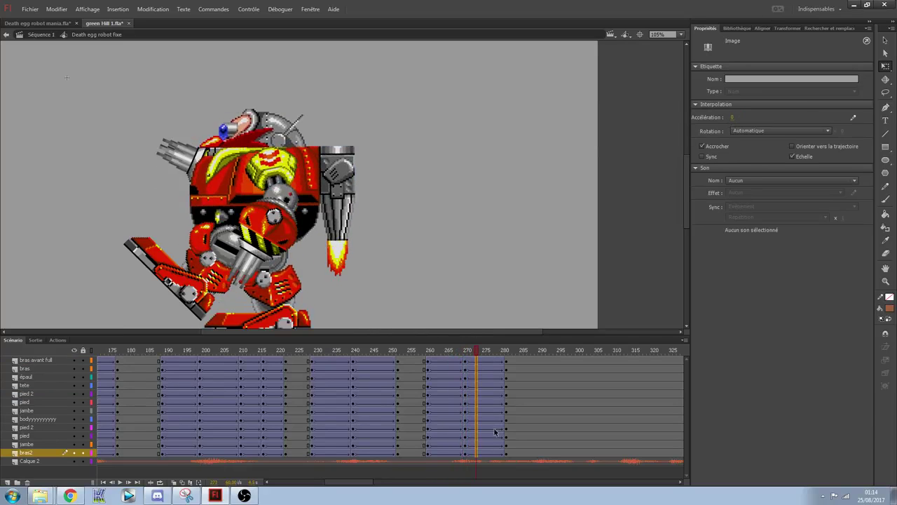
left_click_drag(895, 111, 895, 110)
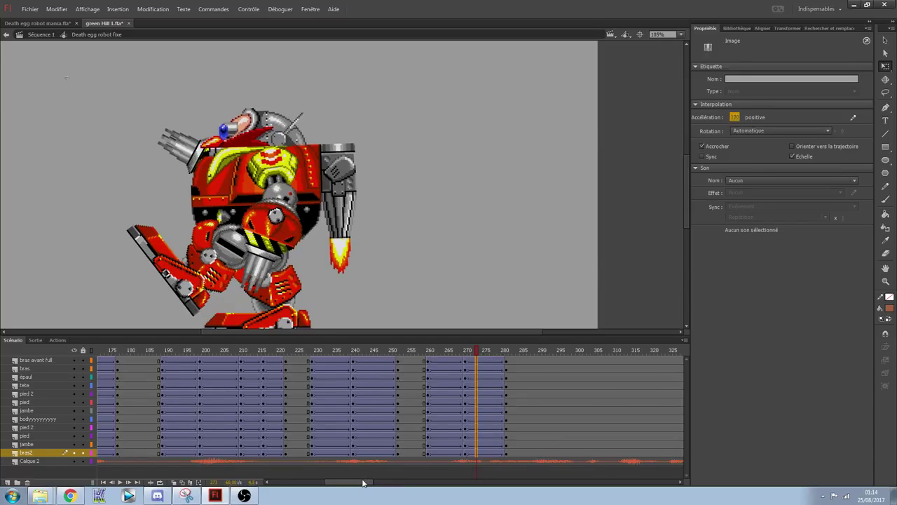
- Play the whole animation from the start, and replay the leg-lift section to check its timing and pose transitions
left_click_drag(364, 482, 295, 481)
left_click_drag(118, 353, 50, 353)
key("Return")
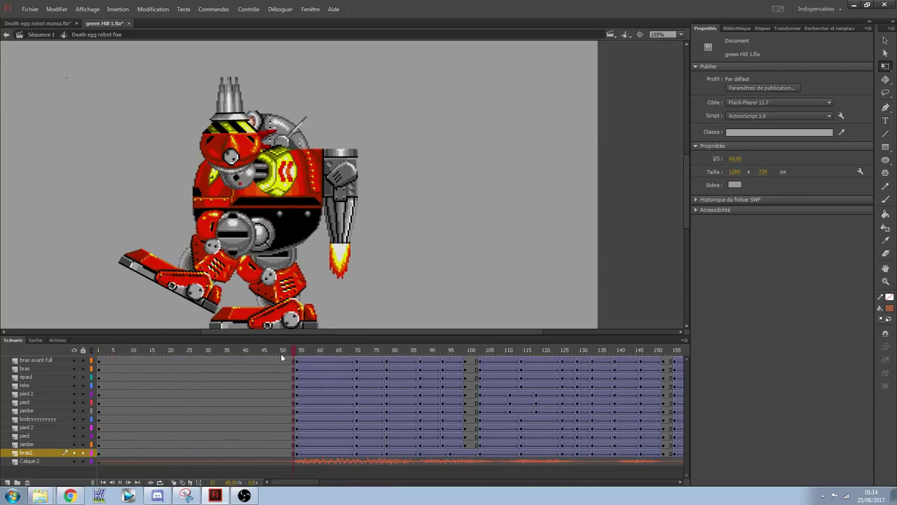
key("Return")
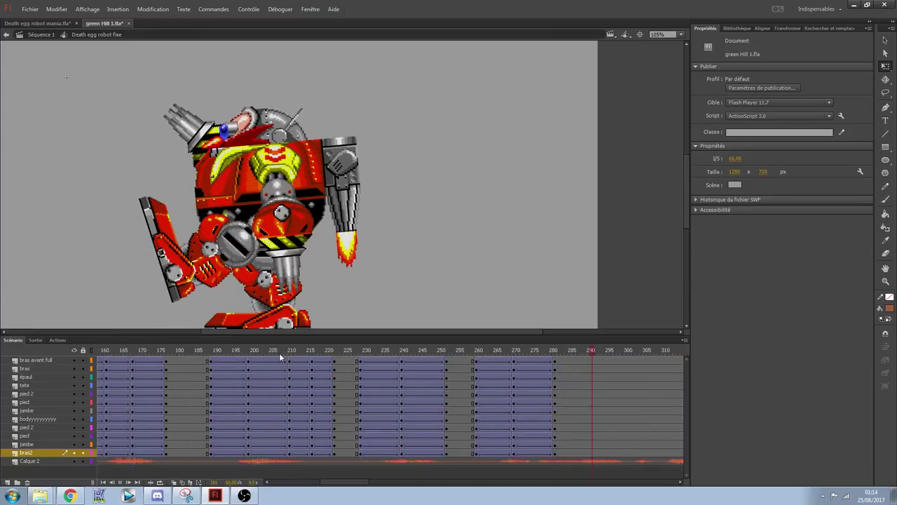
left_click_drag(1, 350, 171, 335)
key("Return")
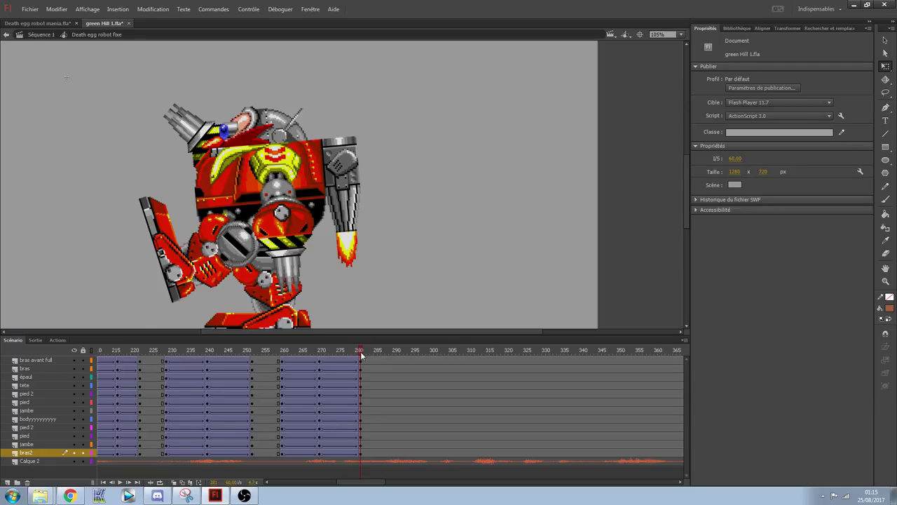
left_click(250, 346)
left_click_drag(302, 351, 321, 359)
key("Return")
key("Return")
- At frame 270, nudge the front foot down slightly to sit better on the leg, and replay the leg lift
left_click(301, 354)
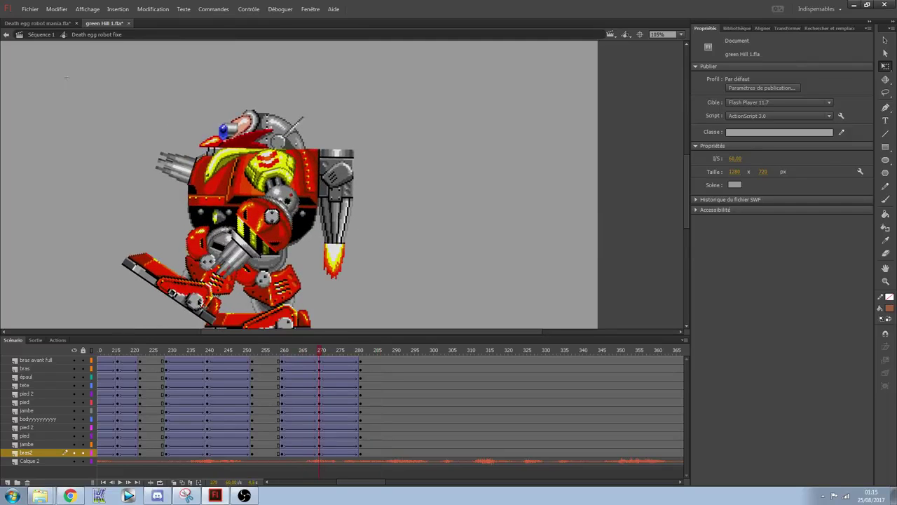
left_click(200, 302)
key("Down")
key("Down")
key("Down")
left_click_drag(322, 352, 263, 349)
key("Return")
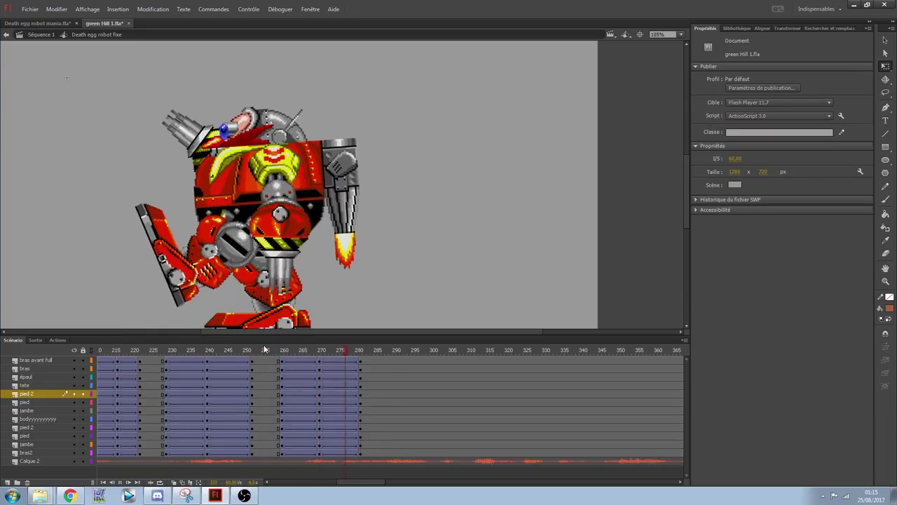
left_click_drag(358, 352, 264, 349)
key("Return")
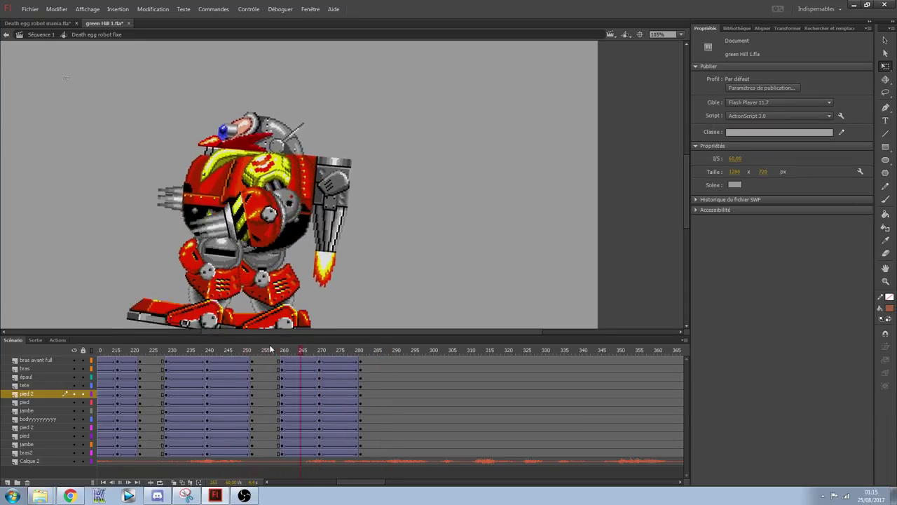
- Insert keyframes at frame 297 on all robot layers to hold the raised-leg pose
left_click_drag(360, 354, 422, 360)
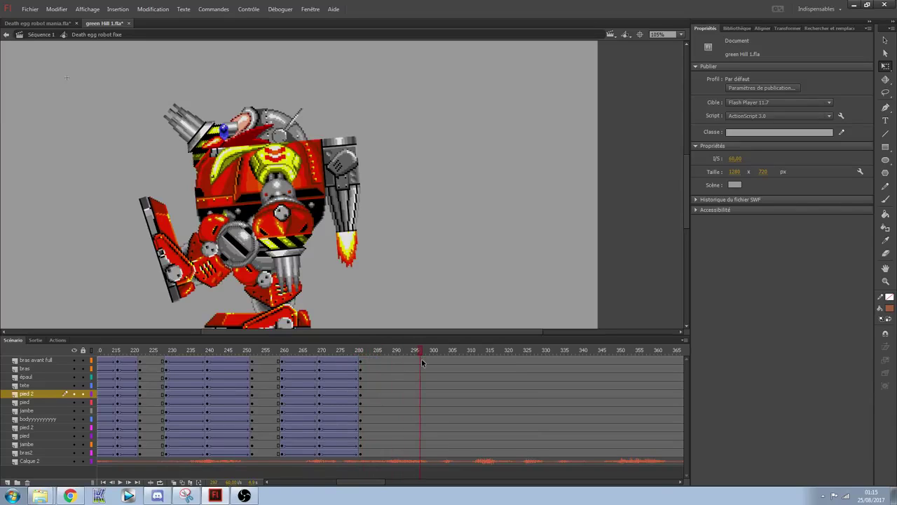
left_click_drag(421, 449, 421, 450)
key("F6")
left_click(470, 255)
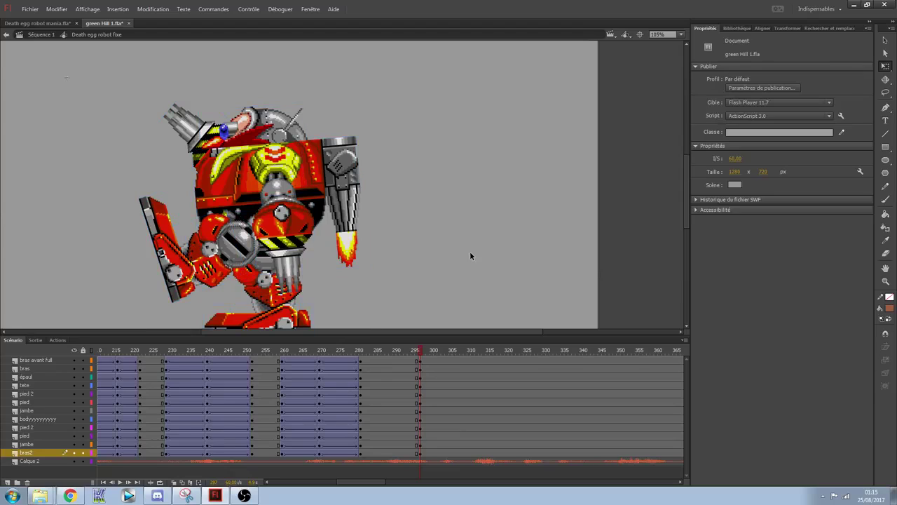
- At frame 297, rotate the front shoulder, move the upper arm farther back, and turn the forearm to point horizontally forward
left_click_drag(148, 104, 356, 262)
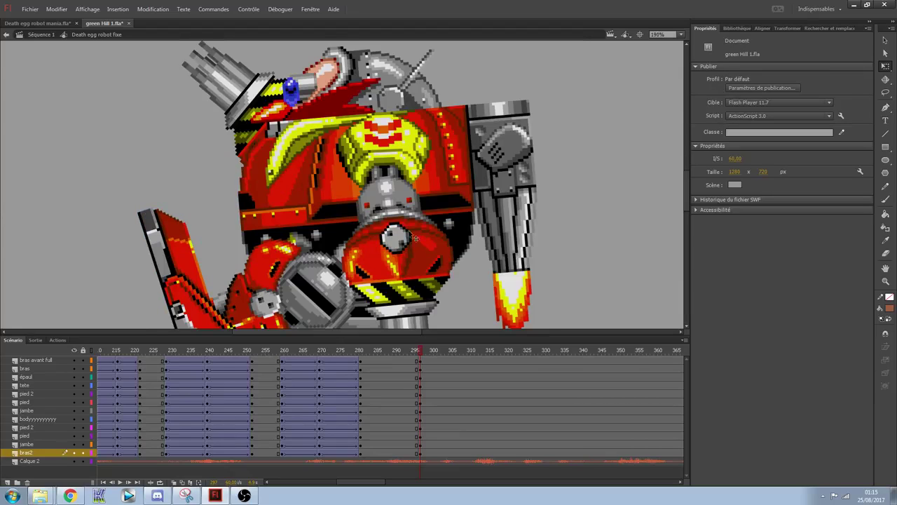
left_click(391, 198)
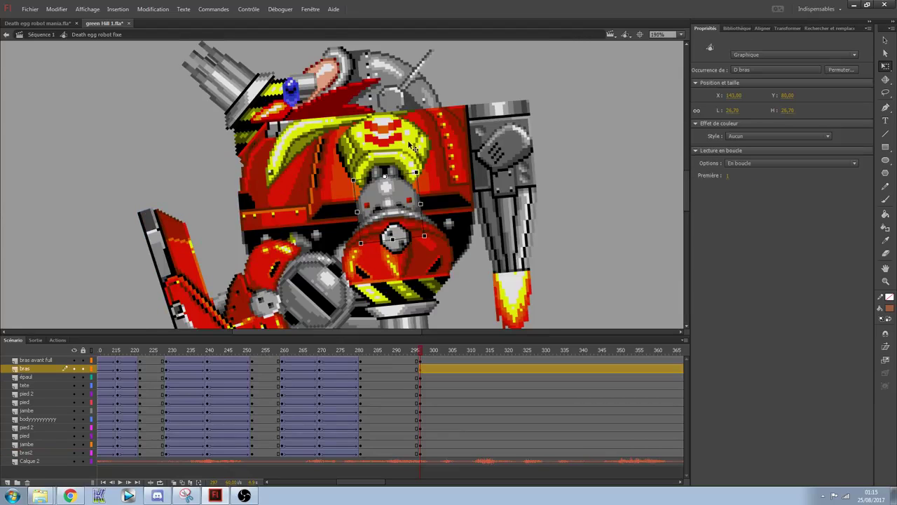
left_click(393, 239)
left_click_drag(459, 201, 419, 217)
left_click(432, 173)
left_click_drag(439, 114, 415, 184)
left_click(412, 217)
left_click_drag(417, 222, 432, 219)
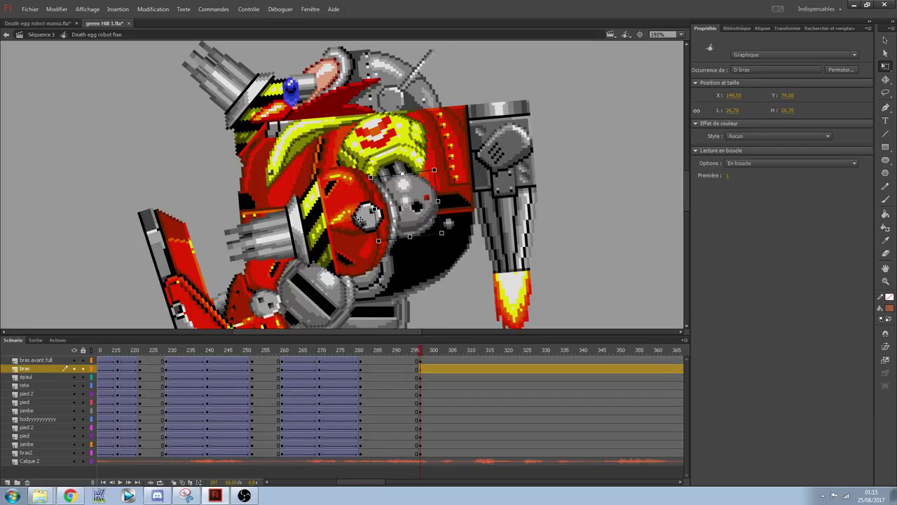
- Rotate the front forearm to point diagonally down over the raised leg, and seat it on the upper arm's joint
left_click(591, 234)
left_click(340, 237)
left_click_drag(416, 275, 434, 204)
left_click(594, 264)
scroll(547, 185, "down", 3)
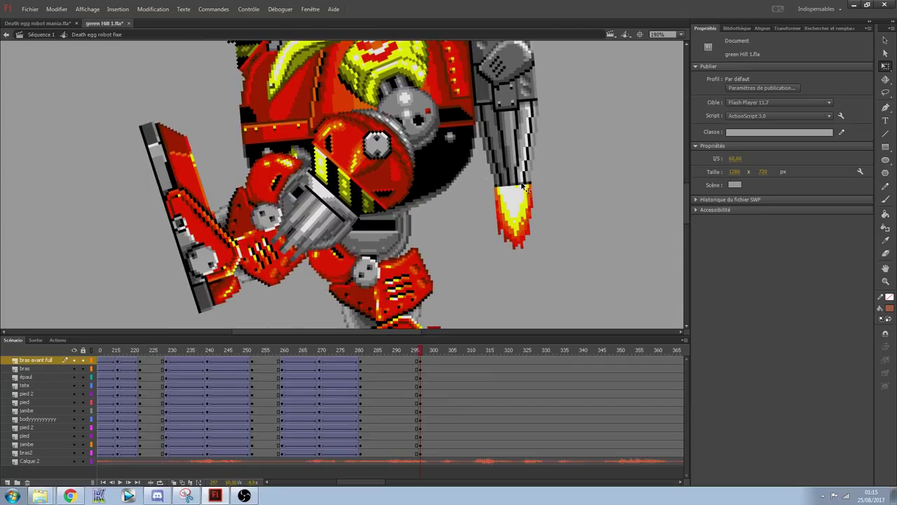
- Swing the back arm down behind the raised foot at frame 297 and reposition it against the torso
left_click(175, 95, "alt")
key("v")
left_click(351, 146)
left_click_drag(335, 146, 359, 219)
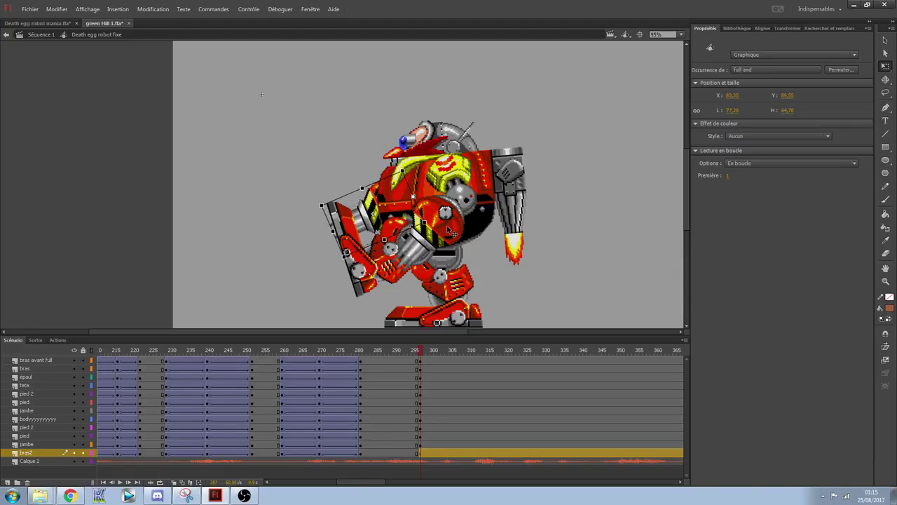
left_click(584, 233)
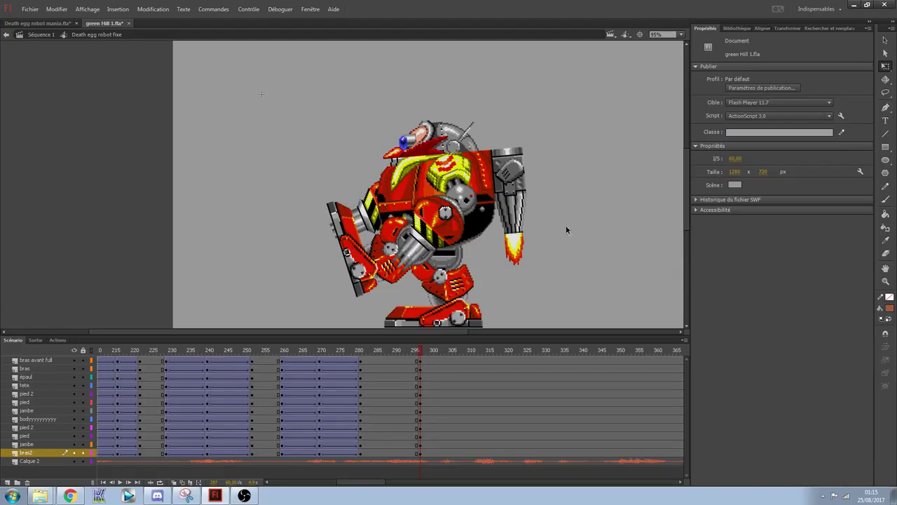
- Tilt the torso, head, arms and raised leg together slightly clockwise at frame 297, leaving the standing leg in place
left_click_drag(362, 128, 522, 231)
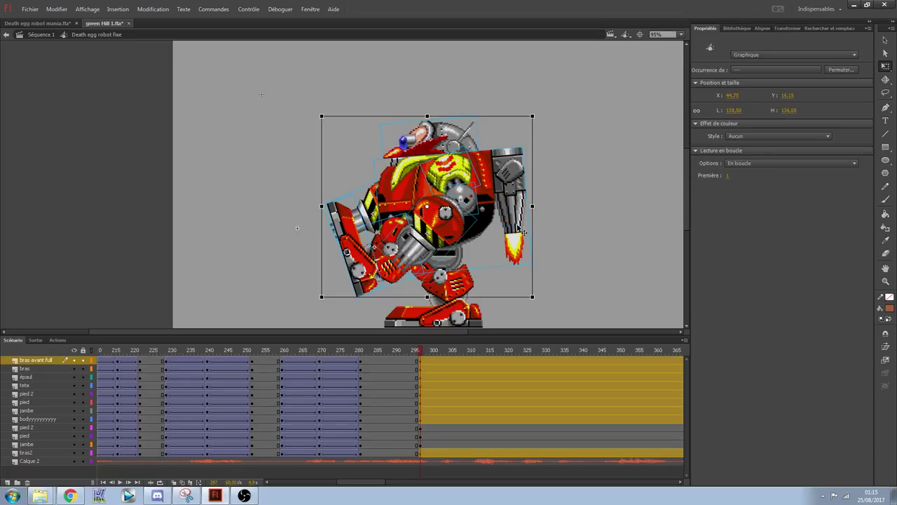
left_click_drag(540, 302, 536, 306)
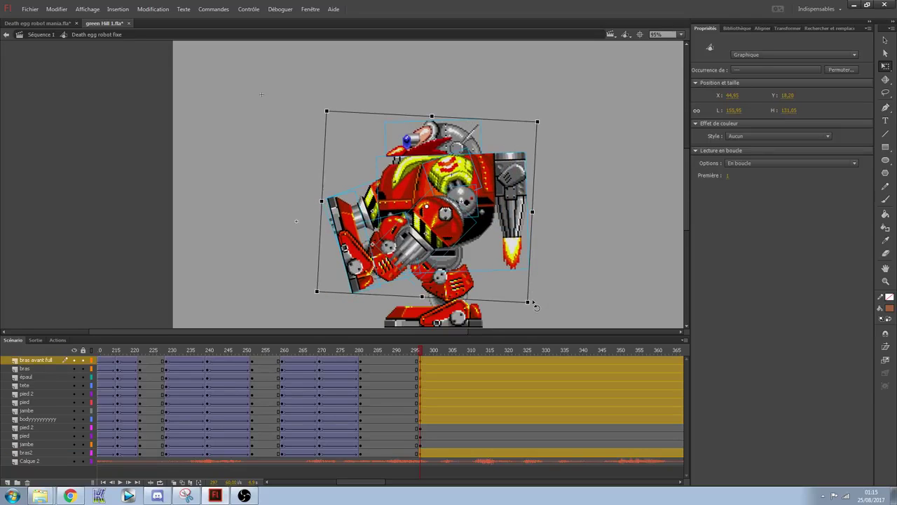
left_click(559, 295)
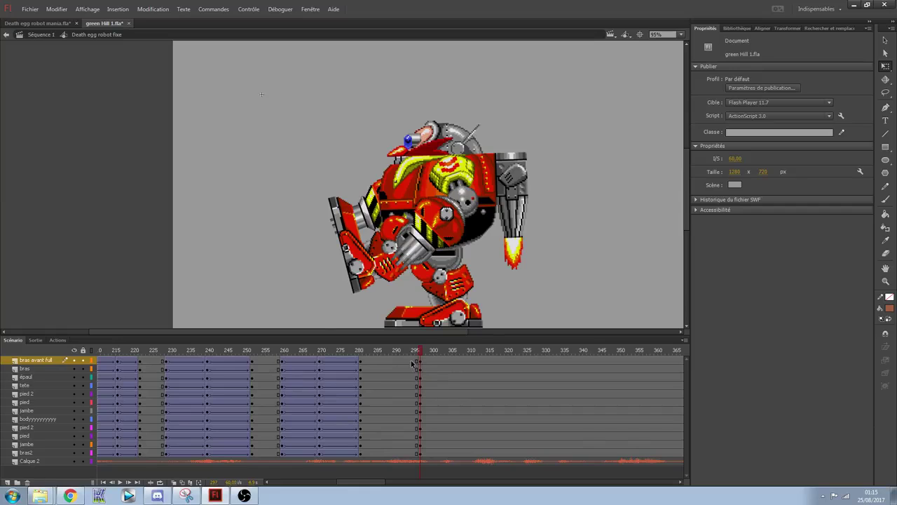
- Create classic tweens between frames 281 and 297 on all robot layers, and replay the new movement
left_click_drag(414, 364, 398, 452)
right_click(402, 452)
left_click(500, 237)
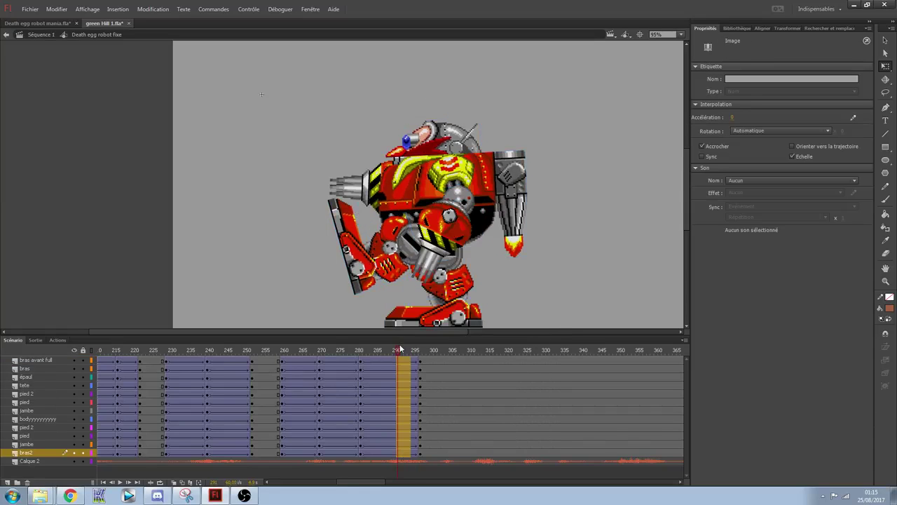
key("Return")
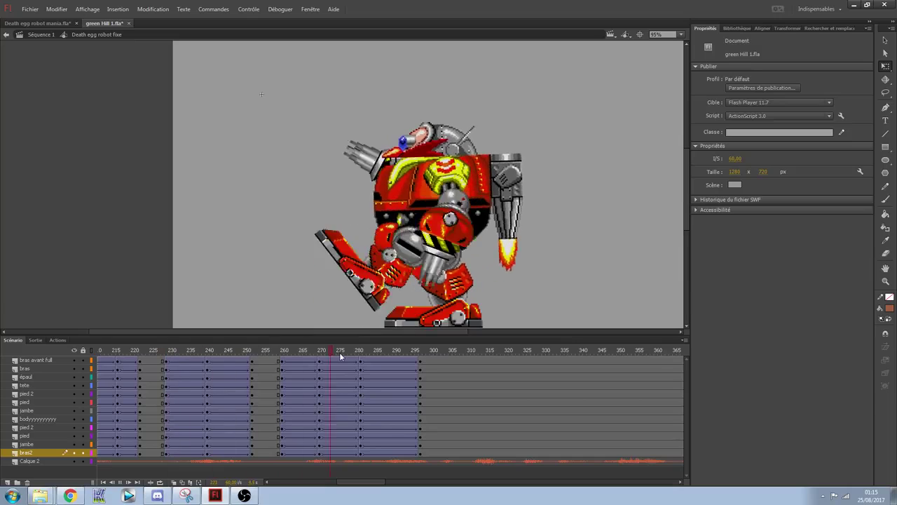
- Insert keyframes at frame 289 on all robot layers, easing the arm movement's first half at -100, and adjust the second half's easing
left_click(390, 370)
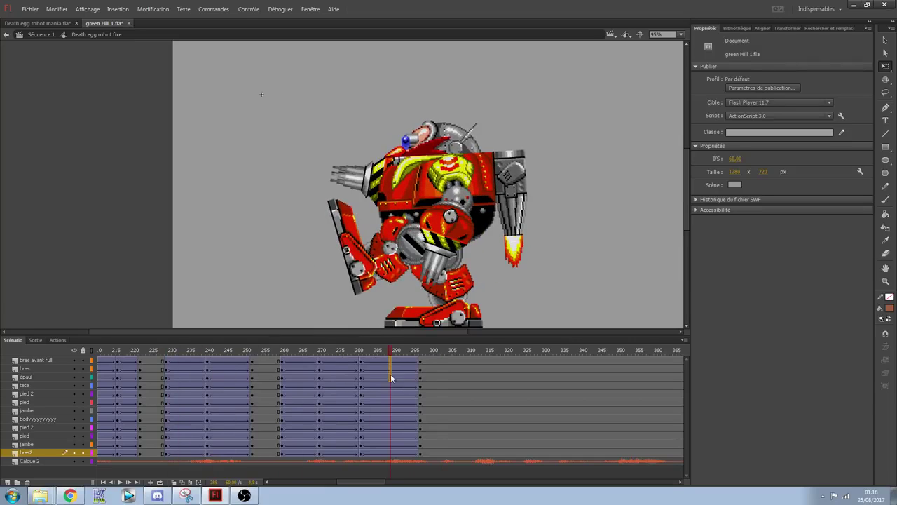
left_click(390, 454)
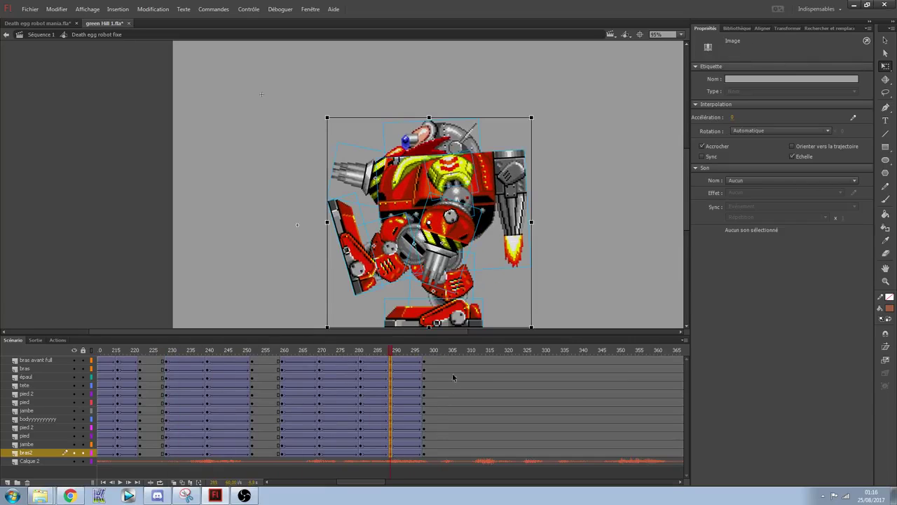
left_click(382, 428)
left_click(380, 454)
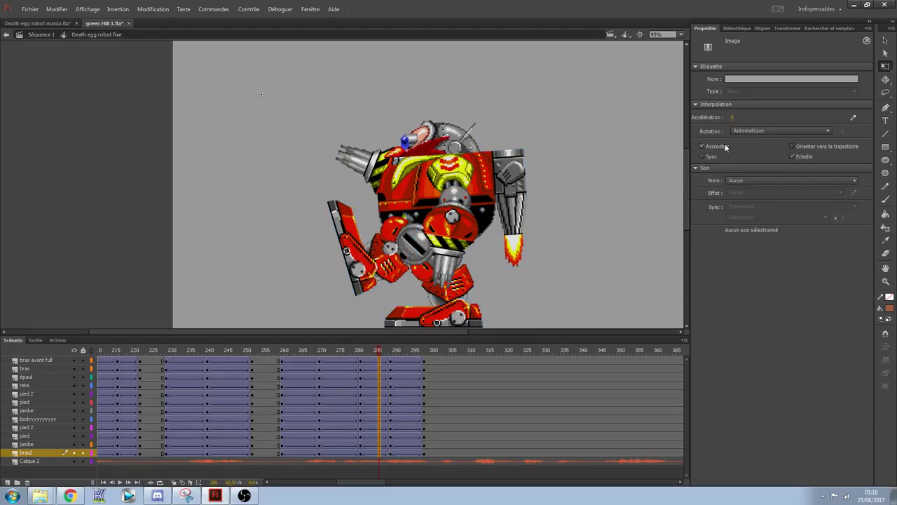
left_click_drag(733, 118, 296, 230)
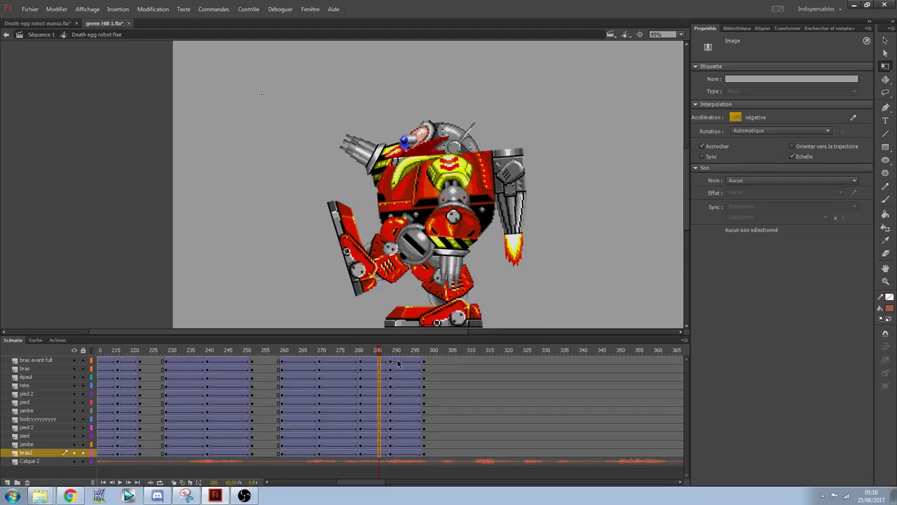
left_click_drag(398, 362, 410, 454)
left_click_drag(878, 108, 878, 108)
- Replay the animation through the arm movement to check the eased transition
left_click_drag(410, 352, 1, 329)
key("Return")
key("Return")
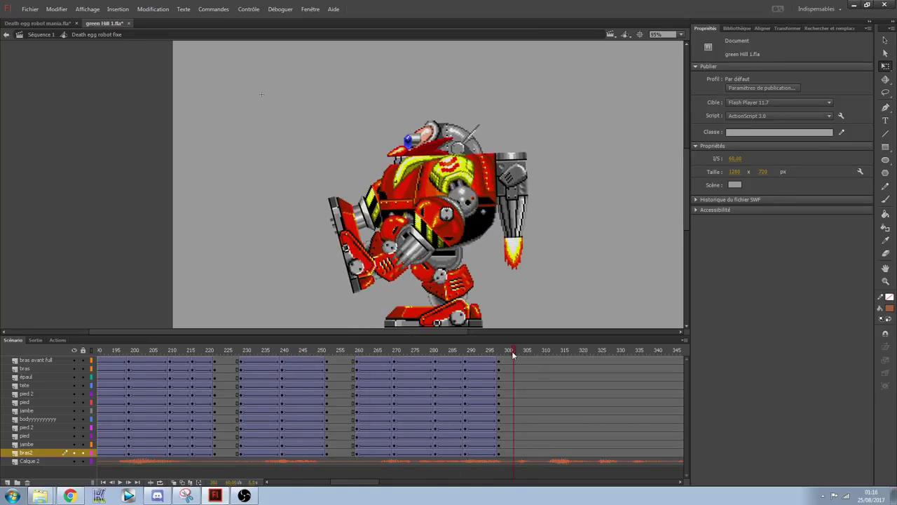
- Insert keyframes at frame 316 on all robot layers for the next pose
left_click_drag(453, 366, 475, 440)
key("F6")
left_click(617, 247)
- At frame 316, rotate the standing lower leg slightly clockwise, and nudge it and the gray thigh piece to the right
scroll(569, 238, "up", 2)
scroll(379, 302, "down", 5)
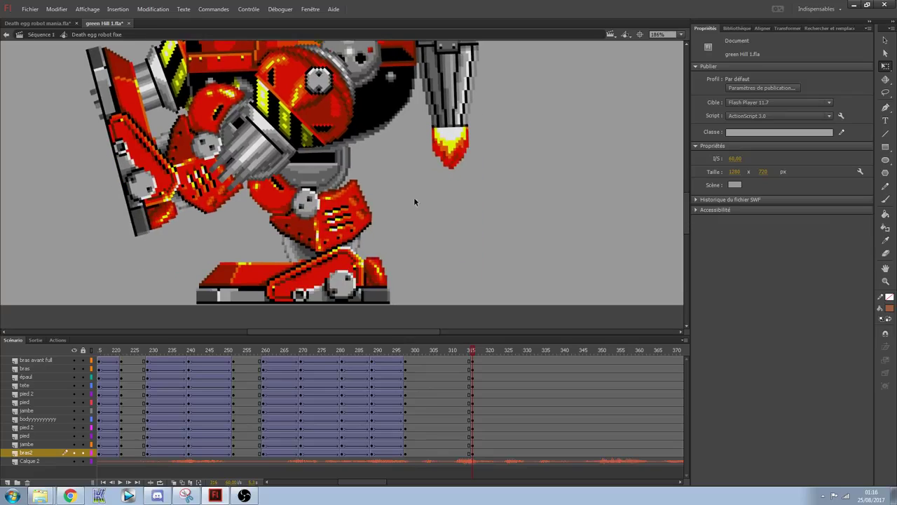
left_click(362, 210)
left_click_drag(377, 283, 370, 286)
key("Right")
key("Right")
left_click(337, 179)
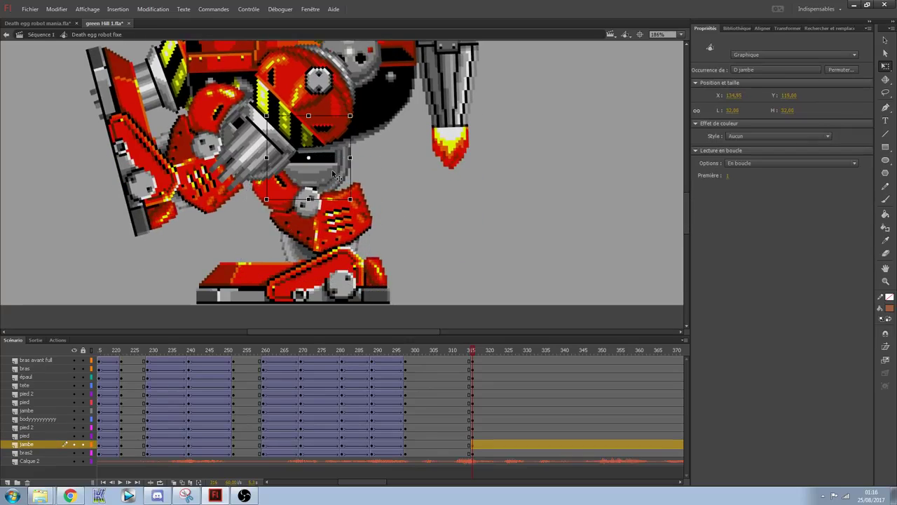
key("Right")
key("Right")
key("Right")
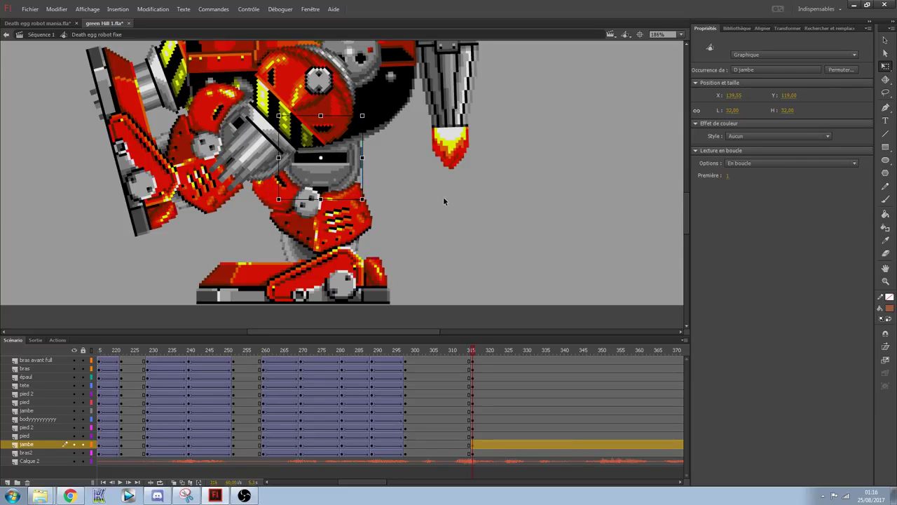
- Rotate the standing lower leg a little further clockwise and shift it right with the thigh to realign the joints
left_click(388, 223)
left_click(370, 225)
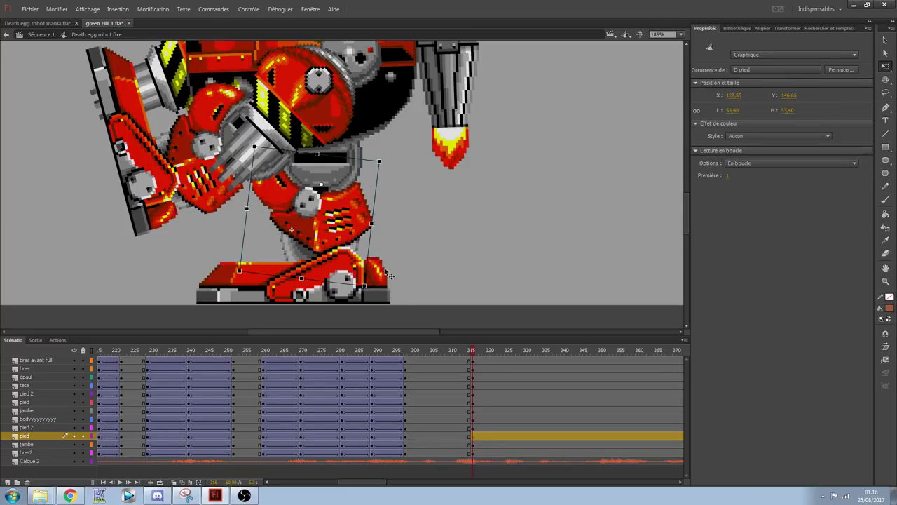
left_click_drag(375, 293, 364, 295)
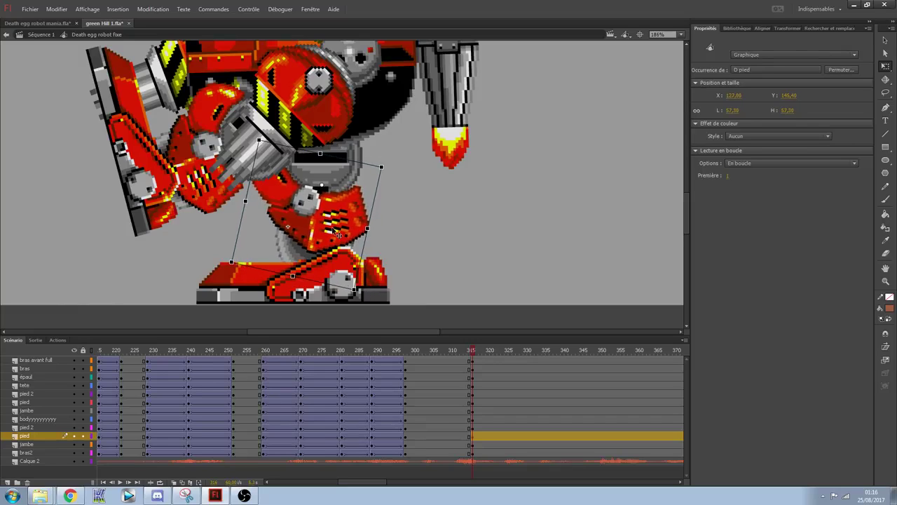
left_click(347, 181)
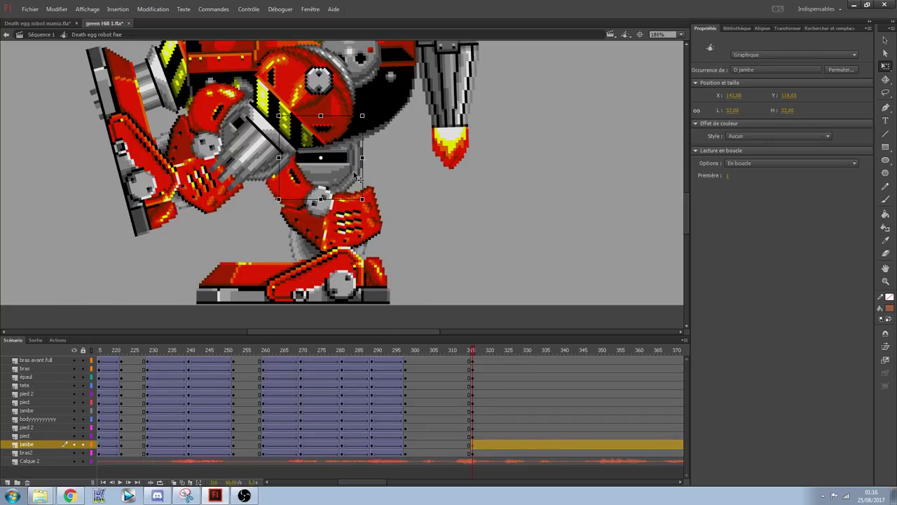
left_click(457, 200)
key("ctrl+minus")
- Tilt the torso, head and both arms clockwise together at frame 316, and nudge them right over the standing leg
left_click_drag(503, 215, 521, 265)
left_click_drag(232, 93, 372, 161)
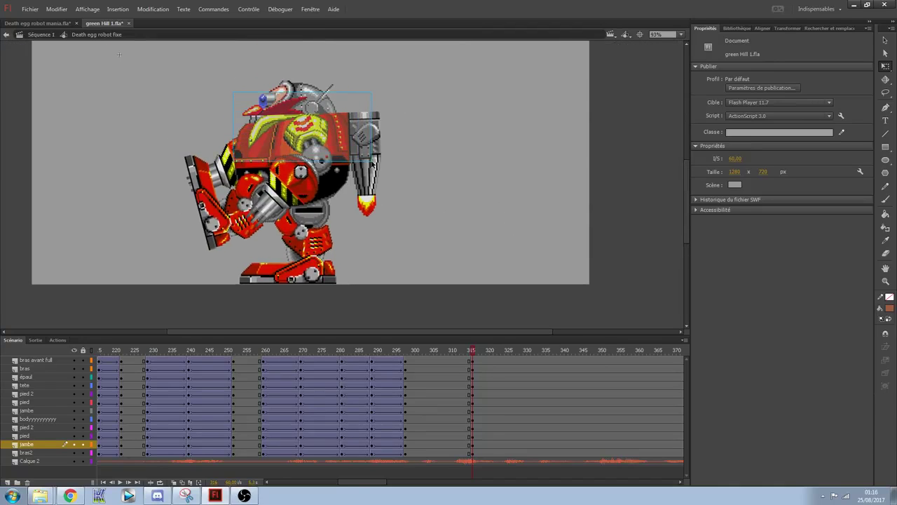
left_click(377, 162)
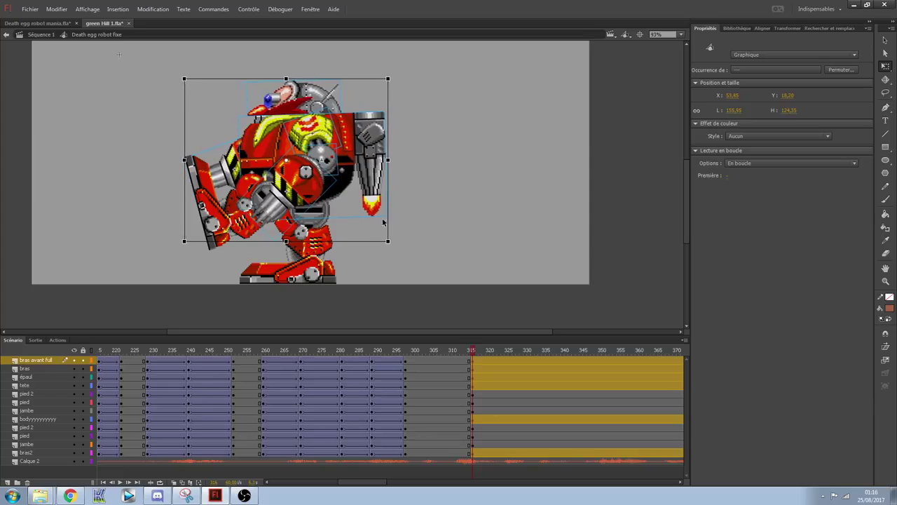
left_click_drag(392, 246, 387, 255)
key("Right")
key("Right")
key("Right")
key("Right")
key("Right")
key("Right")
key("Right")
key("Right")
key("Right")
key("Right")
key("Right")
key("Right")
key("Right")
key("Right")
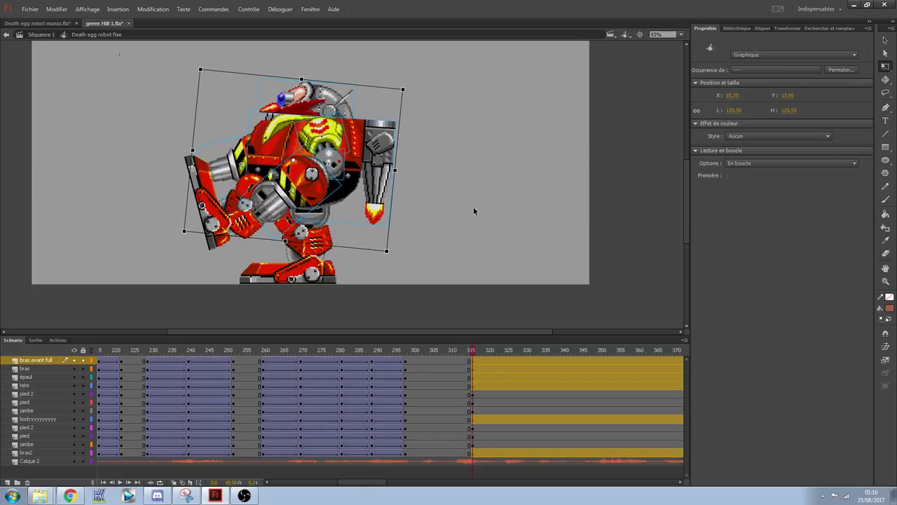
- Rotate the front shoulder to face straight down, and realign the upper arm and forearm beneath it
left_click(473, 210)
left_click(342, 164)
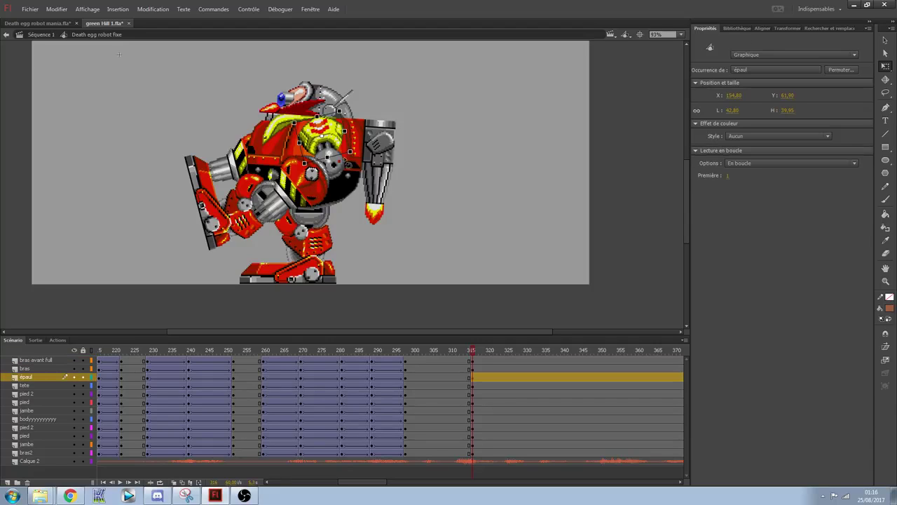
left_click_drag(357, 154, 301, 195)
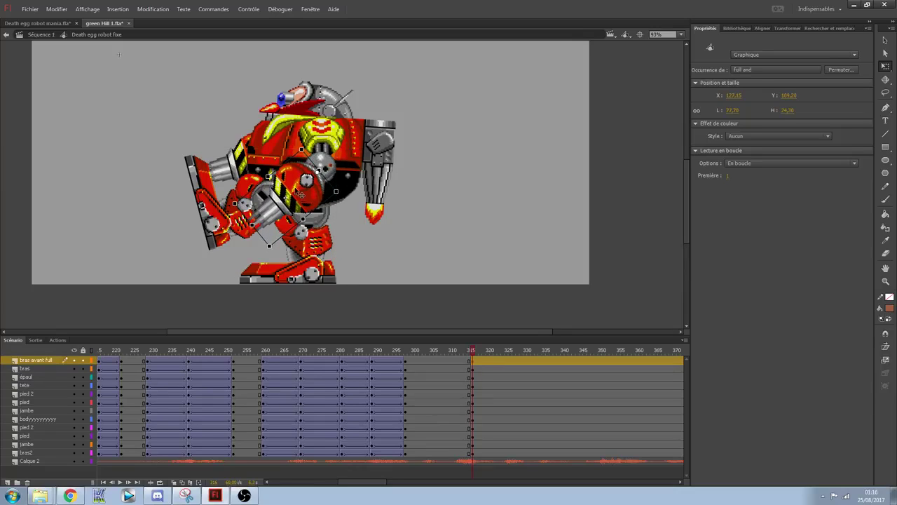
- Rotate the back arm slightly and adjust its position against the tilted torso
left_click(241, 159)
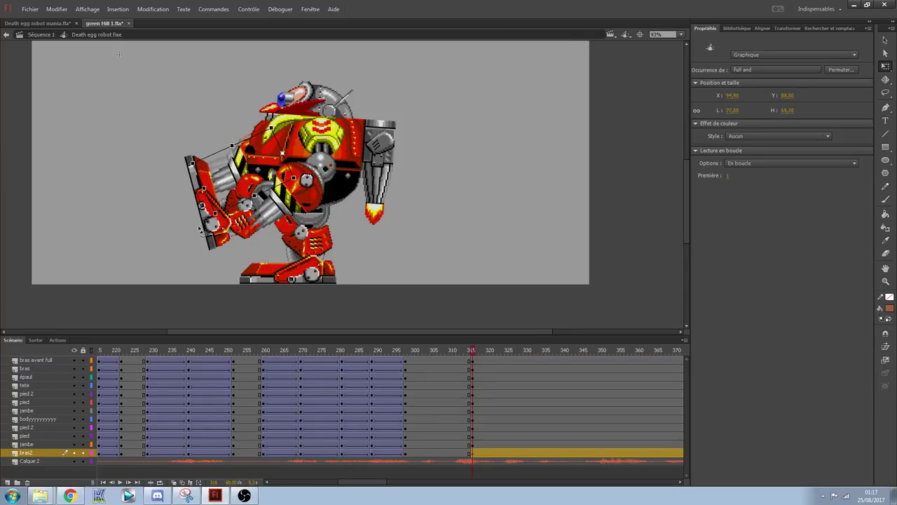
left_click_drag(201, 240, 203, 245)
left_click_drag(230, 194, 262, 194)
- Create classic tweens between frames 298 and 316 on all robot layers, and replay the animation
left_click_drag(451, 361, 432, 455)
right_click(438, 444)
left_click(479, 222)
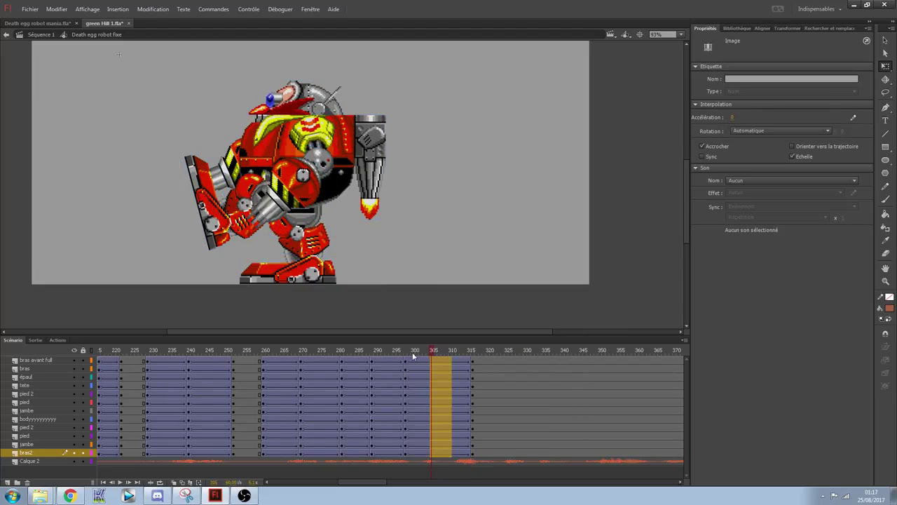
key("Return")
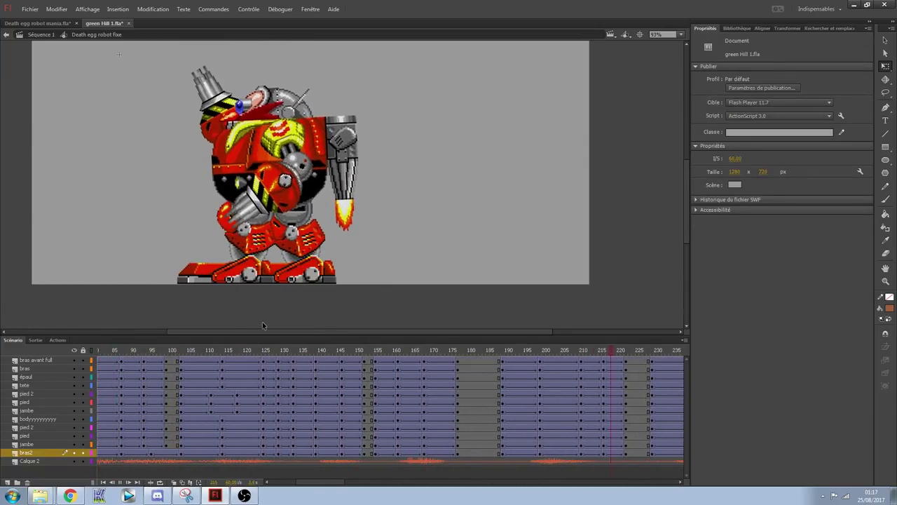
- At frame 316, tilt the torso, head and both arms further clockwise, and nudge the group right
left_click_drag(344, 349, 384, 357)
left_click_drag(267, 98, 407, 204)
left_click_drag(244, 82, 390, 167)
left_click_drag(404, 251, 382, 265)
key("Right")
key("Right")
key("Right")
key("Right")
key("Right")
key("Right")
key("Right")
key("Right")
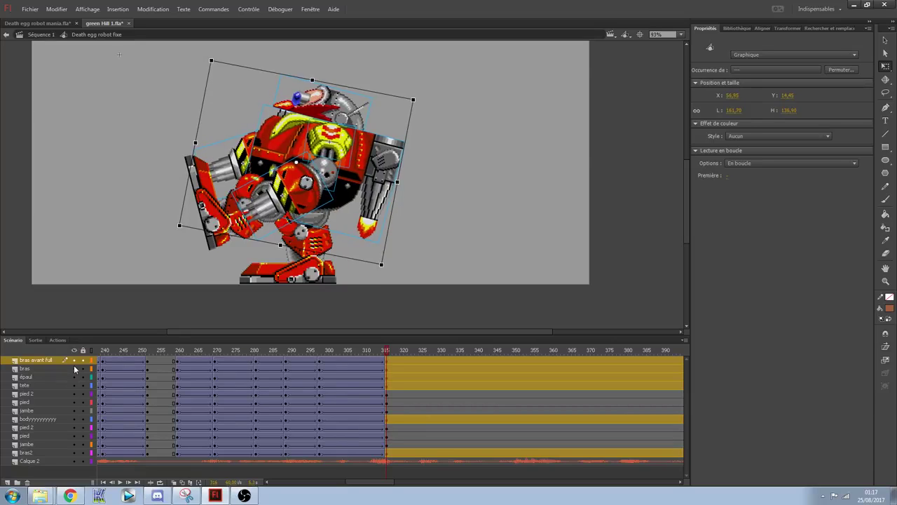
- At frame 316, shift the front upper arm to meet the shoulder, and nudge the forearm into line with it
left_click(74, 360)
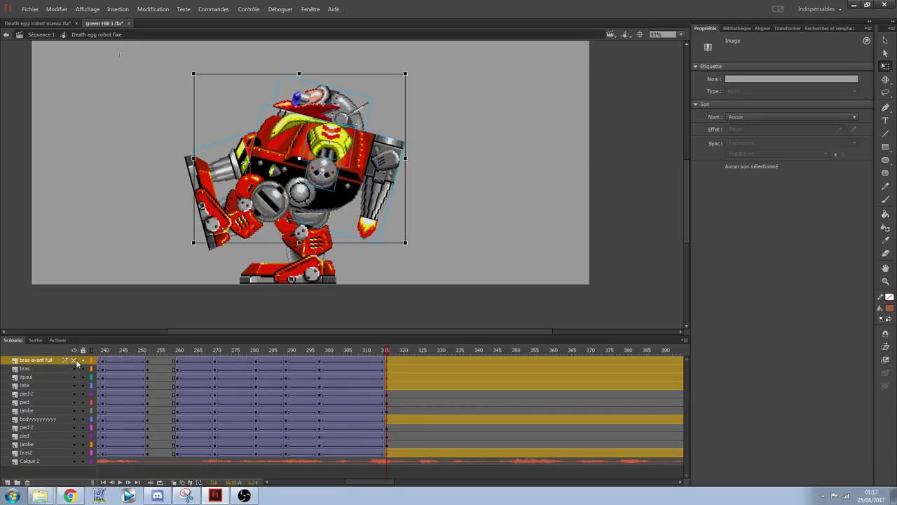
left_click(75, 361)
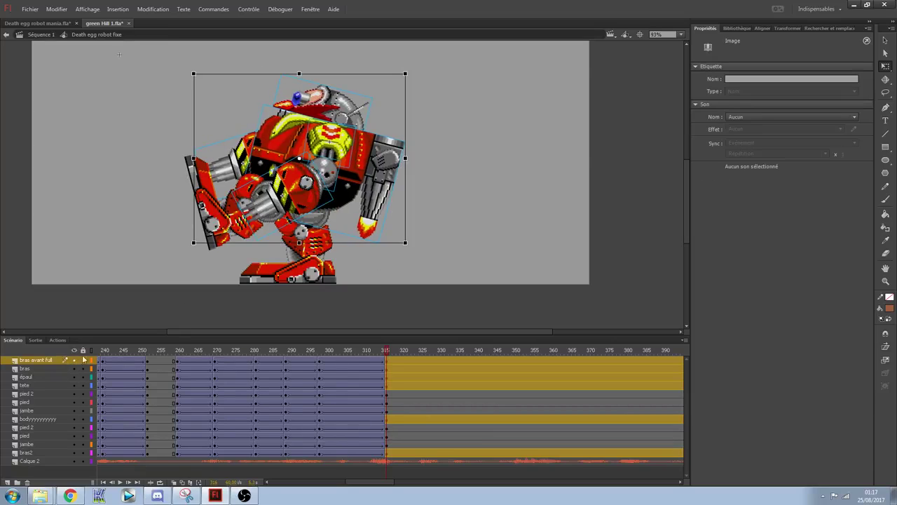
left_click(475, 141)
left_click(339, 149)
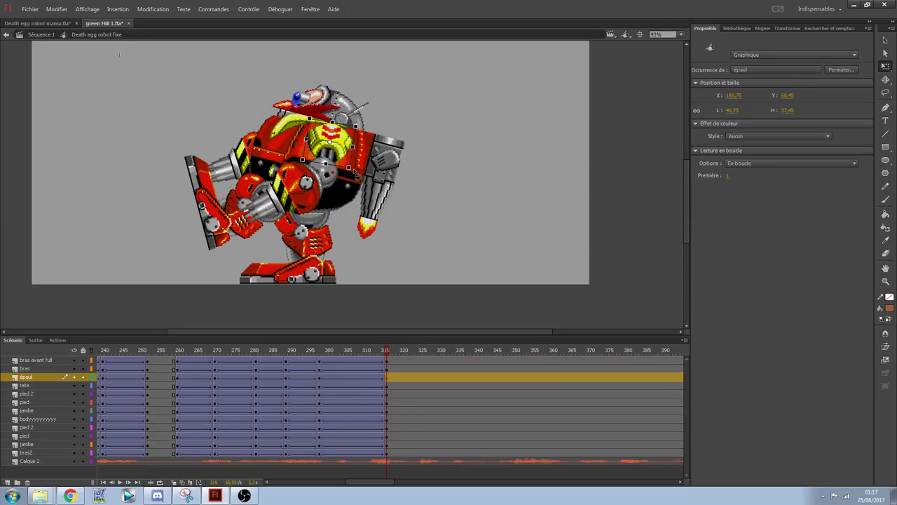
left_click(335, 183)
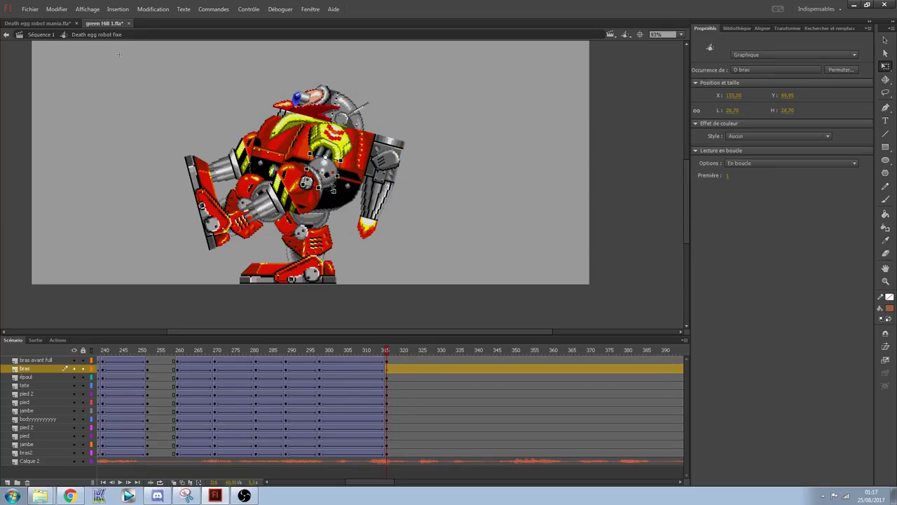
left_click_drag(341, 201, 331, 201)
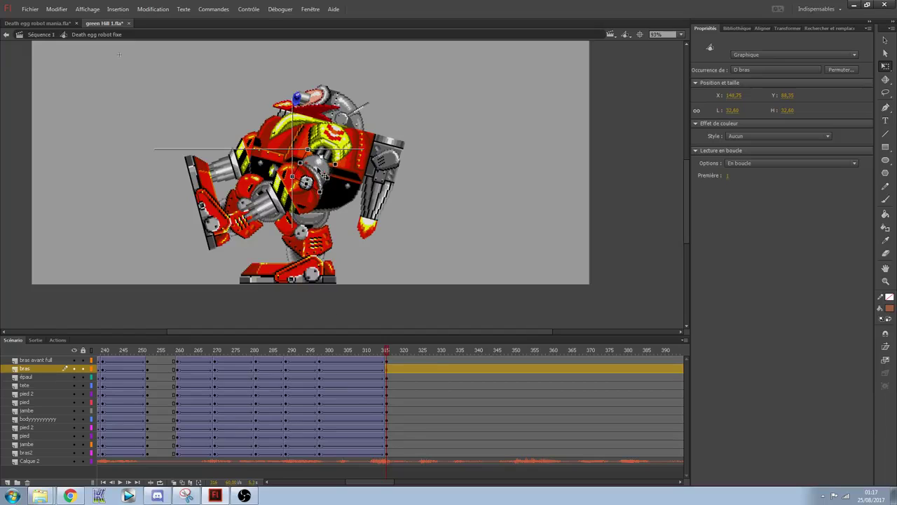
left_click(285, 200)
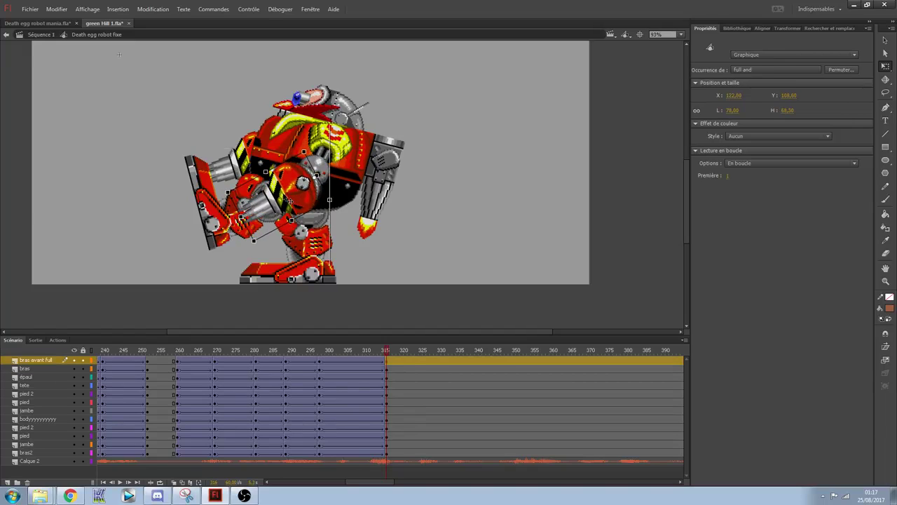
- Adjust the back arm's position against the tilted torso, and replay the leaning motion
left_click(230, 185)
left_click_drag(209, 210, 218, 220)
left_click_drag(387, 348, 293, 349)
key("Return")
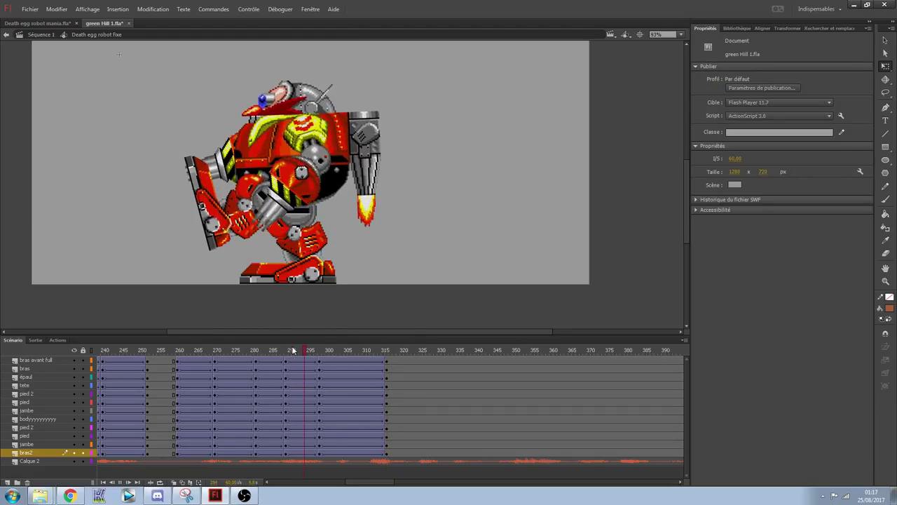
key("Return")
left_click_drag(387, 350, 263, 337)
key("Return")
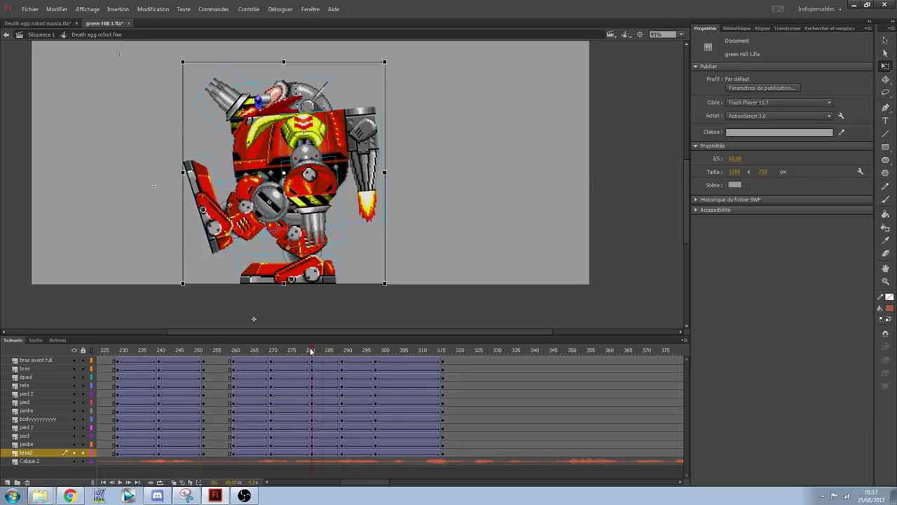
- Insert keyframes at frame 307 on all robot layers, easing the tweens before it at -100 and those after it positively
left_click_drag(371, 363, 397, 453)
left_click(411, 453)
key("F6")
left_click_drag(732, 119, 366, 240)
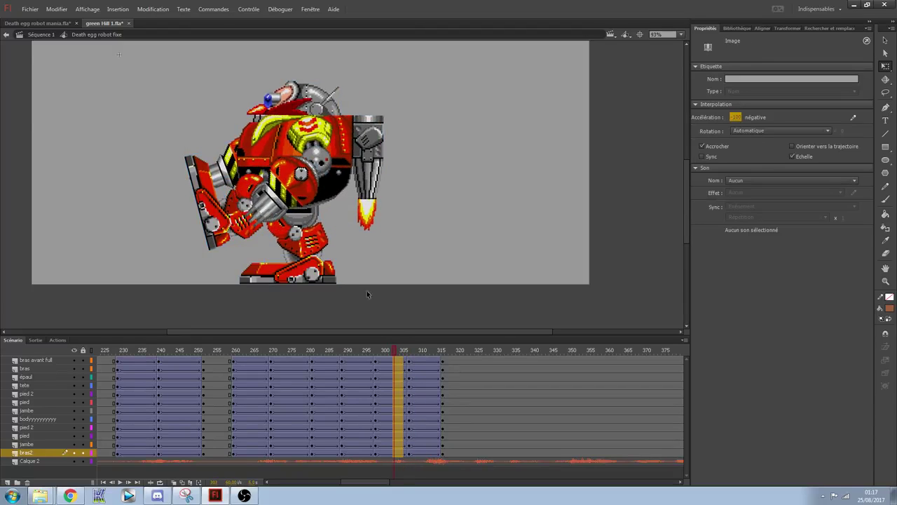
left_click(422, 360)
left_click(421, 445)
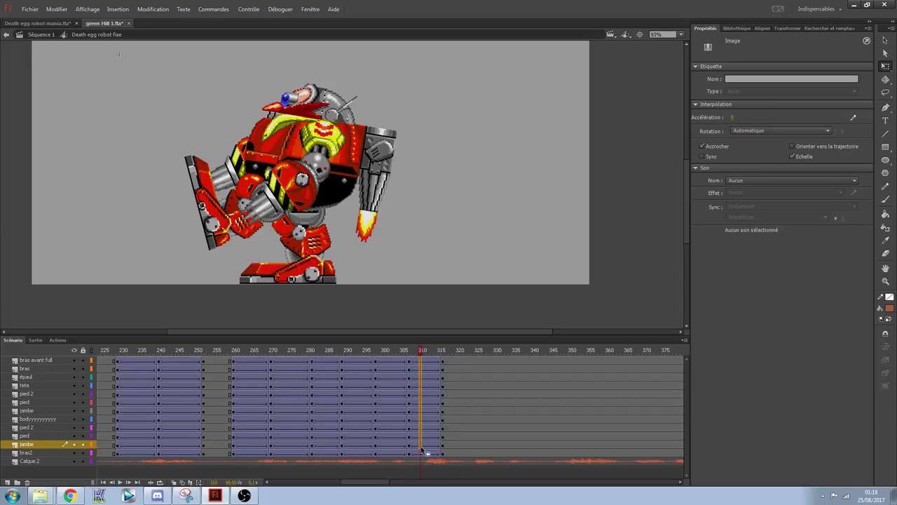
left_click_drag(428, 452, 426, 360)
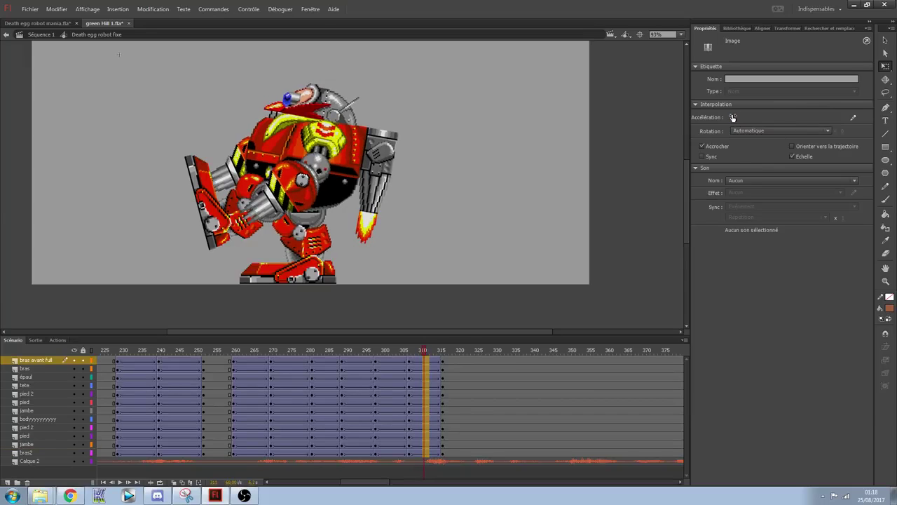
left_click_drag(733, 118, 807, 119)
- Replay the animation from its earlier frames to check the timing of the step and the eased lean
left_click_drag(433, 351, 98, 345)
key("Return")
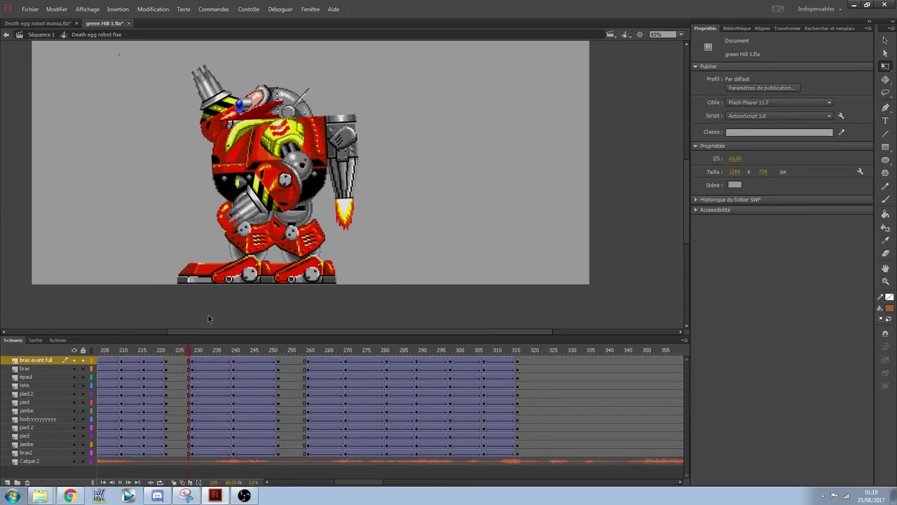
left_click_drag(359, 482, 281, 482)
left_click_drag(127, 352, 71, 358)
key("Return")
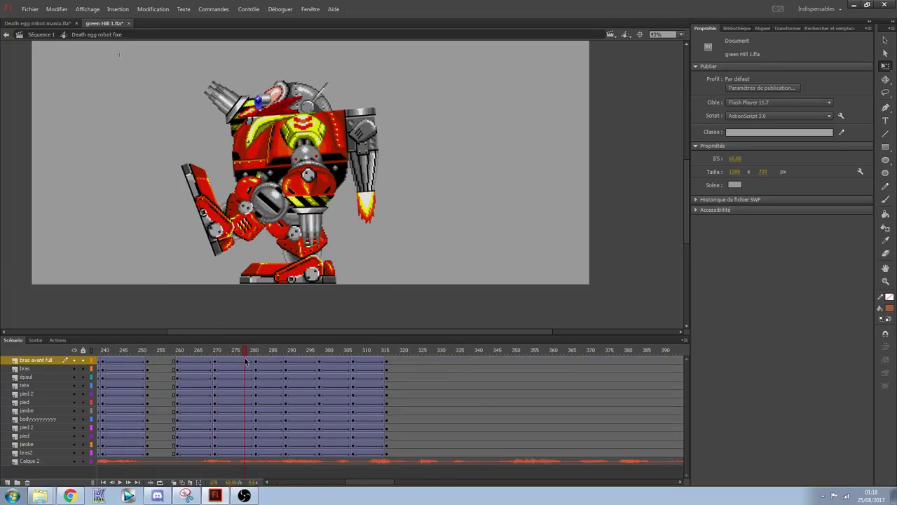
left_click(114, 350)
key("Return")
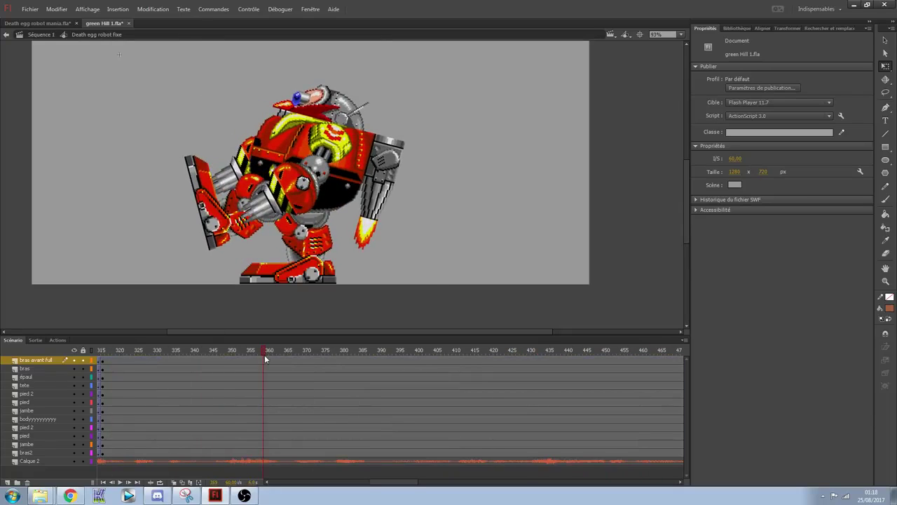
- Insert keyframes at frames 348 and 369 on all robot layers, and replay the animation to check their timing
left_click_drag(267, 354, 275, 354)
left_click_drag(294, 357, 281, 436)
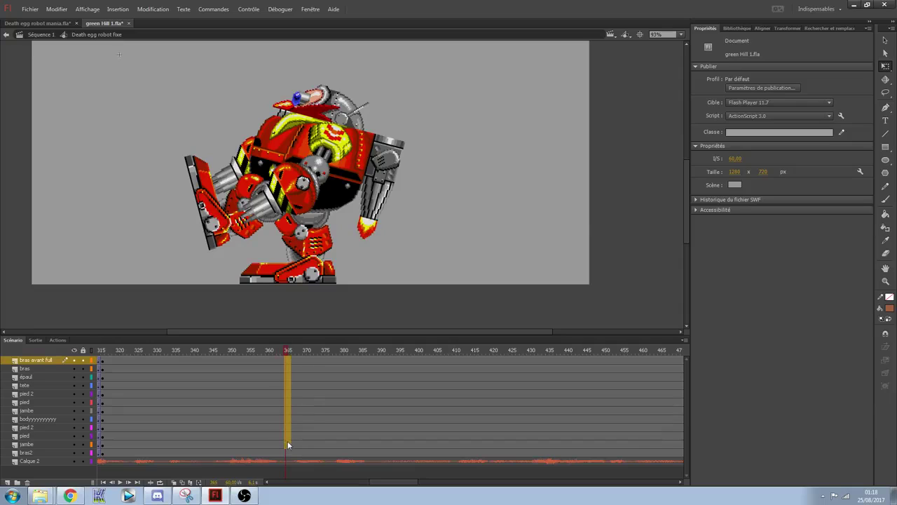
left_click(288, 444)
key("Return")
left_click_drag(291, 355, 223, 448)
key("F6")
left_click_drag(263, 356, 300, 452)
key("F6")
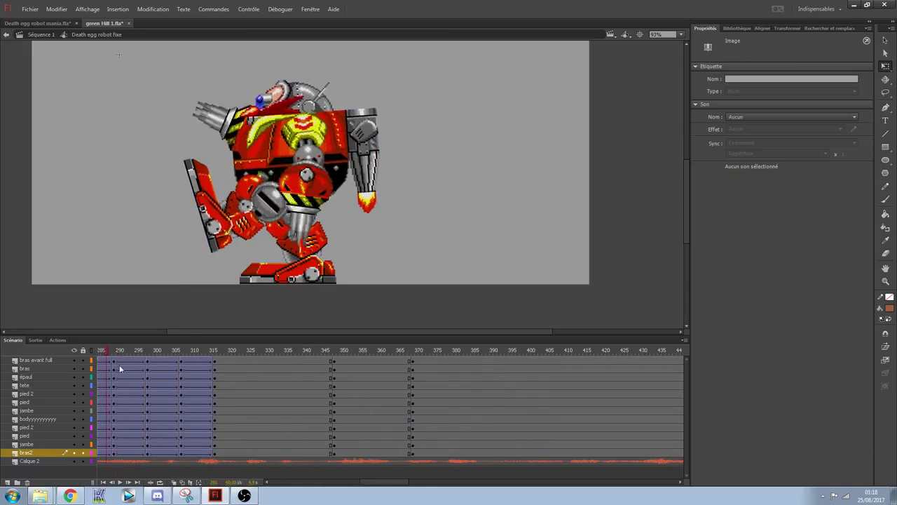
left_click_drag(120, 369, 295, 370)
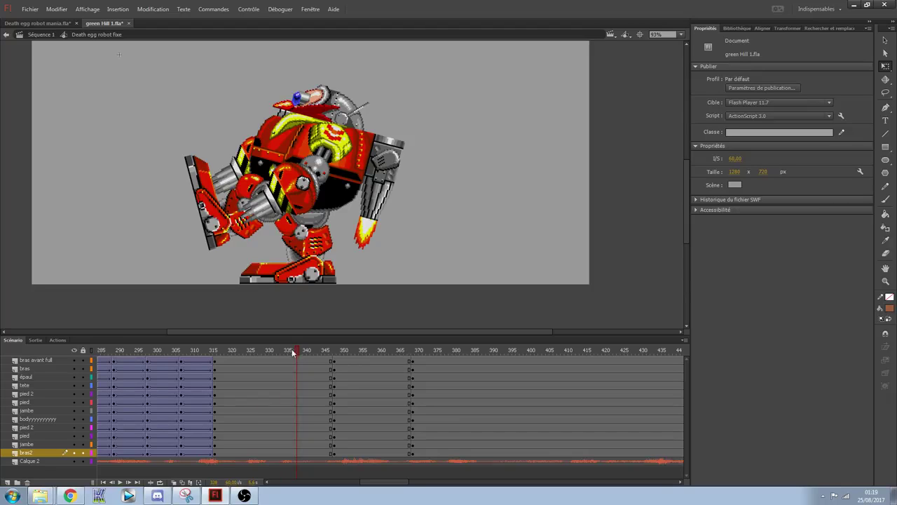
key("Return")
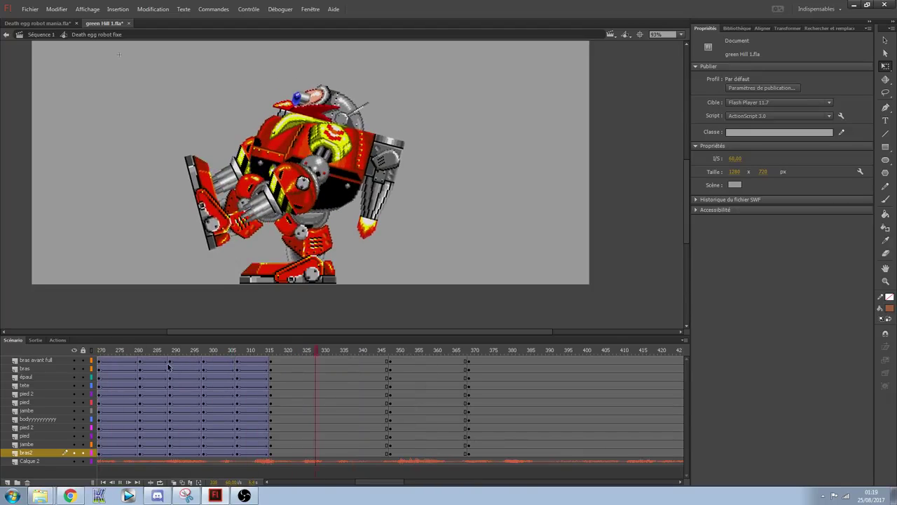
key("Return")
- At frame 369, rotate the raised front foot flat and place it on the ground just ahead of the standing foot
left_click_drag(271, 354, 469, 354)
left_click(225, 231)
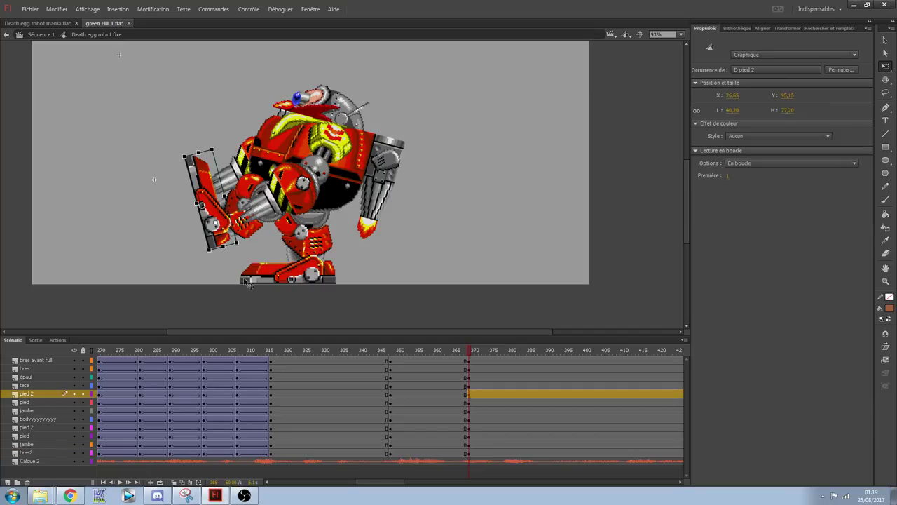
left_click_drag(243, 252, 261, 208)
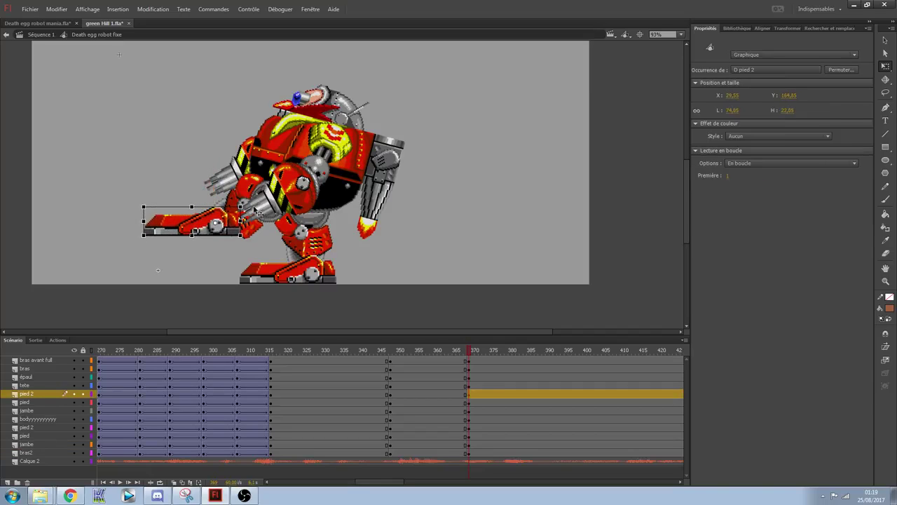
left_click(784, 28)
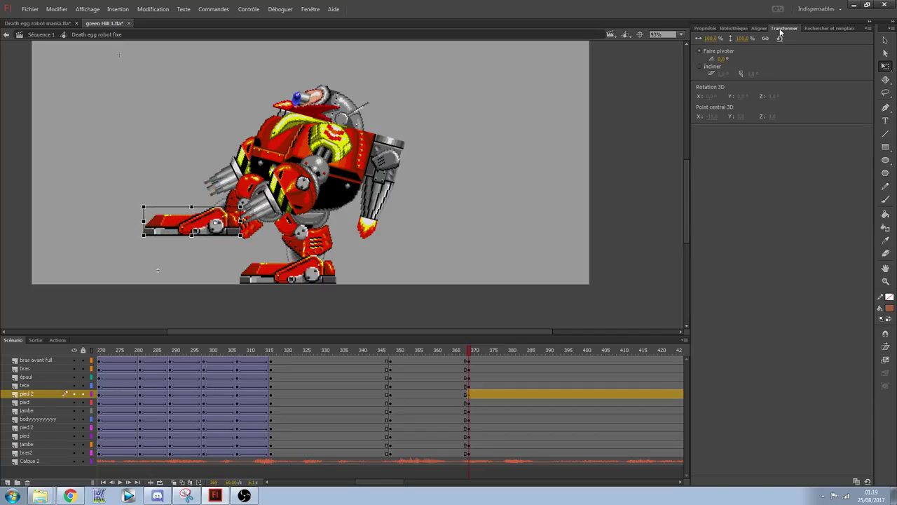
left_click(753, 28)
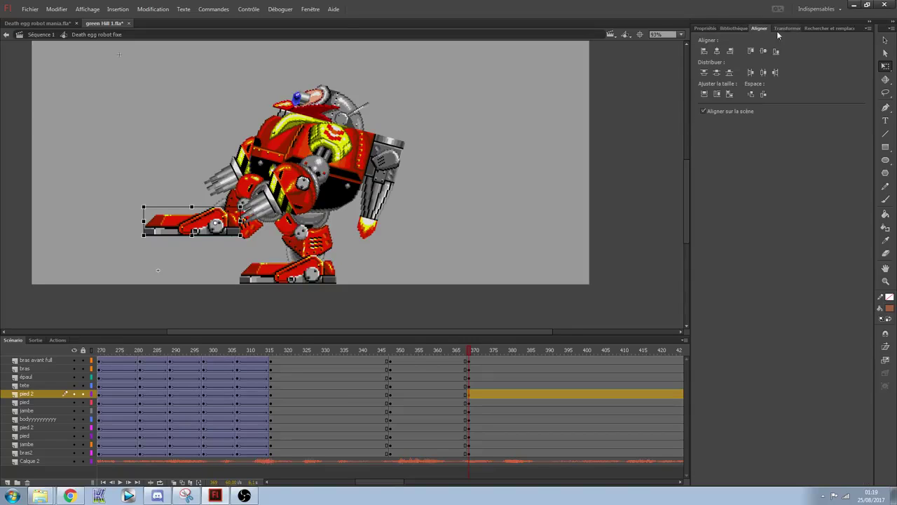
left_click(784, 28)
left_click(718, 62)
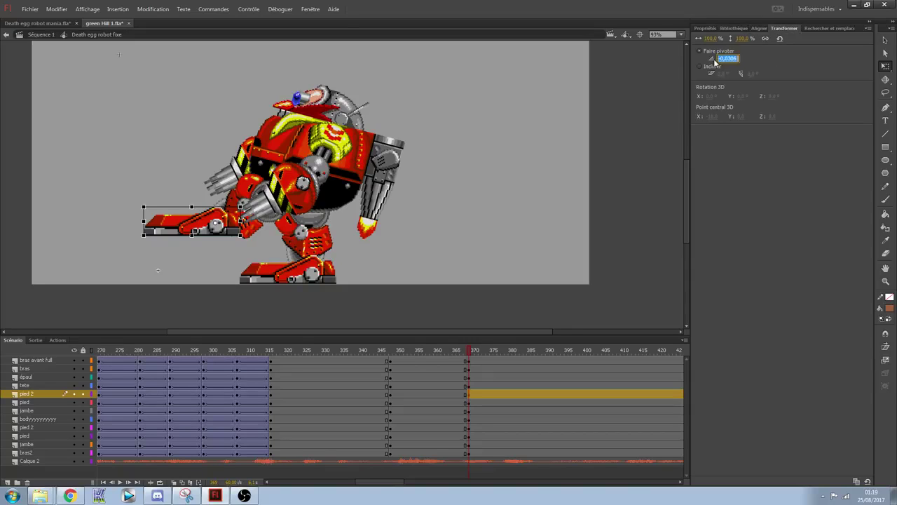
left_click_drag(200, 223, 252, 278)
- Set the front lower leg's rotation to 0° and lower it onto the grounded foot
left_click(233, 237)
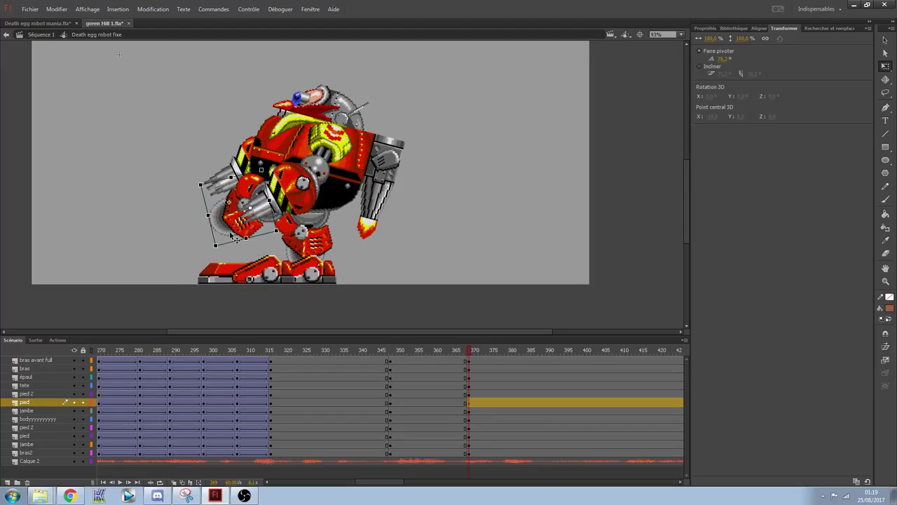
left_click_drag(282, 241, 286, 200)
left_click(723, 60)
type("0")
key("Return")
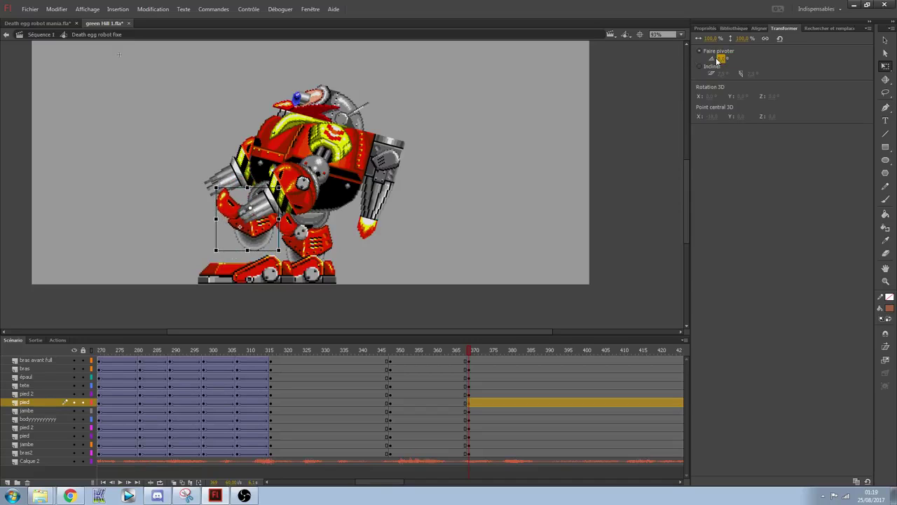
left_click_drag(264, 249, 278, 270)
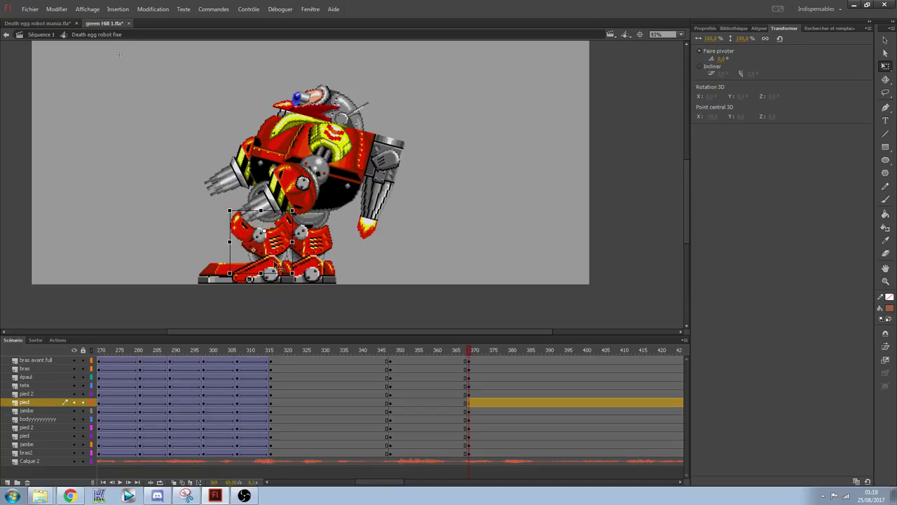
- Rotate the front thigh upright over the knee, tilt the lower leg about 12° clockwise, and realign both leg parts
left_click(263, 186)
left_click_drag(304, 203, 310, 184)
left_click_drag(287, 223, 266, 225)
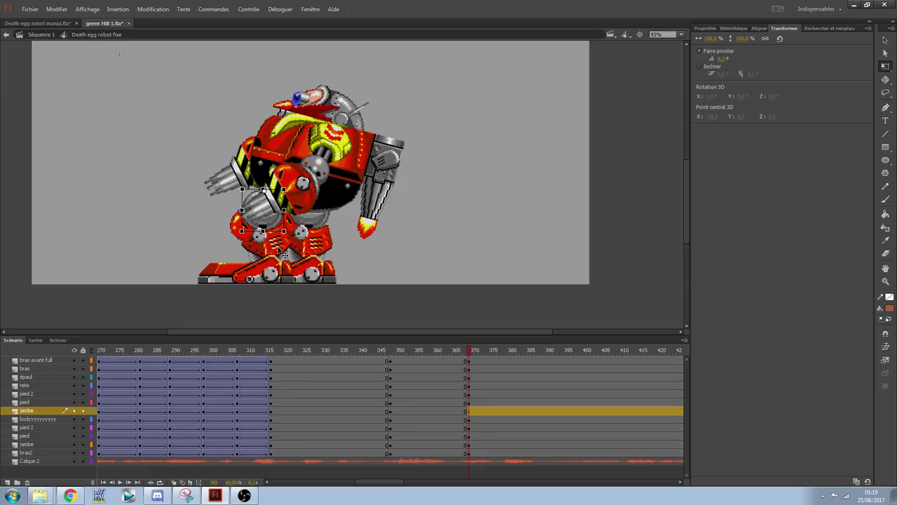
left_click(300, 278)
left_click_drag(297, 284, 293, 284)
left_click_drag(275, 233, 284, 226)
left_click(271, 220)
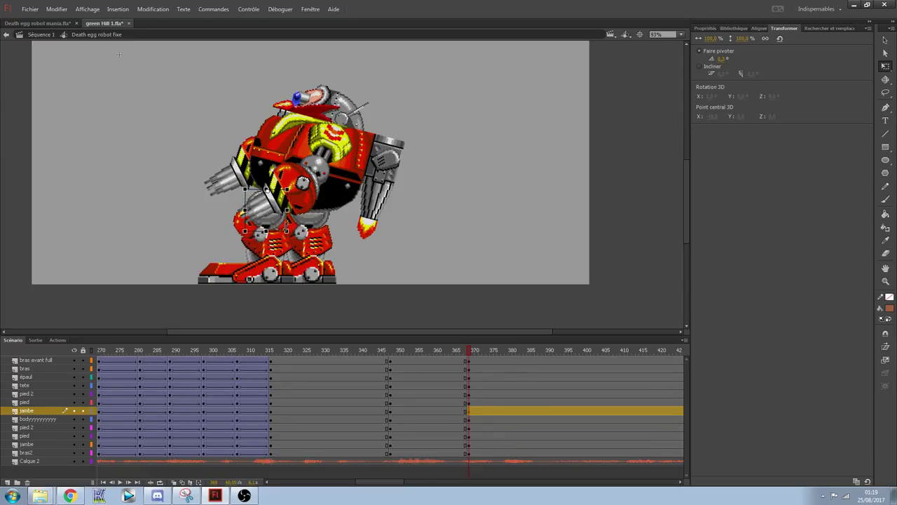
- Rotate the torso, head and both arms counterclockwise to upright, and shift the group back over the legs
left_click_drag(231, 90, 398, 191)
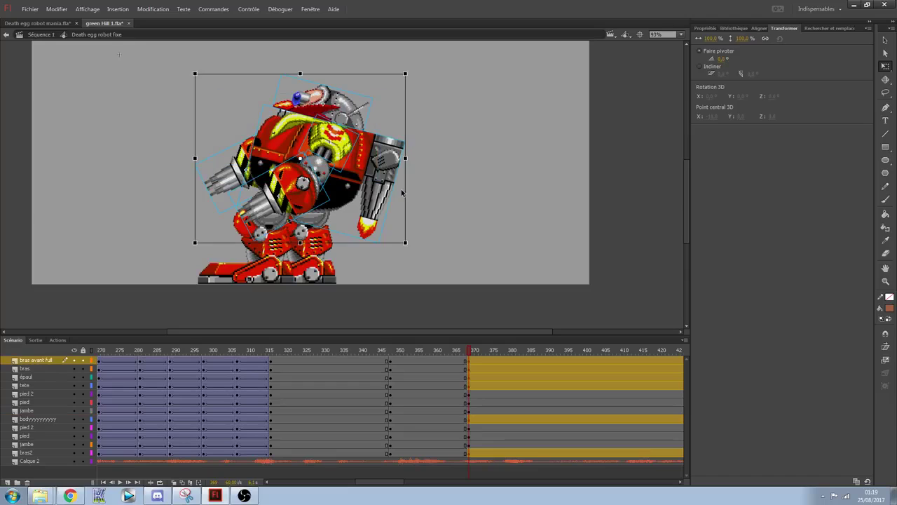
left_click(418, 240)
left_click_drag(207, 90, 395, 185)
left_click_drag(414, 250, 424, 212)
left_click_drag(327, 177, 313, 182)
left_click(413, 189)
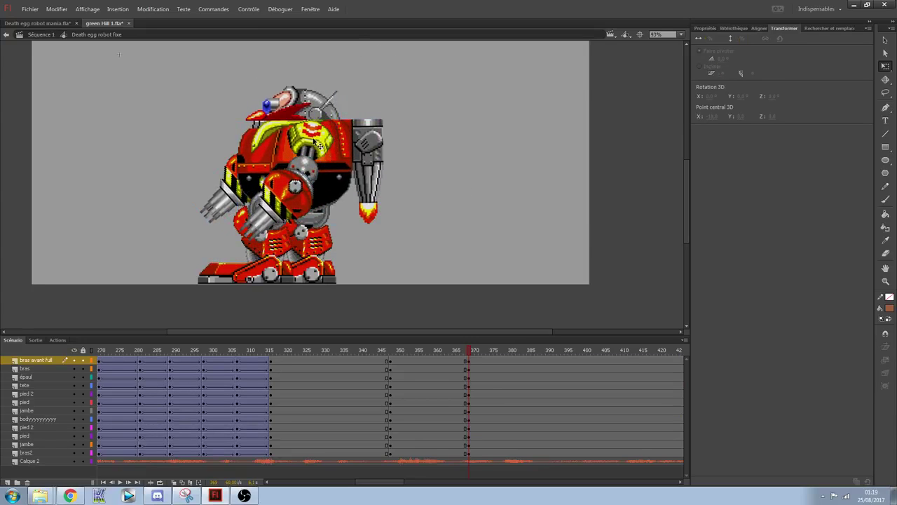
- Rotate the front shoulder and upper arm to point backward, and raise the forearm with its claws pointing up behind the torso
left_click(320, 145)
left_click_drag(312, 81, 273, 86)
left_click(310, 173)
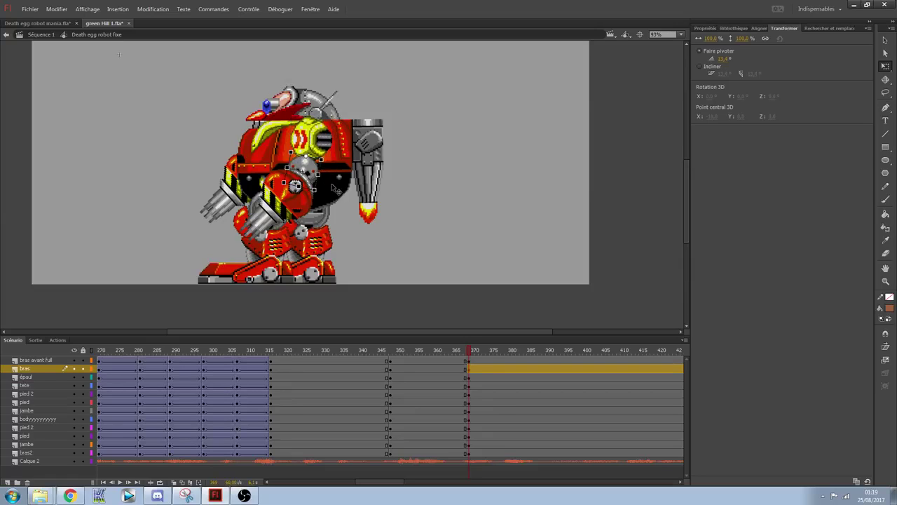
left_click_drag(321, 197, 342, 148)
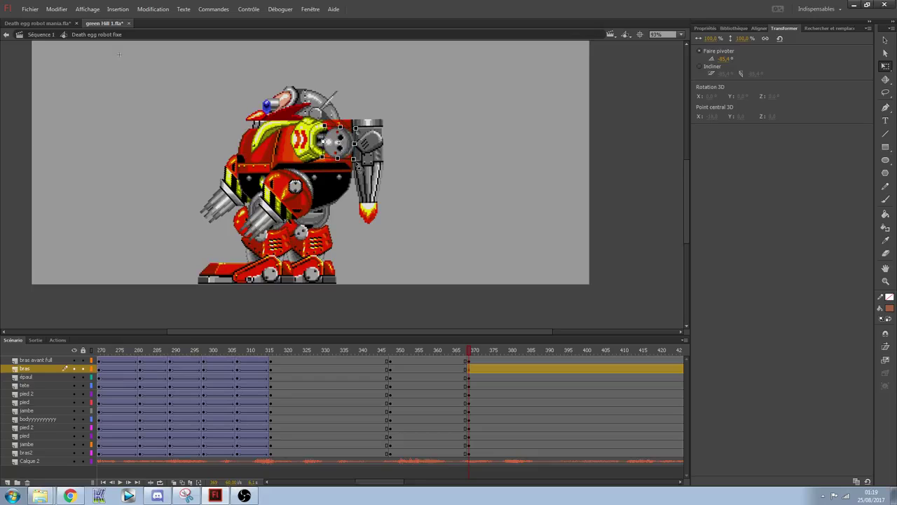
left_click(310, 199)
left_click_drag(331, 218, 369, 131)
- Rotate the back arm upward in front of the head, and nudge it into place against the torso
left_click(238, 195)
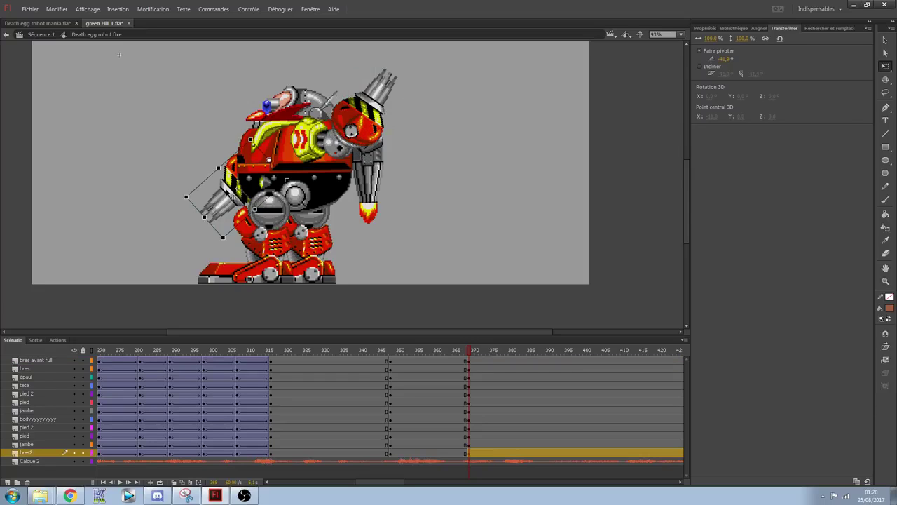
left_click_drag(184, 200, 196, 76)
left_click_drag(237, 101, 231, 99)
left_click(488, 171)
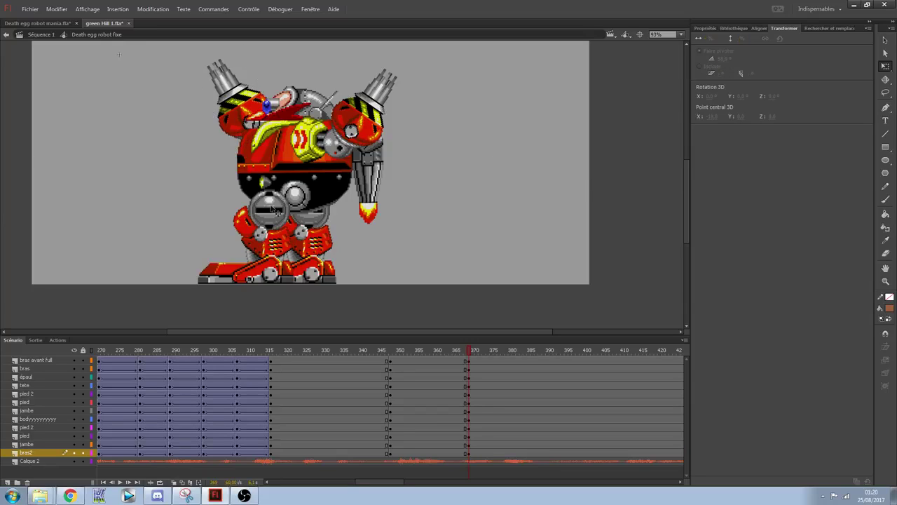
left_click(278, 249)
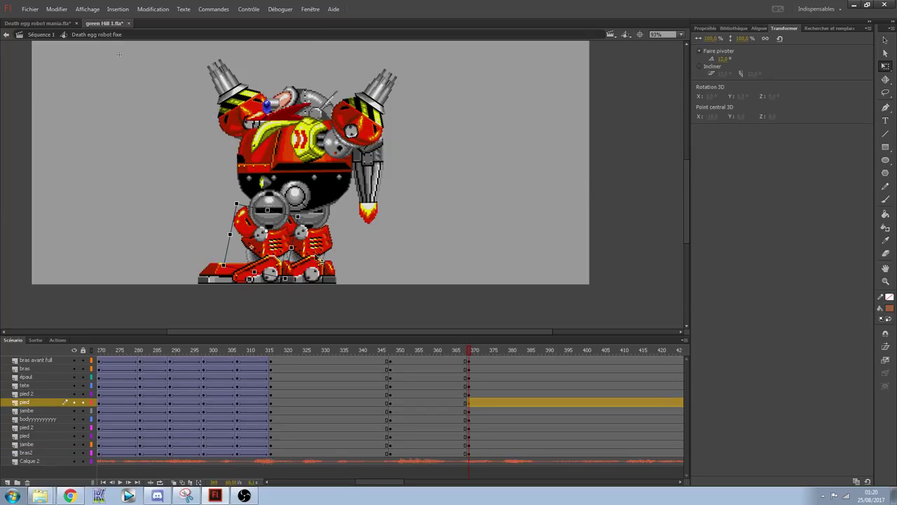
left_click_drag(219, 77, 386, 167)
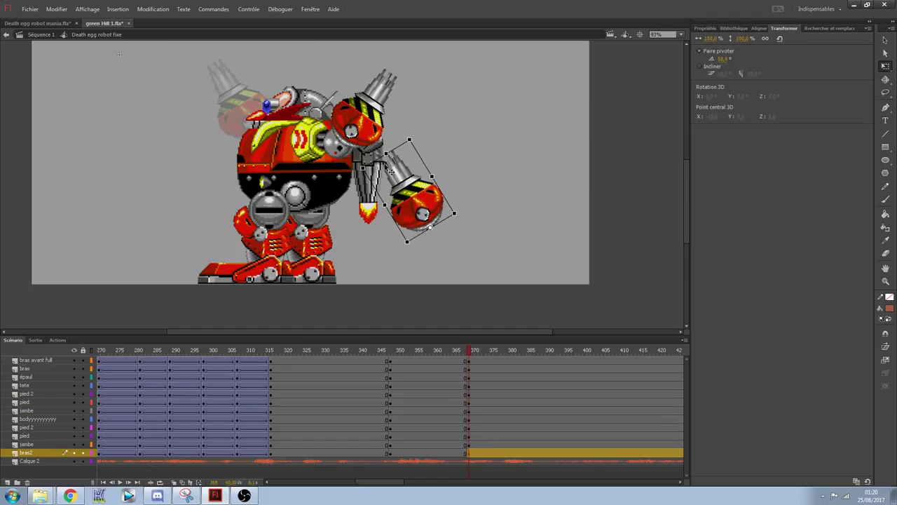
key("ctrl+z")
- Select the torso, head and both arms together and nudge the group slightly left over the legs
left_click_drag(437, 82, 172, 169)
key("Left")
key("Left")
key("Left")
key("Left")
key("Left")
key("Left")
key("Left")
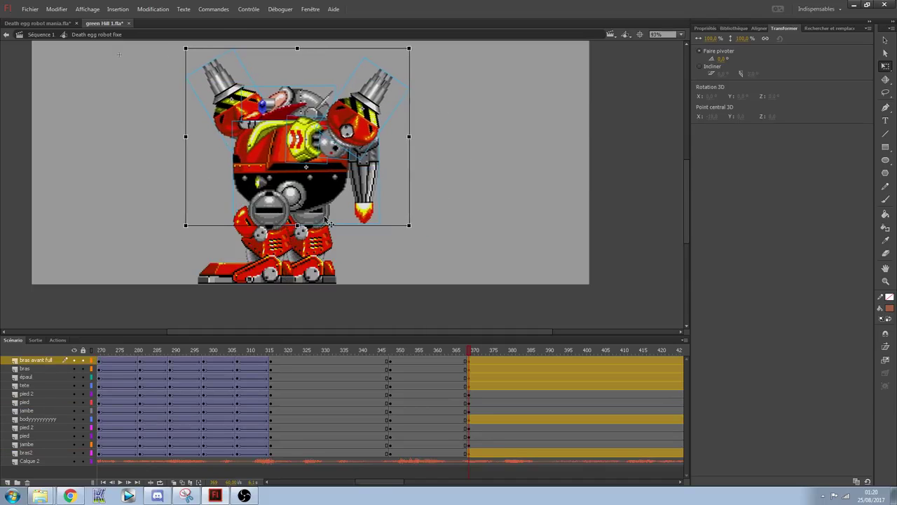
- Rotate the back lower leg about 17° counterclockwise and shift it left to line up with the foot
left_click(322, 246)
mouse_move(335, 285)
left_mouse_down()
mouse_move(350, 263)
mouse_move(334, 283)
left_mouse_up()
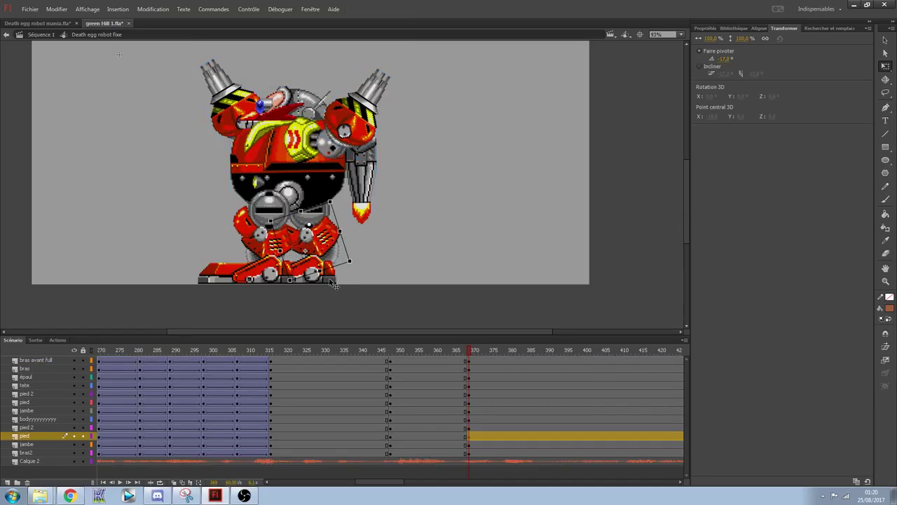
left_click(313, 218)
left_click_drag(325, 244, 318, 243)
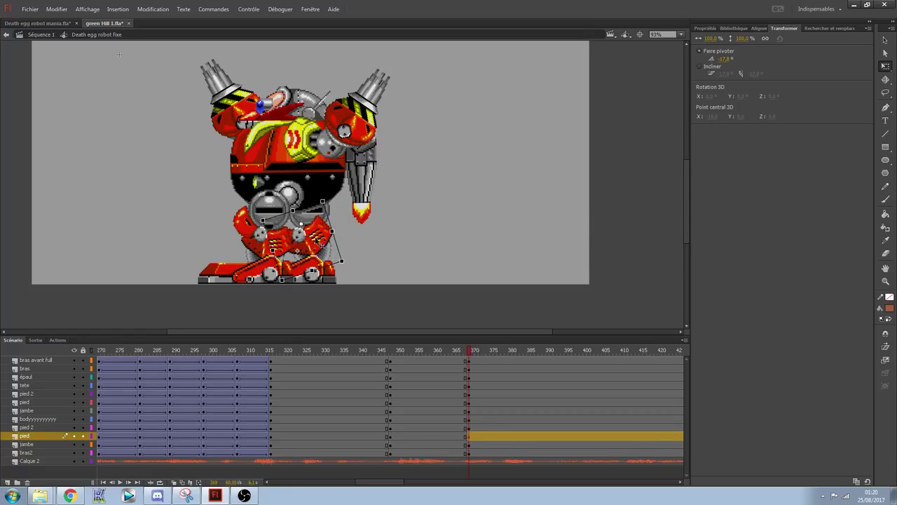
- Nudge the back thigh left until it sits beneath the torso and over the back knee
left_click(319, 220)
left_click(324, 217)
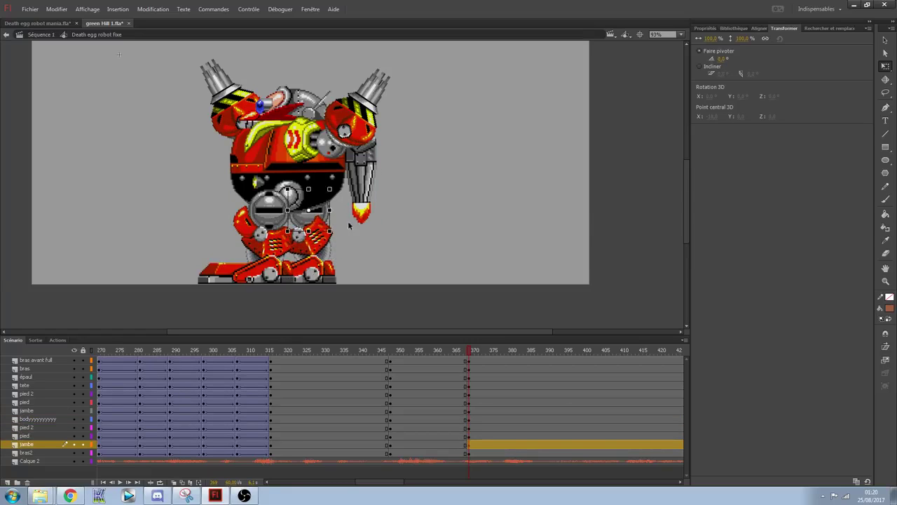
key("Left")
key("Left")
key("Left")
key("Left")
key("Left")
key("Left")
key("Left")
key("Left")
key("Left")
key("Left")
key("Left")
key("Left")
key("Left")
key("Left")
key("Left")
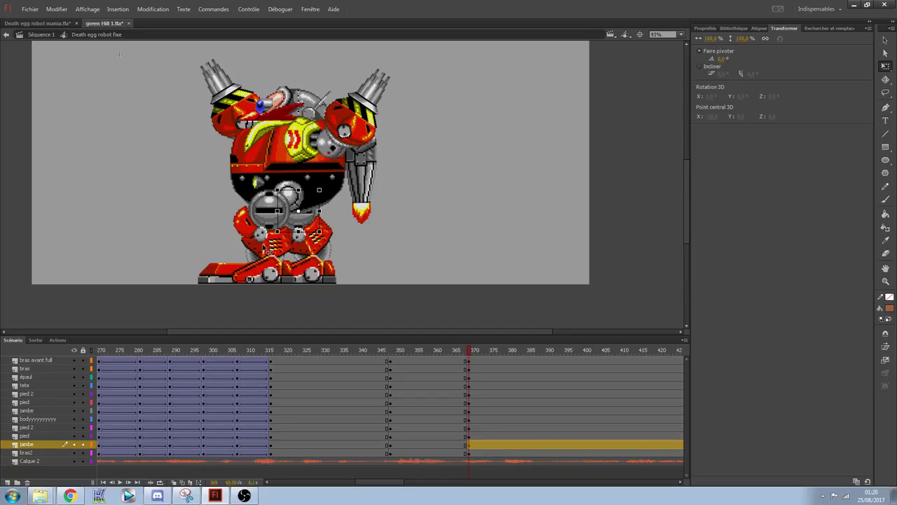
left_click(271, 216)
left_click(463, 233)
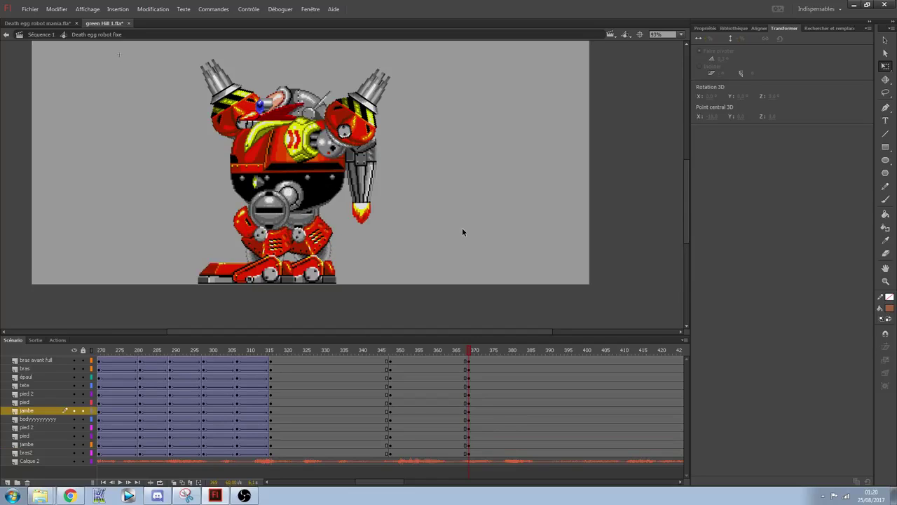
- Make small position corrections to the back lower leg, the front thigh and the front lower leg to close the joints
left_click(331, 249)
left_click_drag(352, 268, 346, 277)
left_click_drag(346, 350, 486, 340)
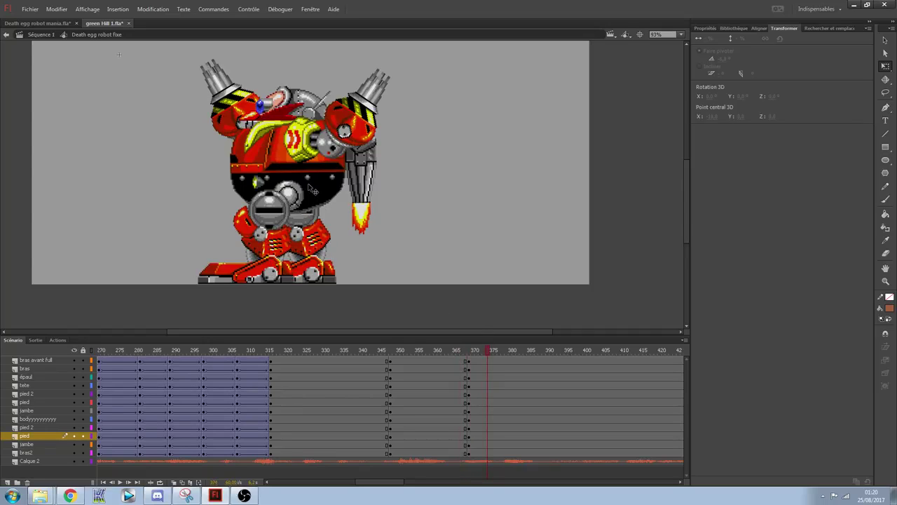
left_click(276, 212)
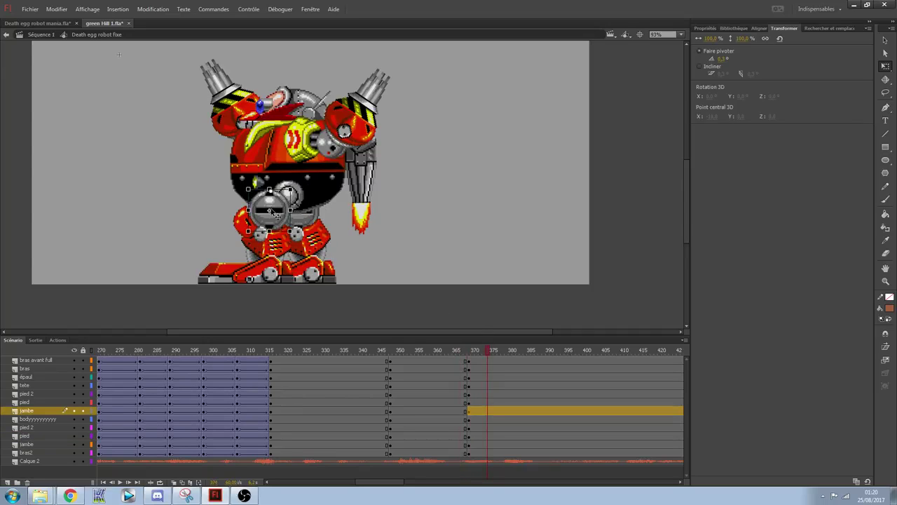
left_click(251, 220)
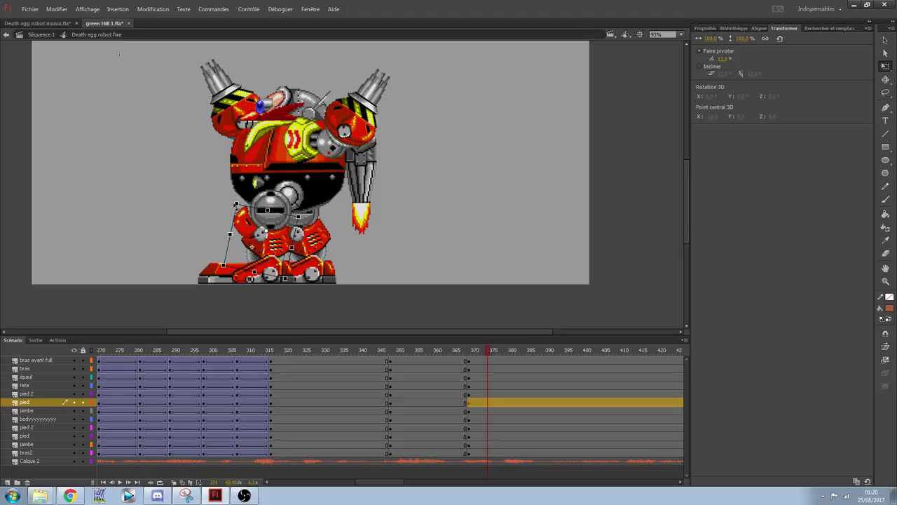
left_click(474, 244)
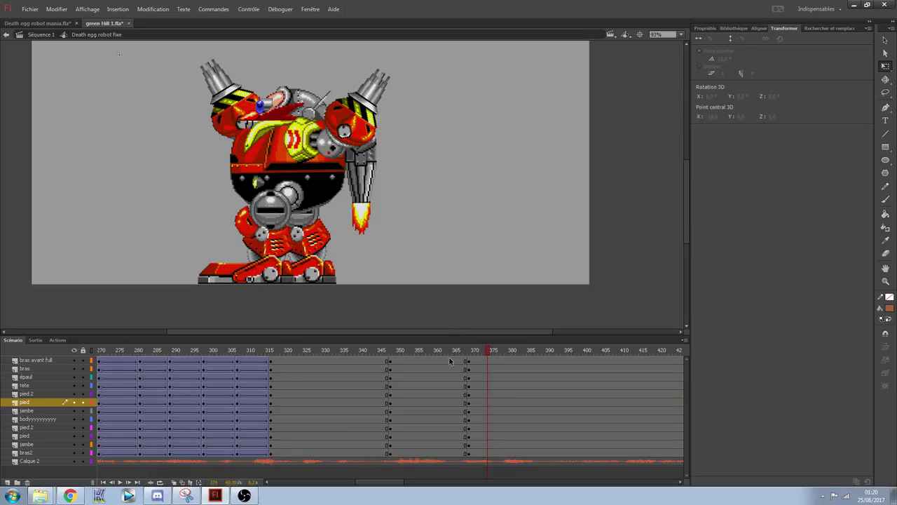
- Play back the animation from before the raised-leg pose, and insert keyframes on all robot layers at frame 332
left_click_drag(275, 350, 214, 328)
key("Return")
left_click_drag(275, 351, 253, 352)
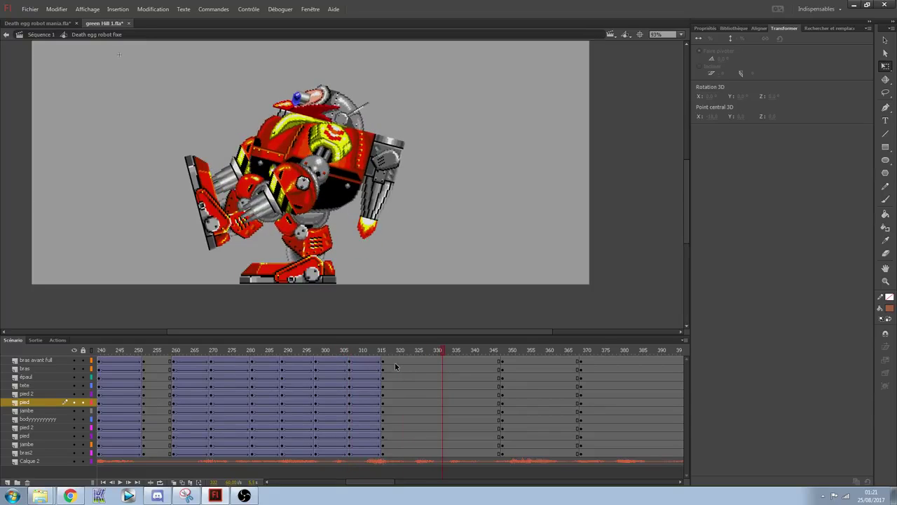
left_click(439, 362)
left_click_drag(442, 362, 443, 450)
key("F6")
left_click(512, 244)
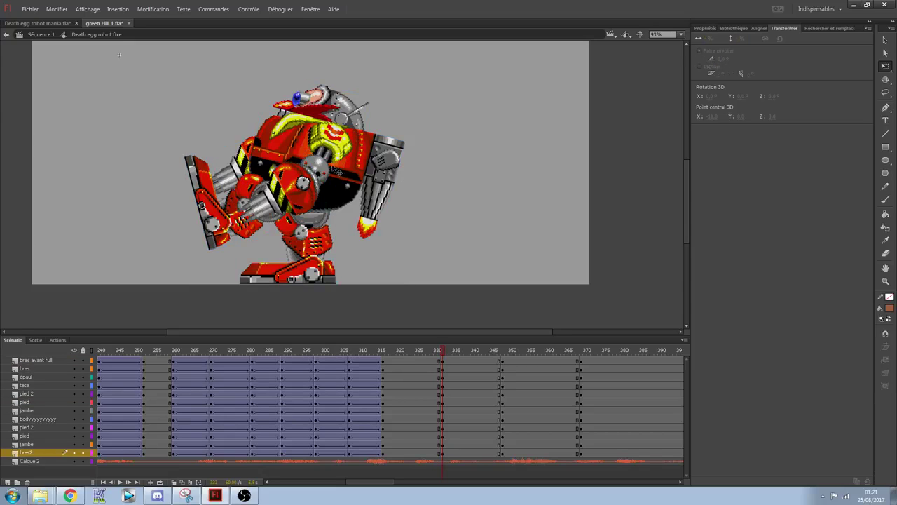
- Rotate the front shoulder and upper arm counterclockwise at frame 332 so they point straight down
left_click(337, 144)
left_click_drag(365, 143, 364, 133)
left_click(326, 177)
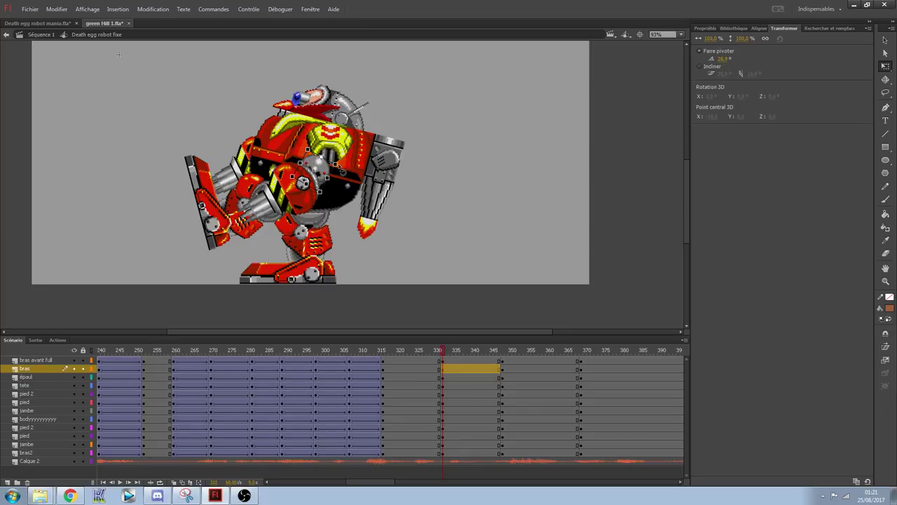
left_click_drag(342, 171, 333, 174)
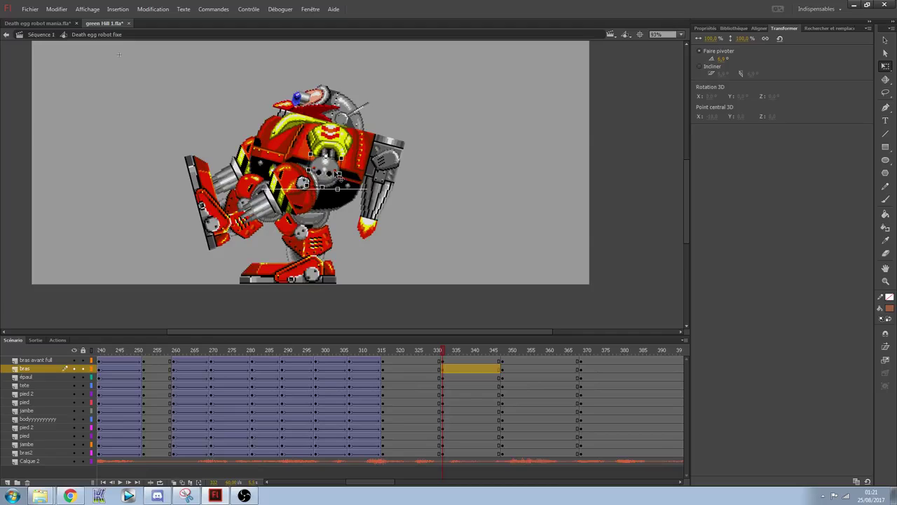
left_click(284, 214)
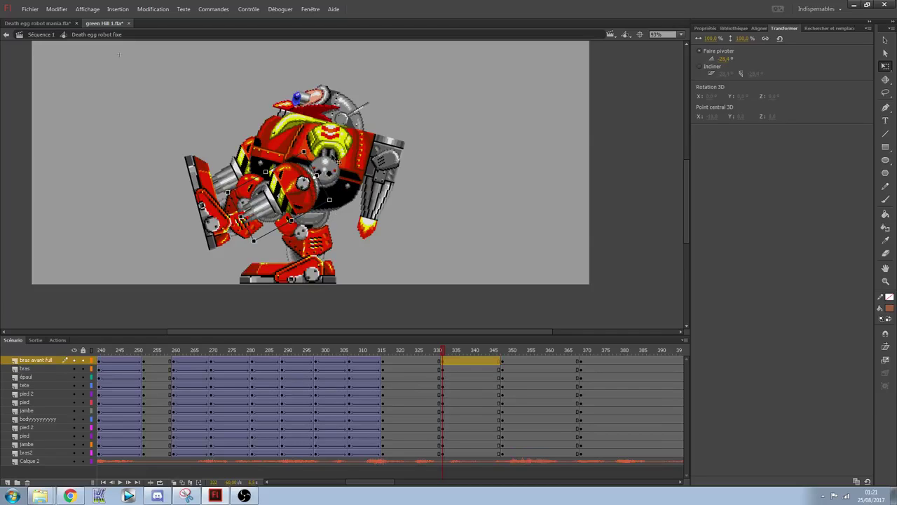
left_click(339, 137)
left_click(441, 199)
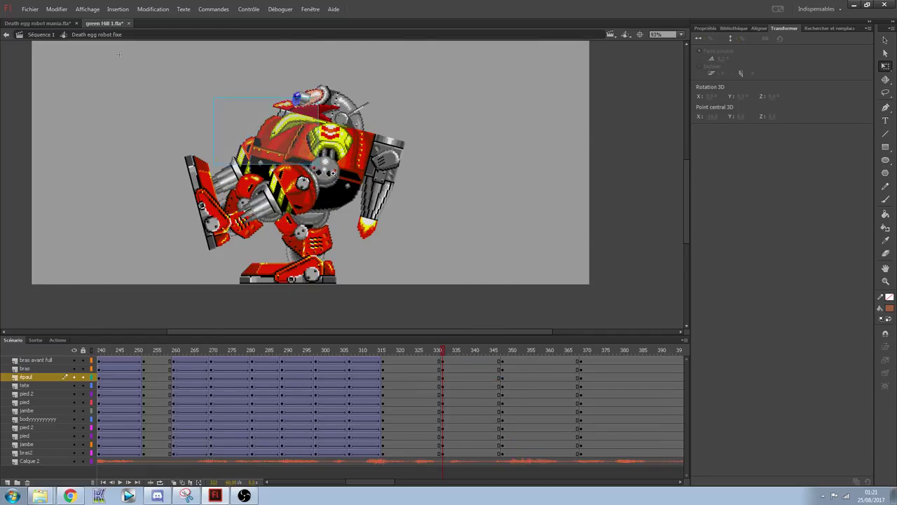
- Rotate the front upper arm slightly further counterclockwise and move the forearm right to reattach it
scroll(270, 134, "up", 3)
left_click(346, 154, "ctrl+shift")
left_click(368, 189)
left_click_drag(394, 222, 371, 222)
left_click(368, 221)
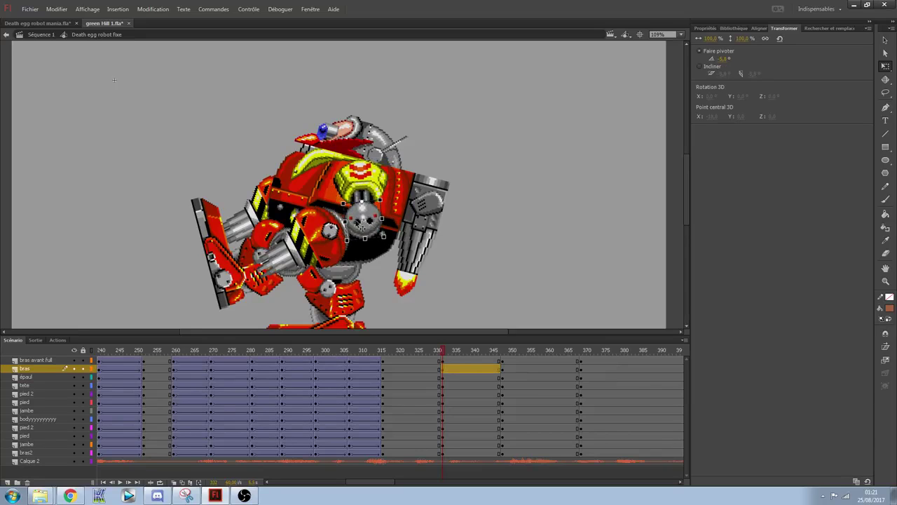
left_click(339, 261)
left_click_drag(326, 242, 346, 243)
left_click(554, 244)
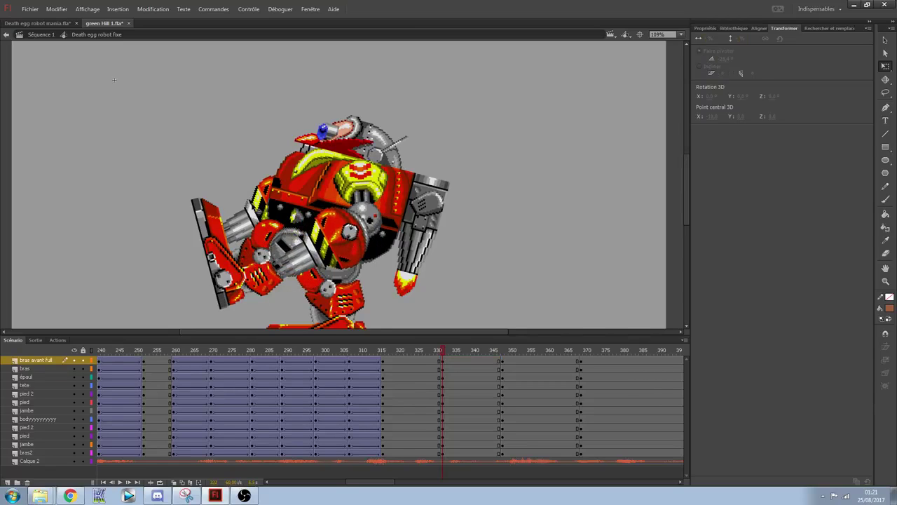
- Rotate the back arm clockwise so its claws point straight up in front of the head
left_click(256, 211)
left_click_drag(202, 209, 346, 65)
left_click(440, 352)
left_click_drag(440, 353, 448, 353)
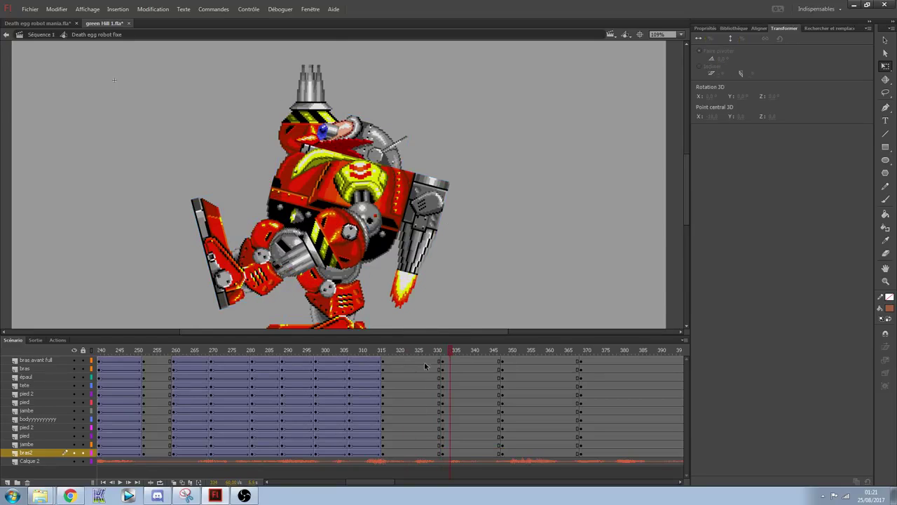
- Rotate the raised front thigh to about 85°, then rotate its lower leg clockwise and raise it to meet the knee
left_click(290, 247)
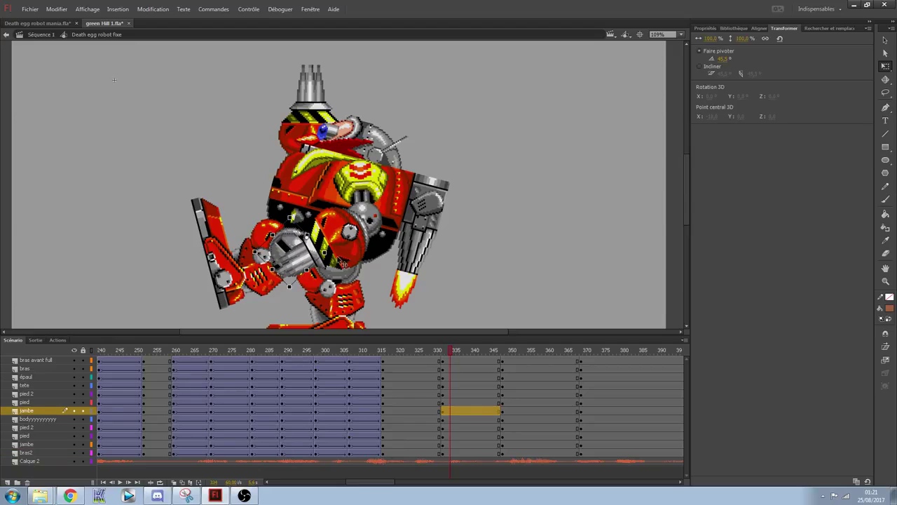
left_click_drag(336, 255, 327, 261)
key("ctrl+z")
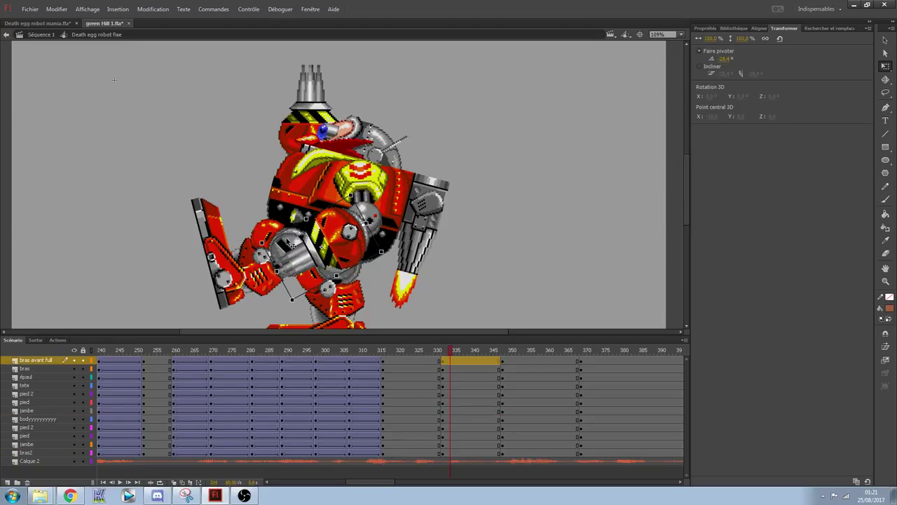
left_click(289, 244)
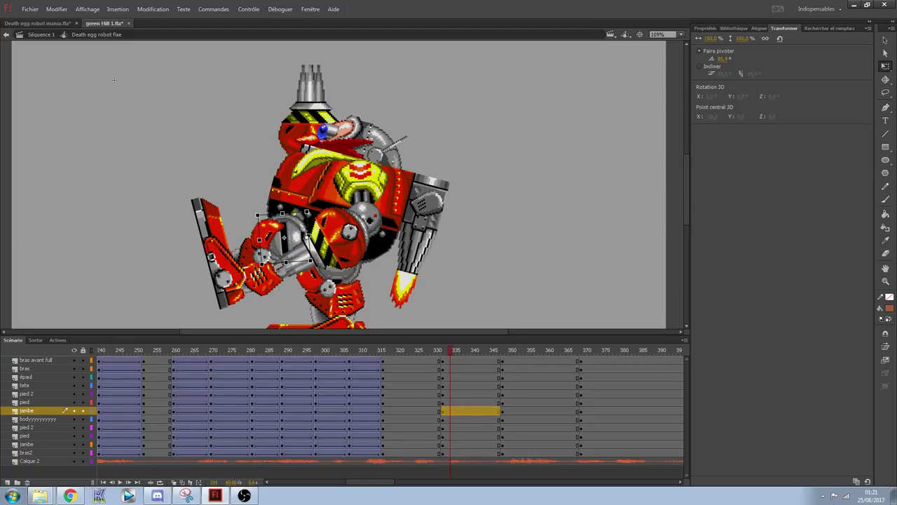
left_click(250, 277)
left_click_drag(309, 294, 294, 304)
left_click_drag(263, 279, 260, 257)
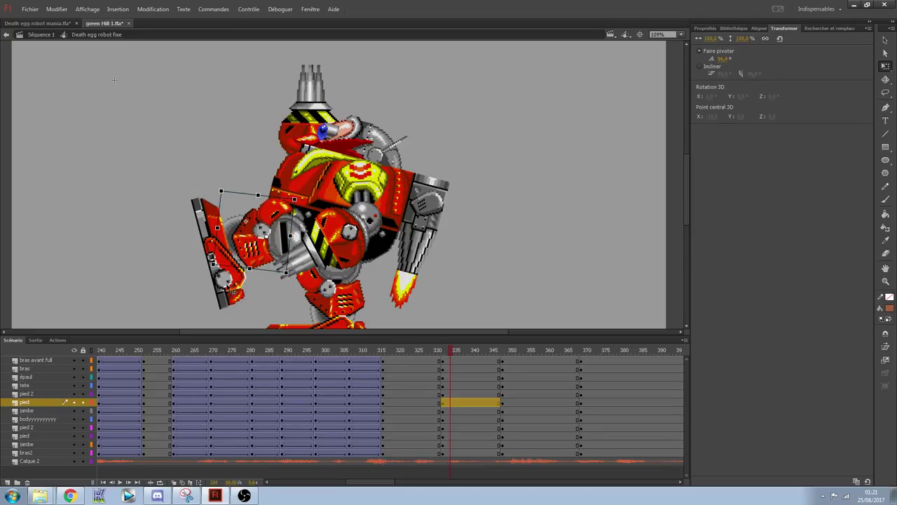
- Rotate the raised front foot clockwise and move it up onto the end of the lower leg
left_click(223, 293)
left_click_drag(259, 304, 223, 236)
left_click(509, 237)
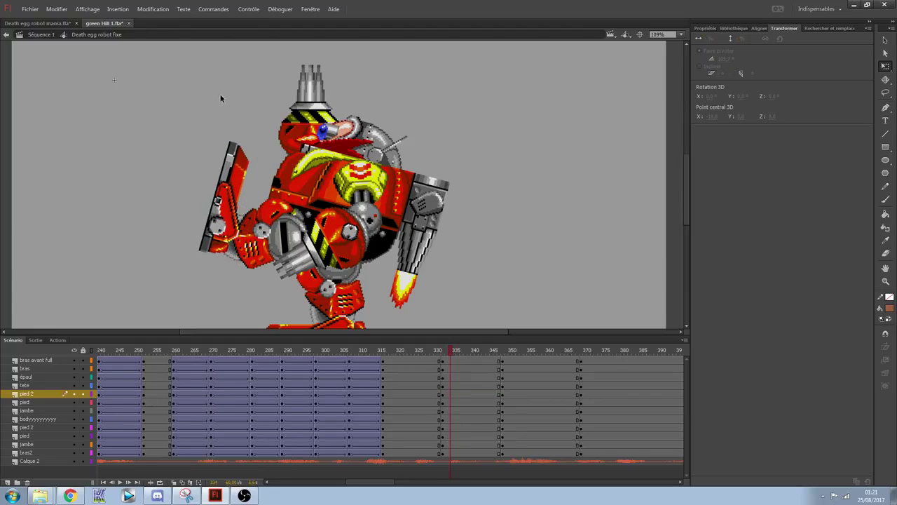
- Rotate the torso, head and both arms about 9° clockwise as a group, and nudge them right over the legs
left_click_drag(445, 102, 337, 244)
left_click_drag(457, 320, 436, 336)
key("Right")
key("Right")
key("Right")
key("Right")
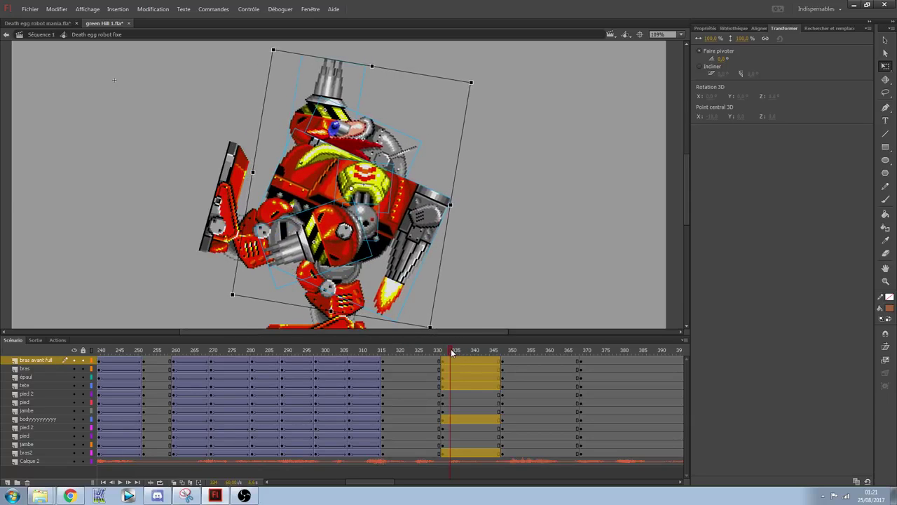
- Create classic tweens on all robot layers leading up to the frame 332 pose, and play back the movement
left_click_drag(424, 361, 412, 453)
right_click(418, 444)
left_click(488, 221)
key("Return")
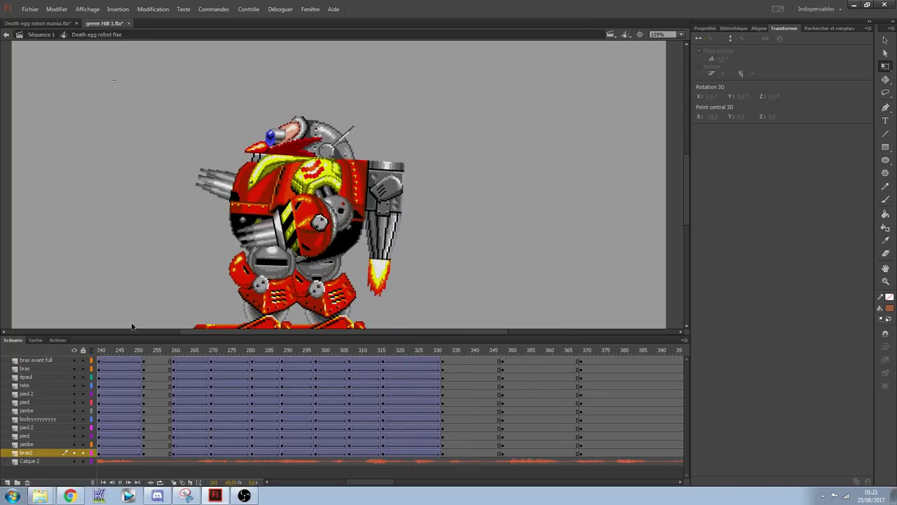
key("Return")
left_click_drag(415, 351, 210, 345)
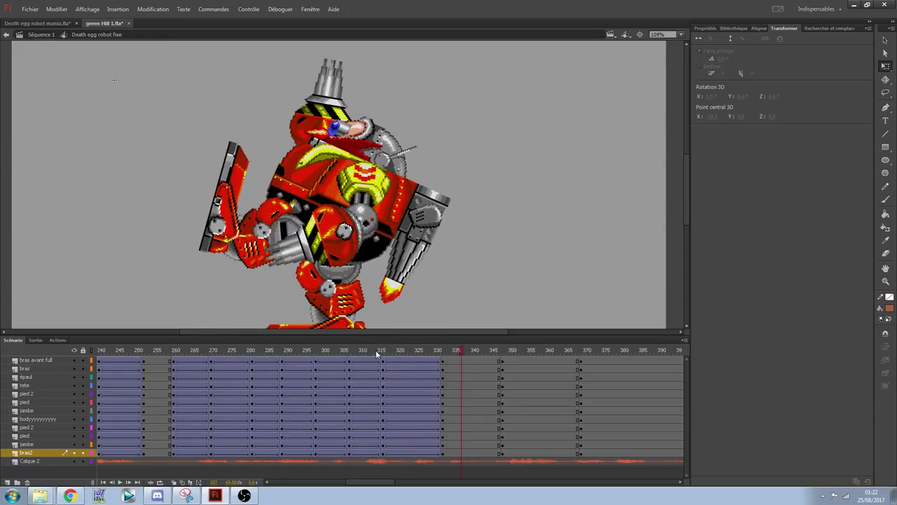
- Insert keyframes on all robot layers around frame 324 midway through the new tween, and set the first half's easing to -100
left_click_drag(412, 365, 413, 453)
key("ctrl+a")
left_click(404, 364)
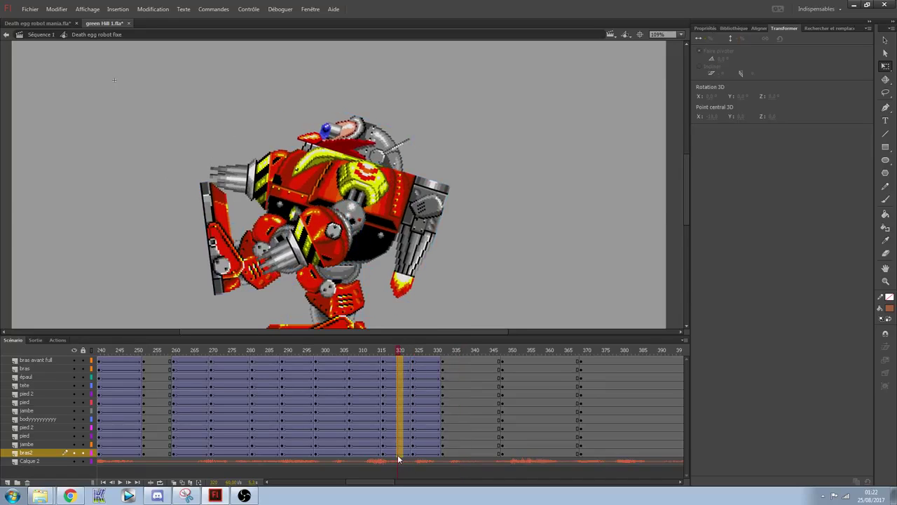
left_click(705, 28)
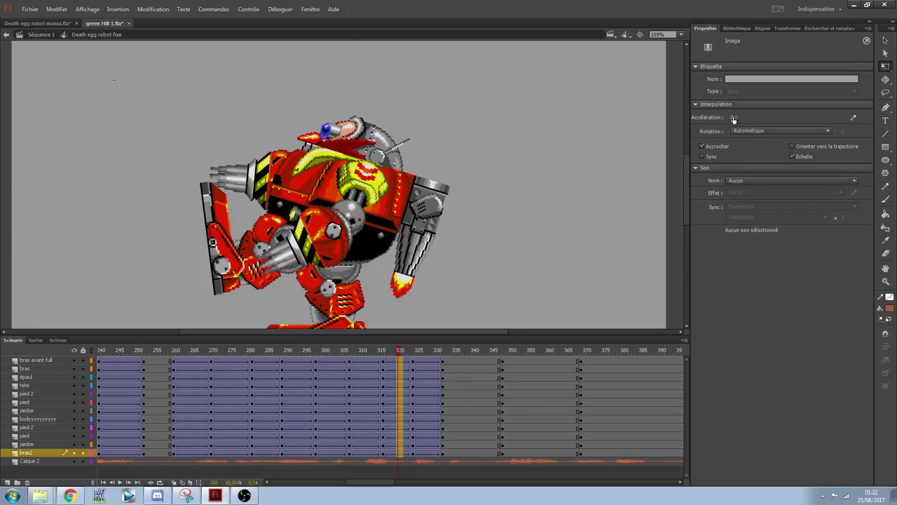
left_click_drag(733, 118, 380, 202)
- Set a positive easing on the second half of the tween across all robot layers, and play back the animation
left_click(427, 372)
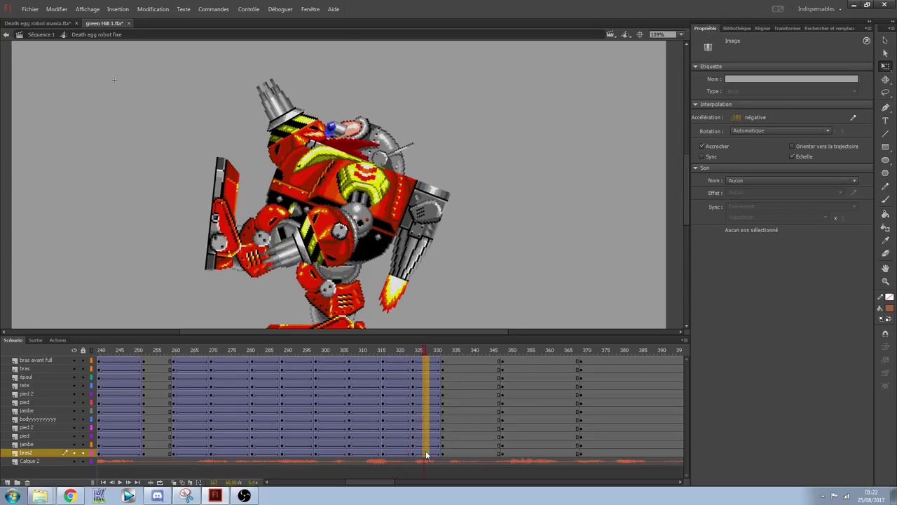
left_click_drag(734, 117, 840, 101)
left_click_drag(420, 354, 3, 337)
key("Return")
key("Return")
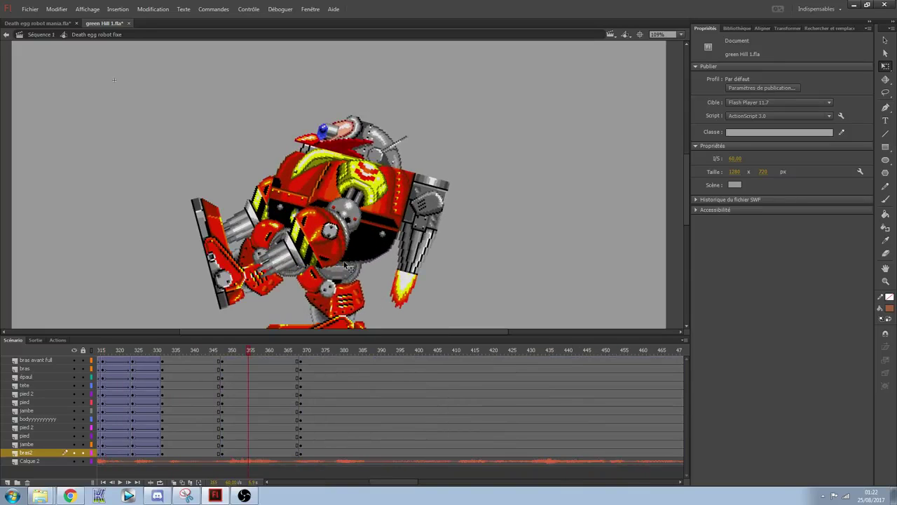
- Shift the keyframes following the frame 332 pose one frame later on all robot layers, to frame 349
left_click_drag(239, 351, 368, 361)
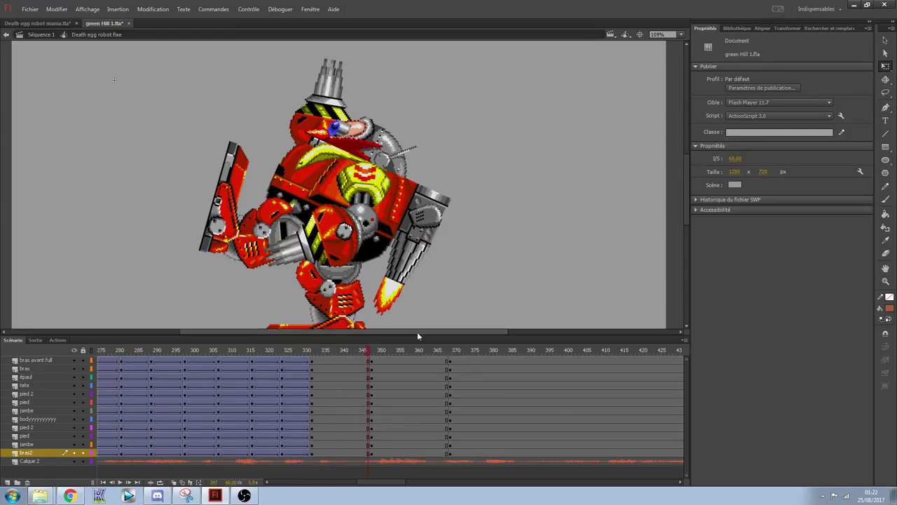
left_click_drag(372, 363, 379, 450)
left_click(532, 266)
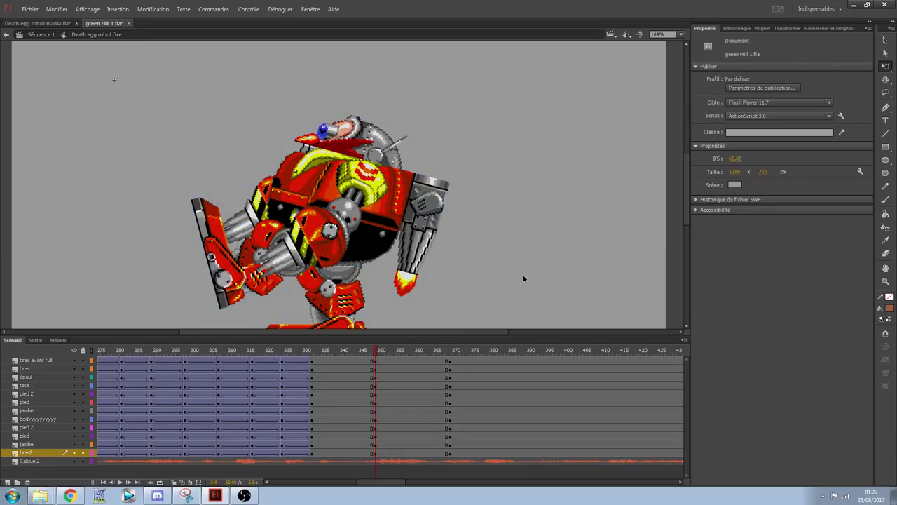
- At frame 349, tilt the torso, head, arms and raised leg forward together and lower them toward the ground
left_click_drag(513, 276, 563, 218)
left_click(300, 230)
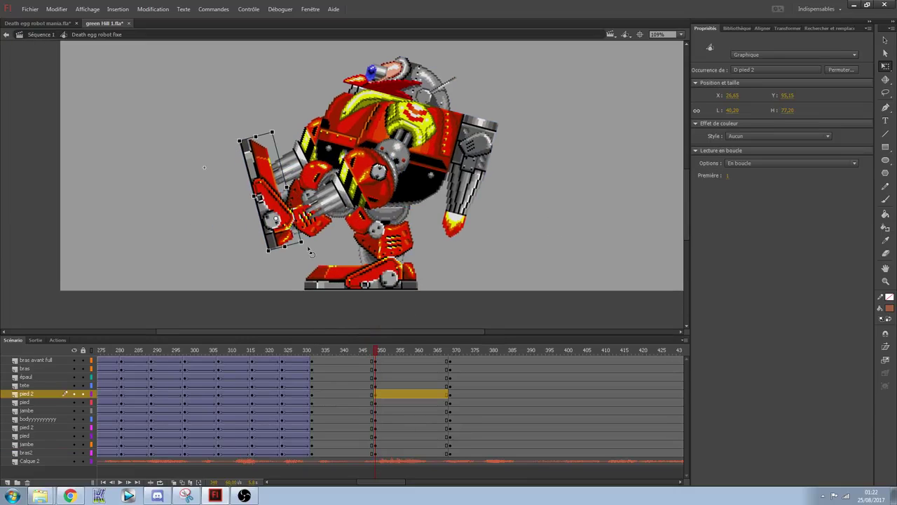
left_click_drag(451, 353, 458, 355)
left_click(324, 282)
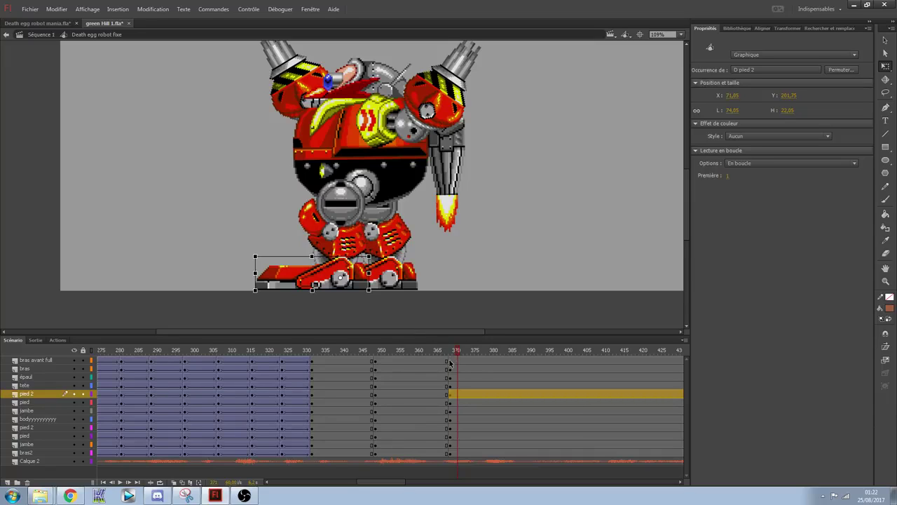
left_click_drag(452, 349, 377, 354)
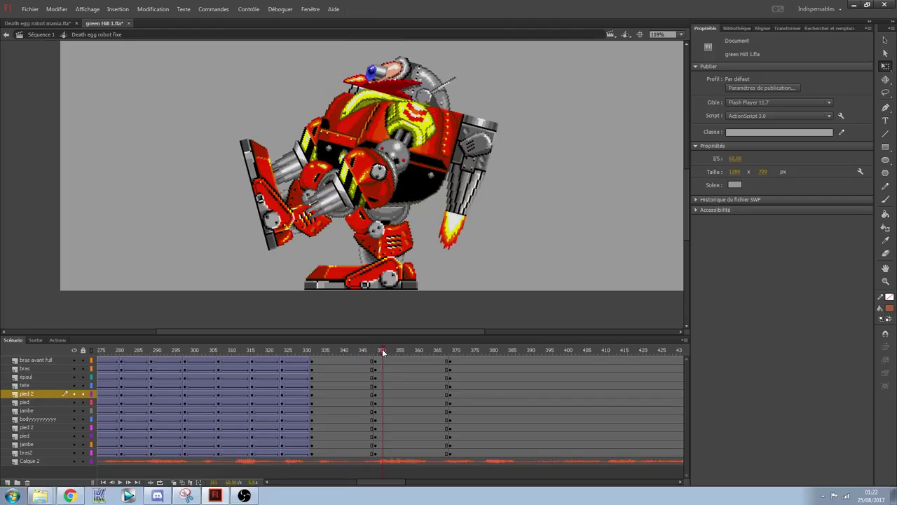
left_click_drag(272, 64, 505, 149)
left_click_drag(418, 143, 380, 161)
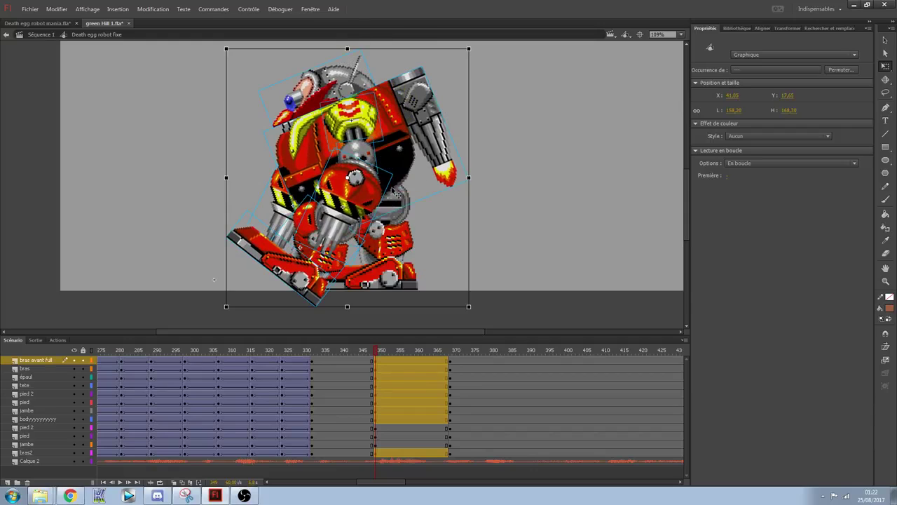
- Rotate the standing leg's shin slightly so it lines up with its thigh and foot
left_click(407, 231)
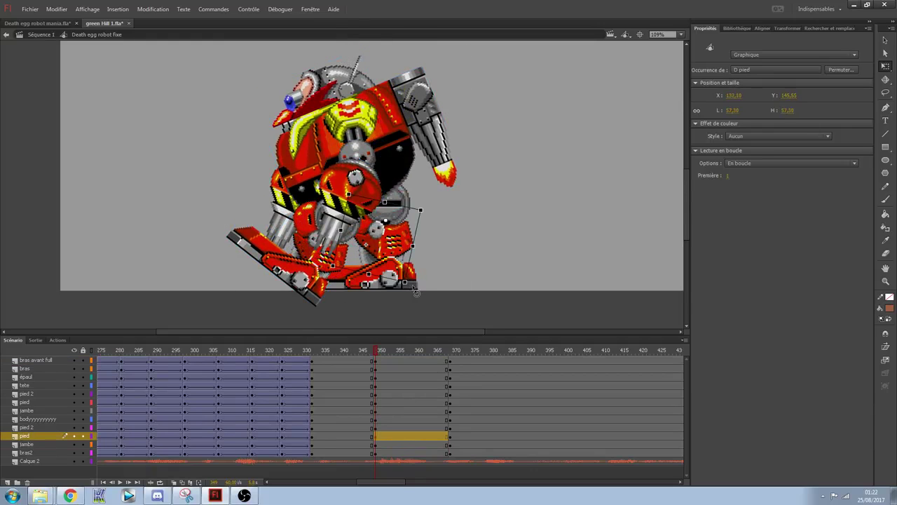
left_click_drag(414, 293, 426, 285)
left_click(382, 221)
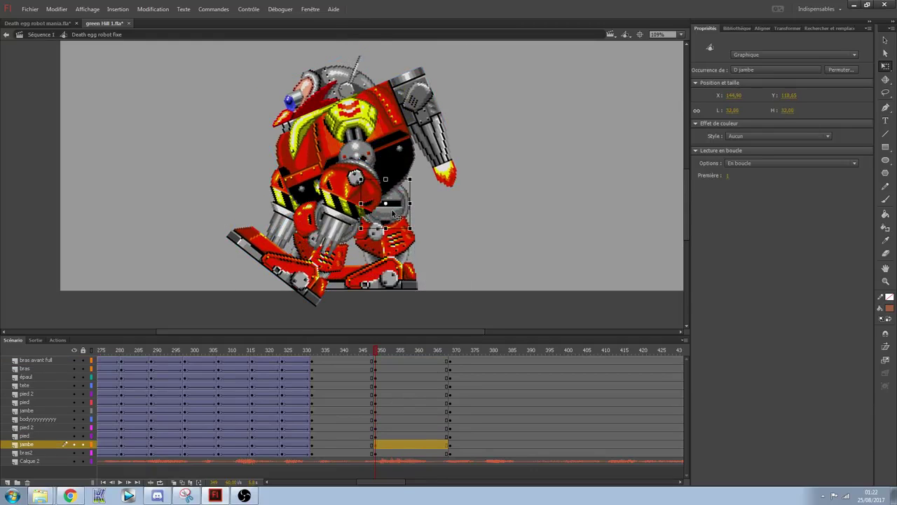
- Set the front foot's rotation to 0 degrees and place it flat on the ground
left_click(302, 279)
left_click_drag(322, 312, 340, 300)
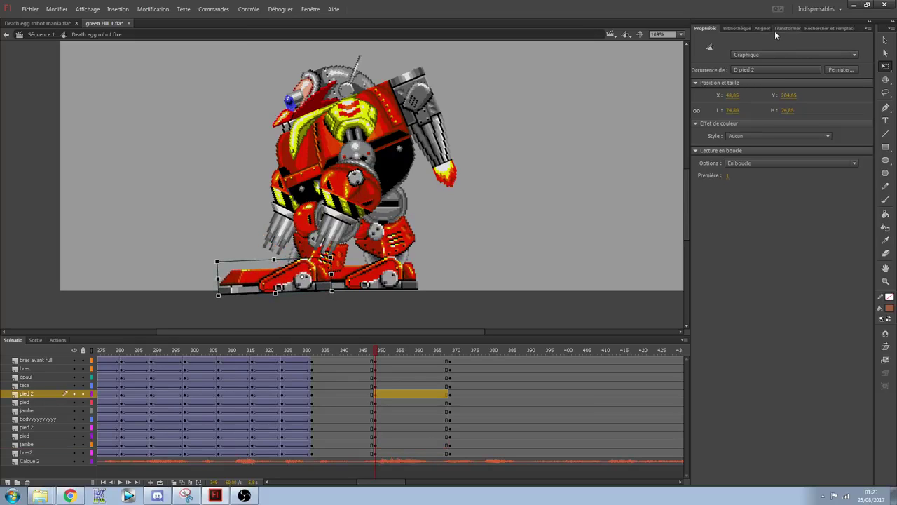
left_click(786, 28)
left_click(729, 60)
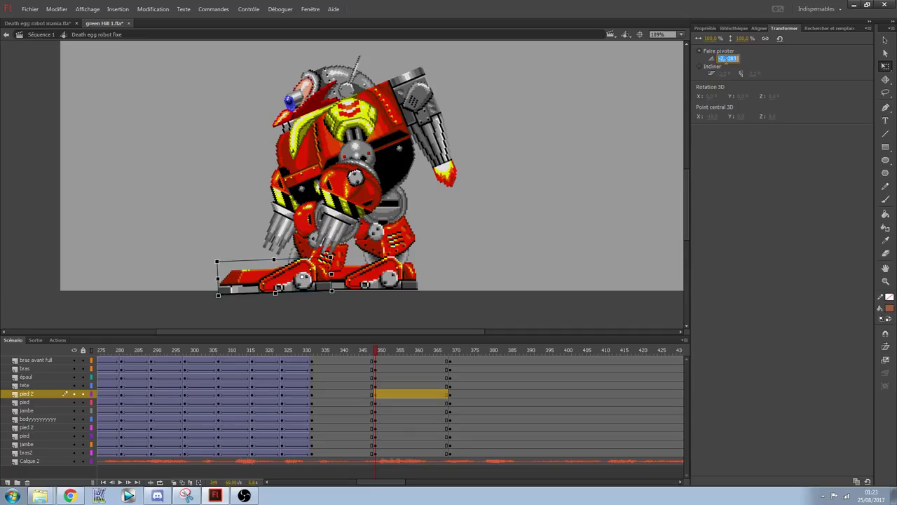
type("0")
key("Return")
left_click_drag(309, 283, 349, 248)
- Rotate the front shin to about 20 degrees and position it above the planted foot
left_click(306, 252)
left_click_drag(354, 232, 353, 221)
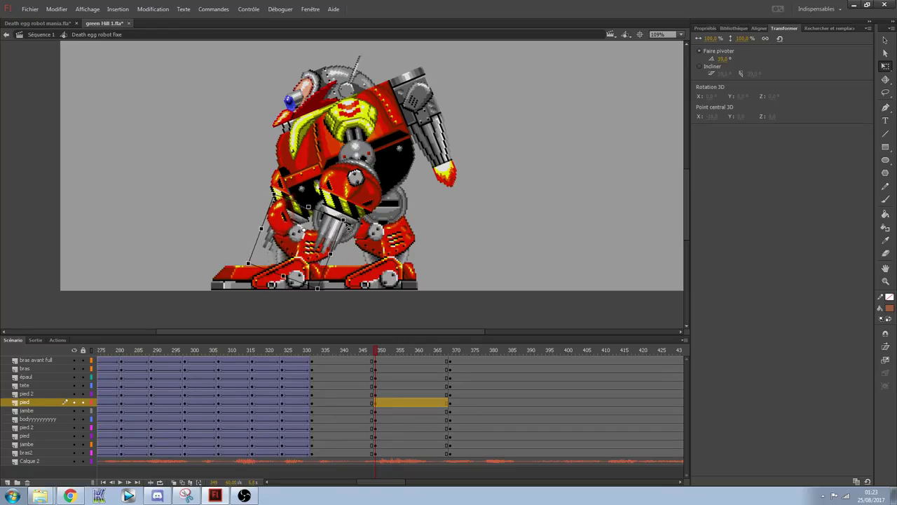
left_click_drag(300, 247, 301, 240)
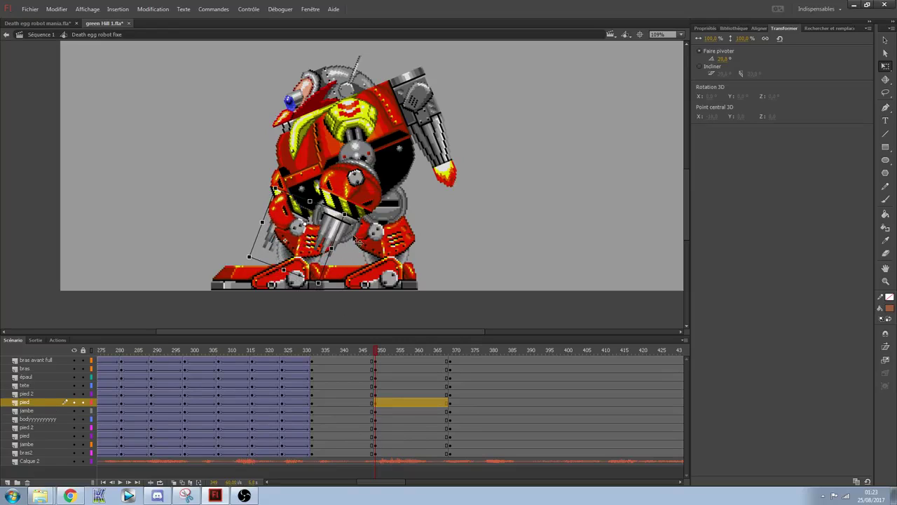
left_click(358, 231)
- Rotate the shoulder piece and swing the front arm back so its forearm hangs over the standing leg
left_click(369, 158)
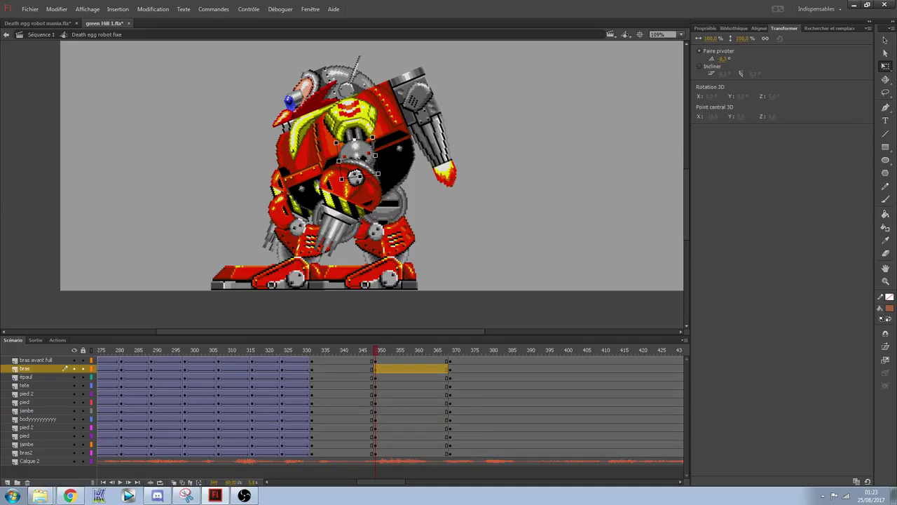
left_click(370, 129)
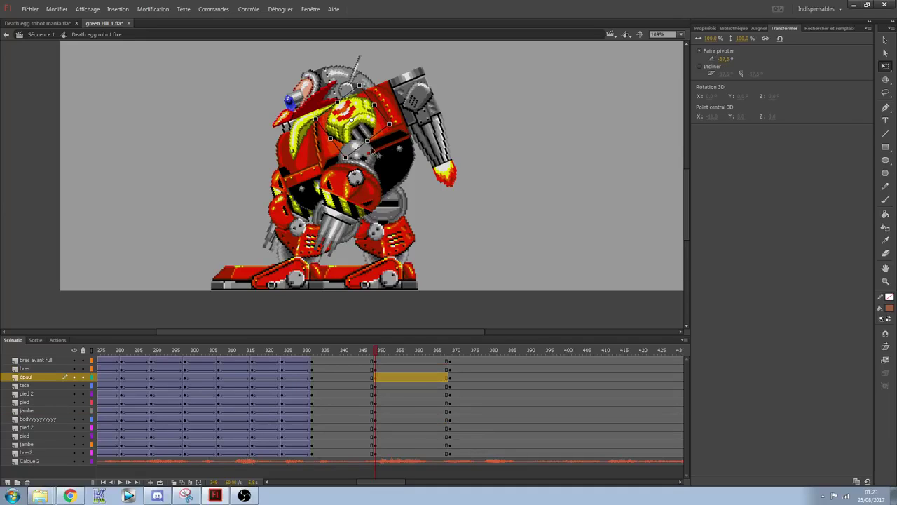
left_click(385, 177)
left_click_drag(374, 160, 377, 145)
left_click(359, 203)
left_click_drag(358, 275, 410, 269)
left_click_drag(333, 156, 405, 125)
- Rotate the shoulder further, reattach the arm joint and forearm to it, and align the front thigh under the torso
left_click(370, 119)
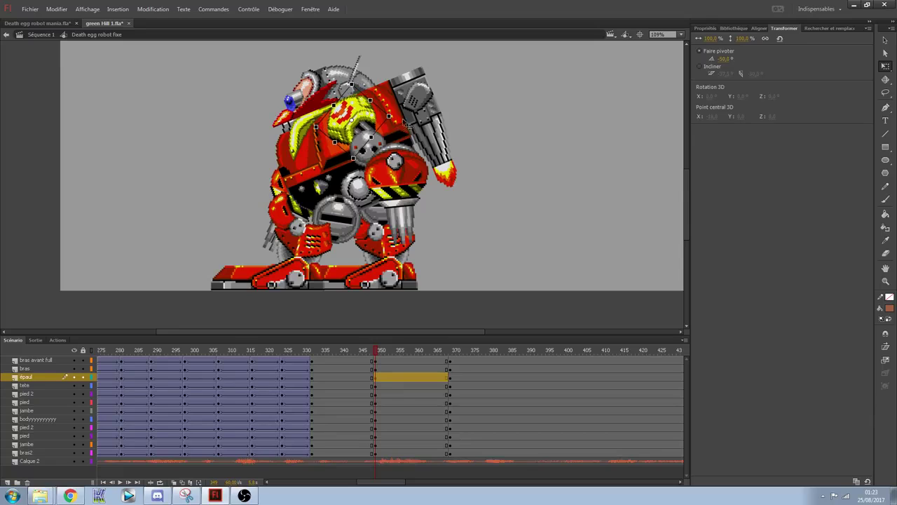
left_click(382, 149)
left_click_drag(413, 165, 377, 143)
left_click(402, 181)
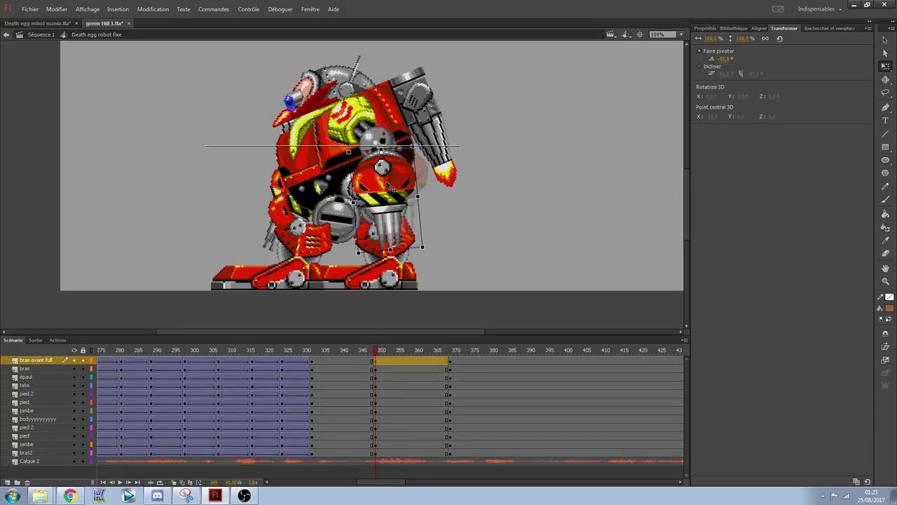
left_click(345, 219)
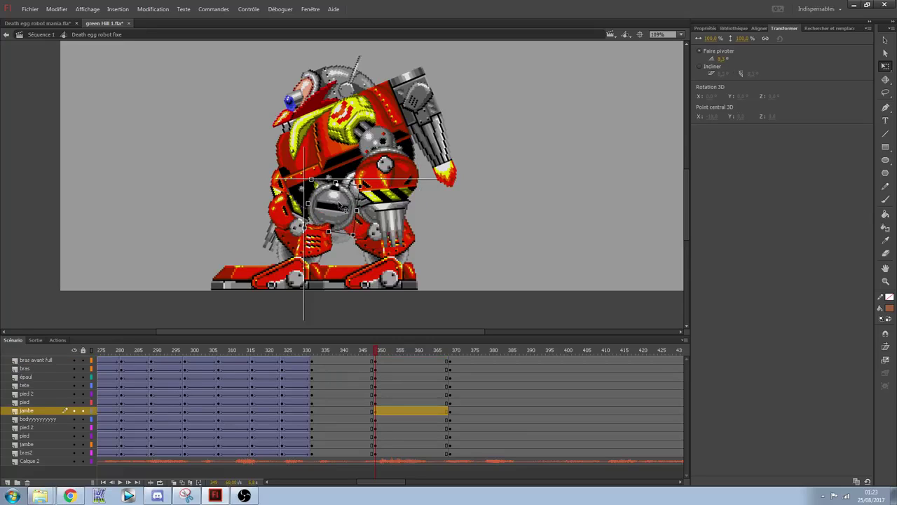
left_click_drag(449, 350, 380, 354)
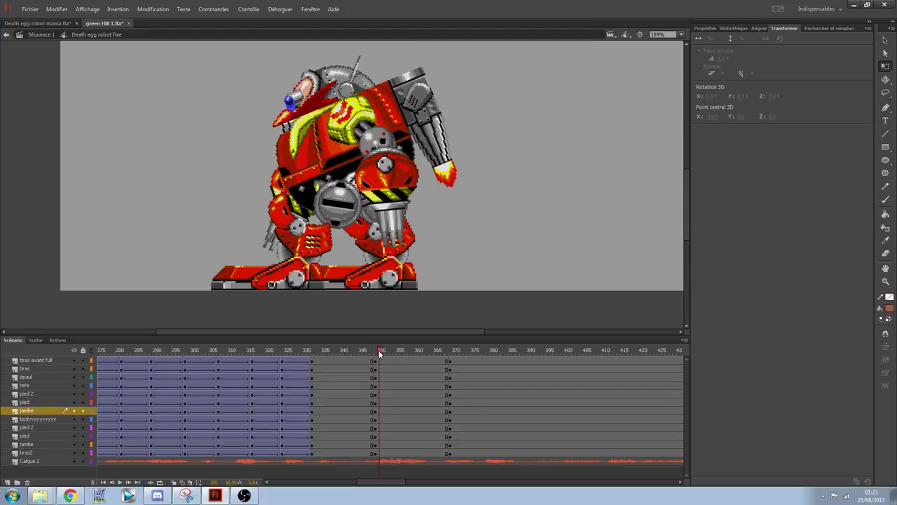
- Shift the front foot, front shin and rear arm together closer to the standing leg
left_click_drag(282, 291, 303, 245)
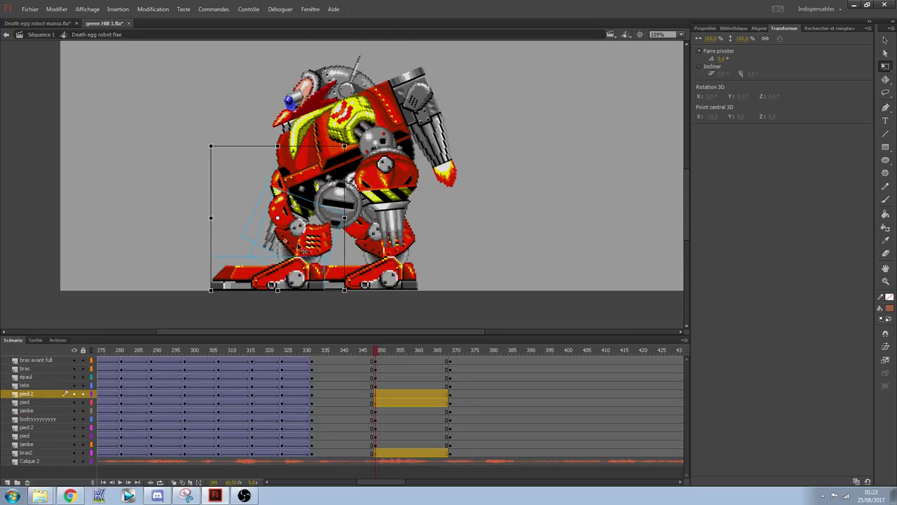
key("Right")
key("Right")
key("Right")
key("Right")
key("Right")
key("Right")
key("Right")
key("Right")
key("Right")
key("Right")
key("Right")
key("Right")
key("Right")
key("Right")
key("Right")
key("Right")
key("Right")
key("Right")
key("Right")
key("Right")
key("Right")
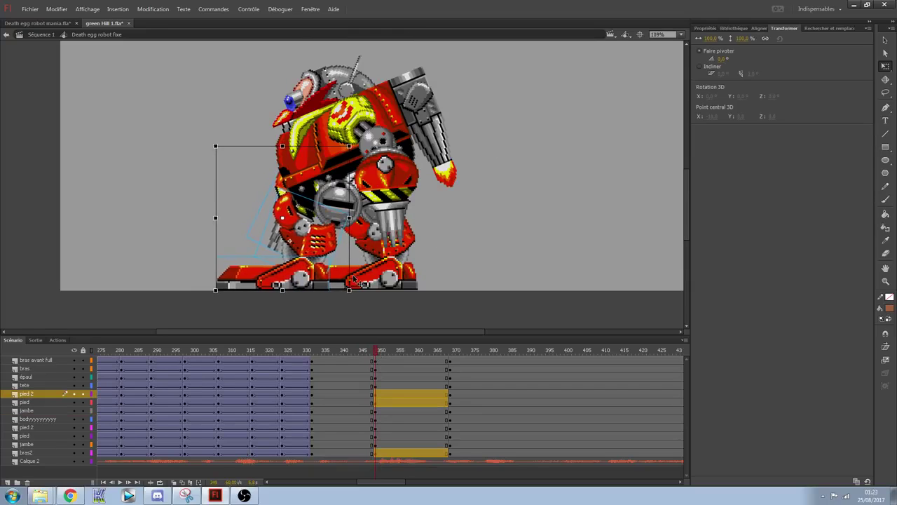
left_click_drag(343, 218, 330, 238)
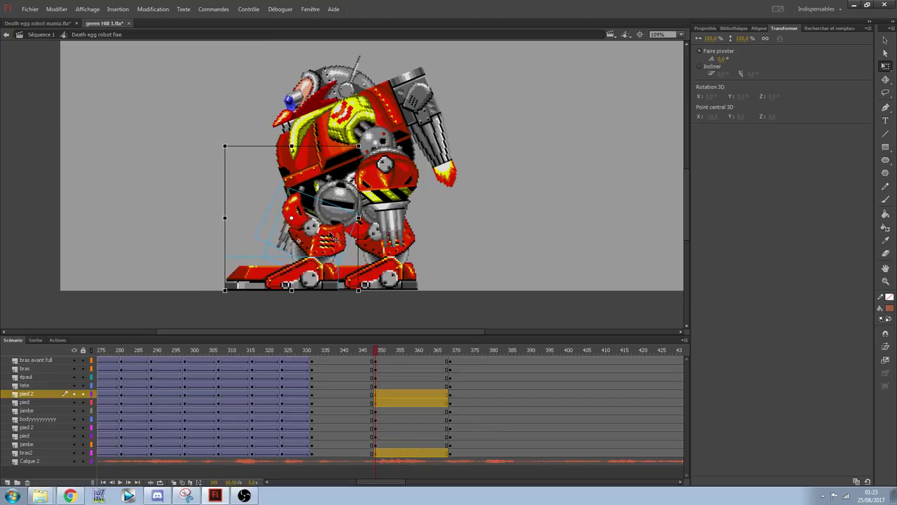
left_click(531, 258)
- Rotate the front shin slightly and move it to connect the thigh with the shifted foot
left_click(346, 258)
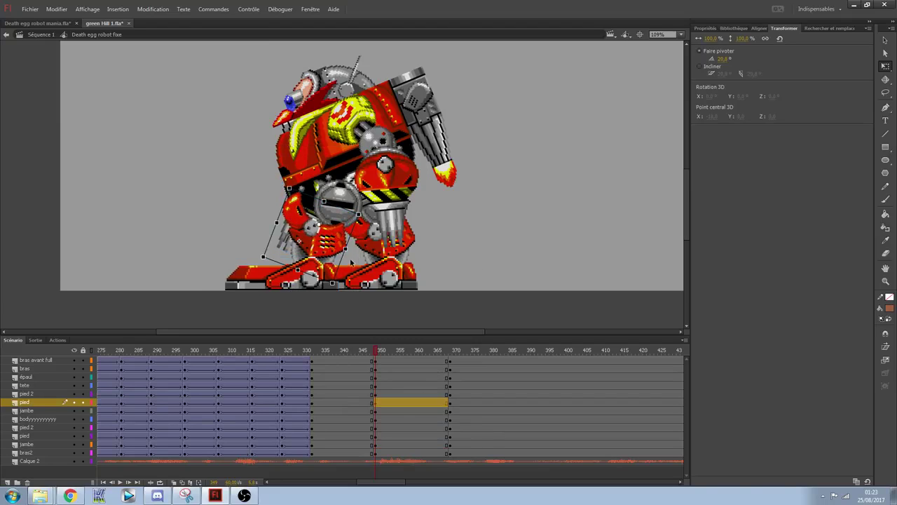
left_click_drag(341, 290, 331, 291)
left_click_drag(319, 233, 324, 233)
left_click(530, 249)
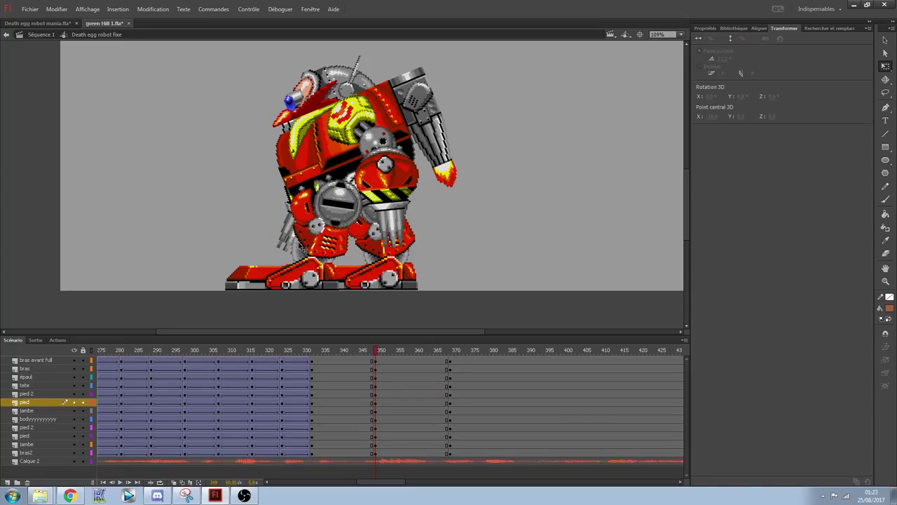
- Rotate the rear arm outward in front of the torso and reposition it at the shoulder
left_click(288, 236)
mouse_move(367, 351)
left_mouse_down()
mouse_move(353, 351)
mouse_move(375, 355)
left_mouse_up()
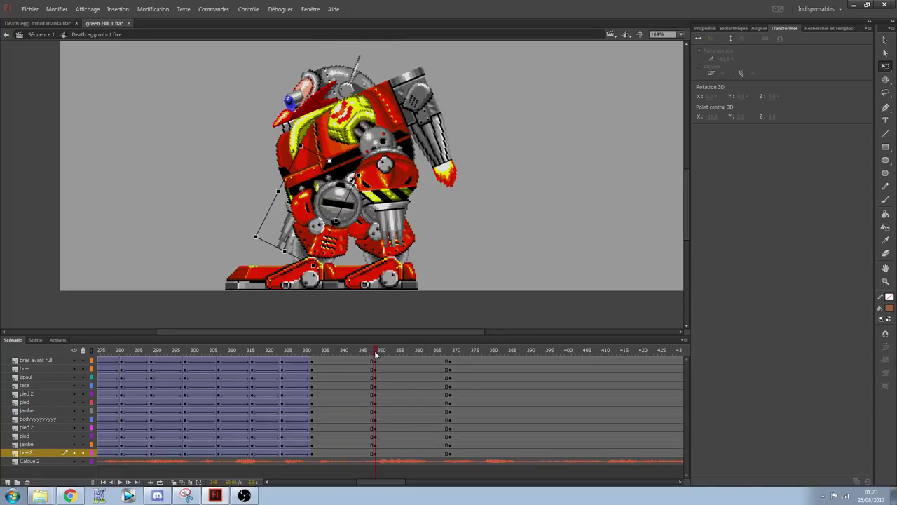
left_click(288, 239)
left_click_drag(318, 267, 267, 220)
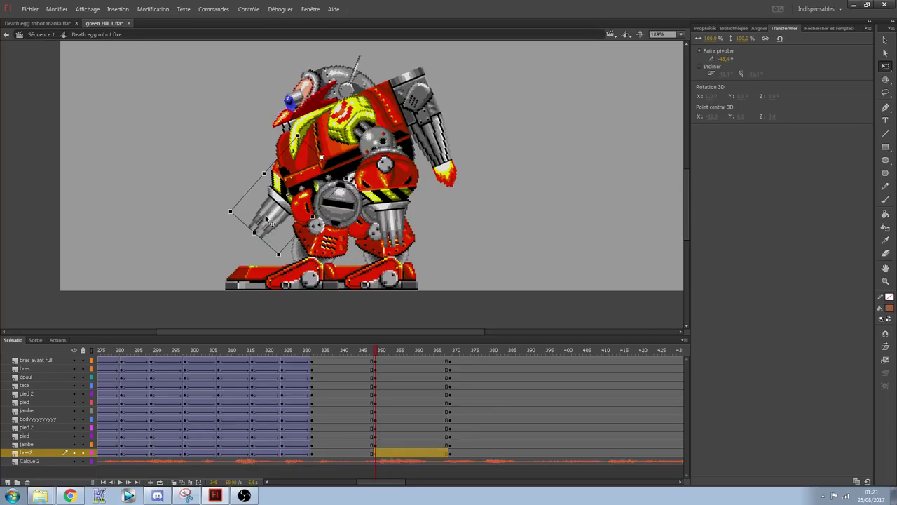
- Create classic tweens on all robot layers from the frame 332 pose to frame 349, and give them negative easing
left_click(362, 378)
right_click(356, 450)
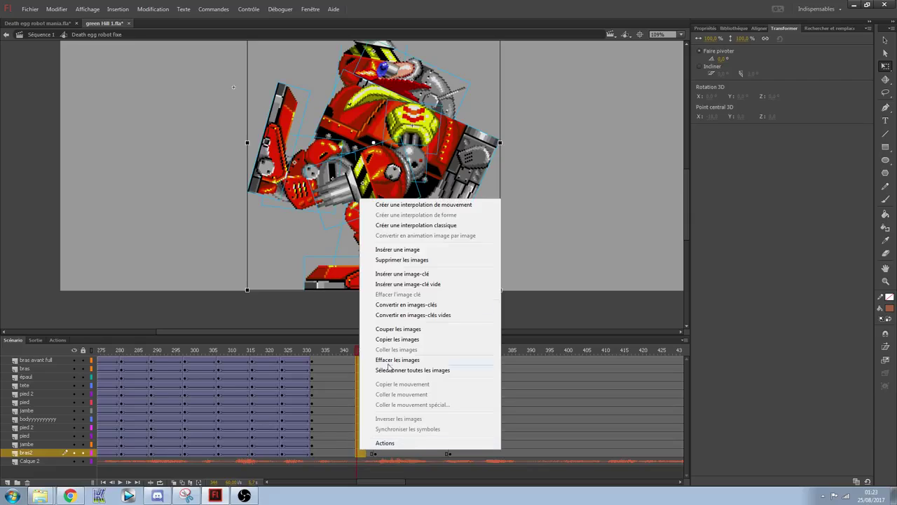
left_click(421, 225)
left_click(705, 29)
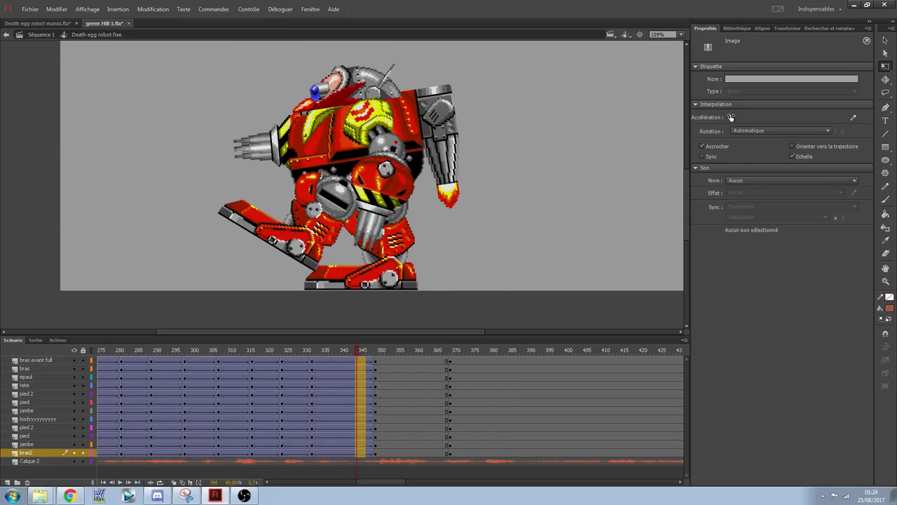
left_click_drag(731, 118, 280, 267)
- Play back the animation several times to check the timing of the foot stomp
left_click_drag(351, 352, 188, 344)
key("Return")
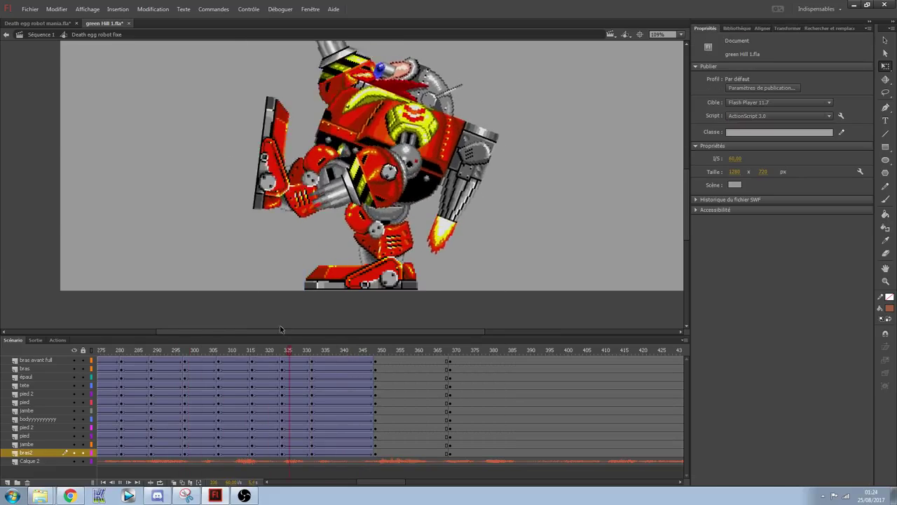
key("Return")
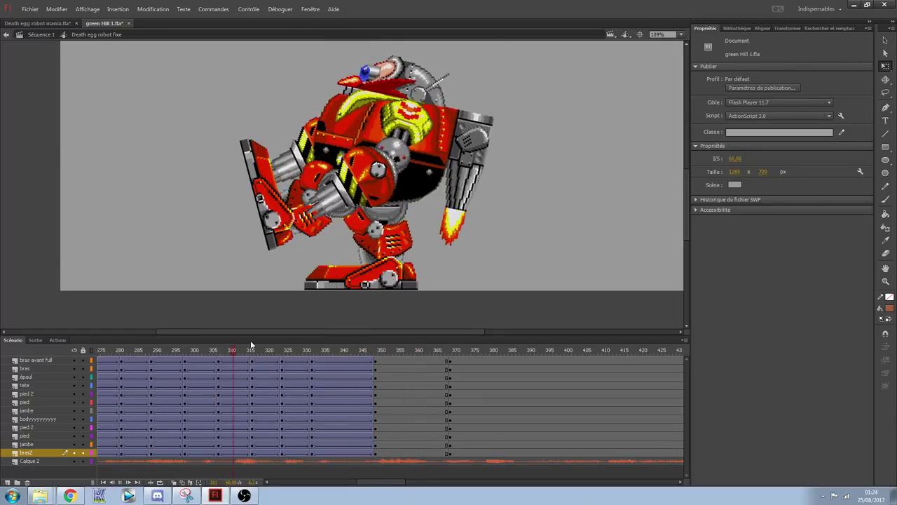
left_click_drag(359, 355, 128, 355)
key("Return")
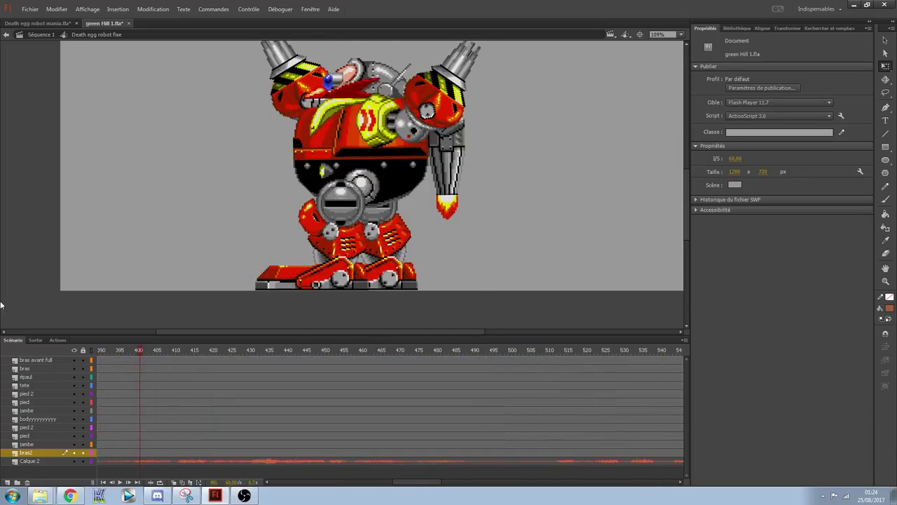
left_click_drag(146, 353, 70, 355)
key("Return")
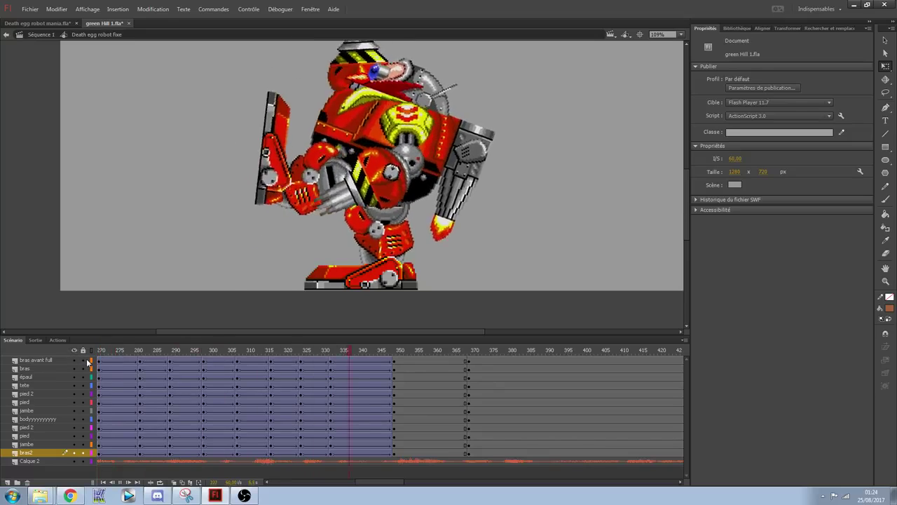
left_click_drag(317, 354, 105, 353)
key("Return")
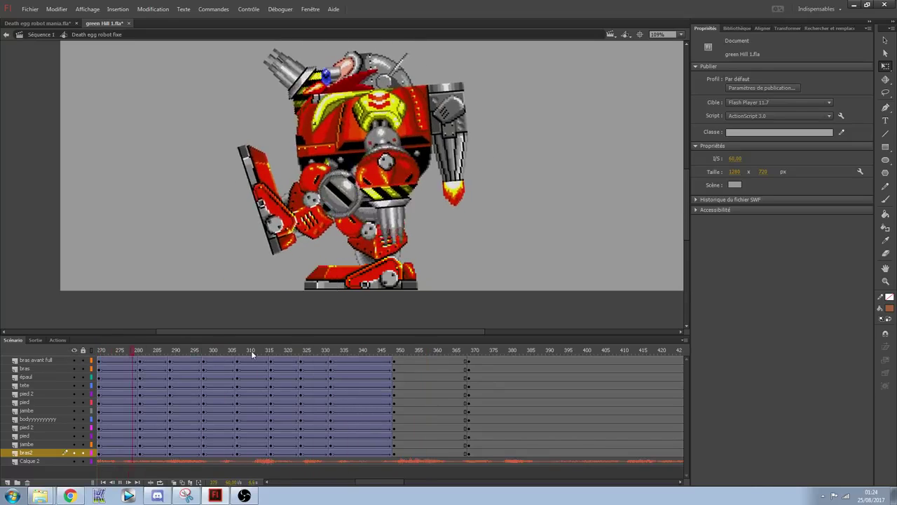
- Insert keyframes at frame 358 on all robot layers, between the stomp pose and the arms-raised pose
left_click_drag(421, 358, 395, 358)
left_click_drag(452, 359, 413, 362)
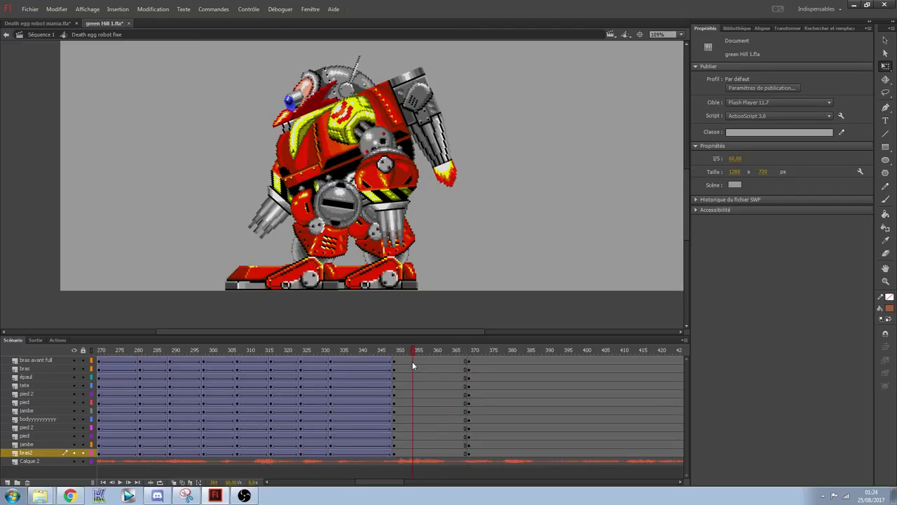
left_click_drag(468, 366, 401, 368)
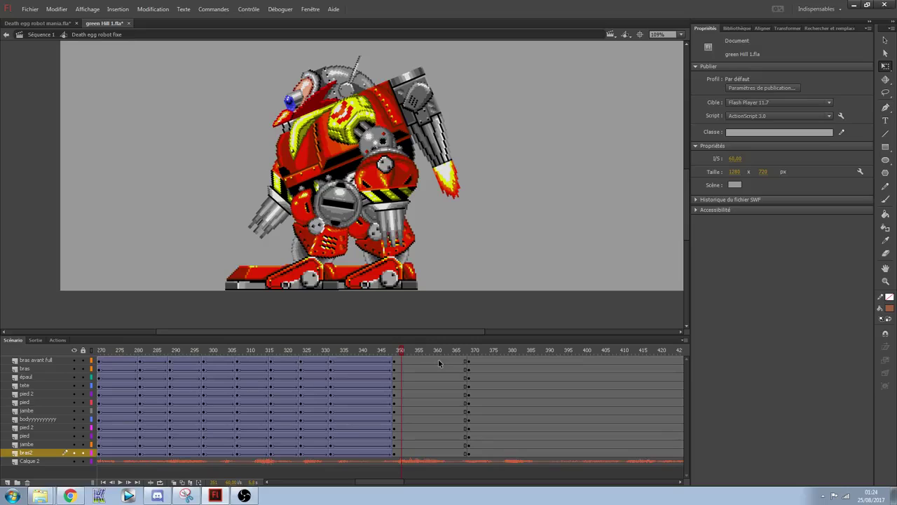
left_click_drag(428, 361, 429, 377)
key("F6")
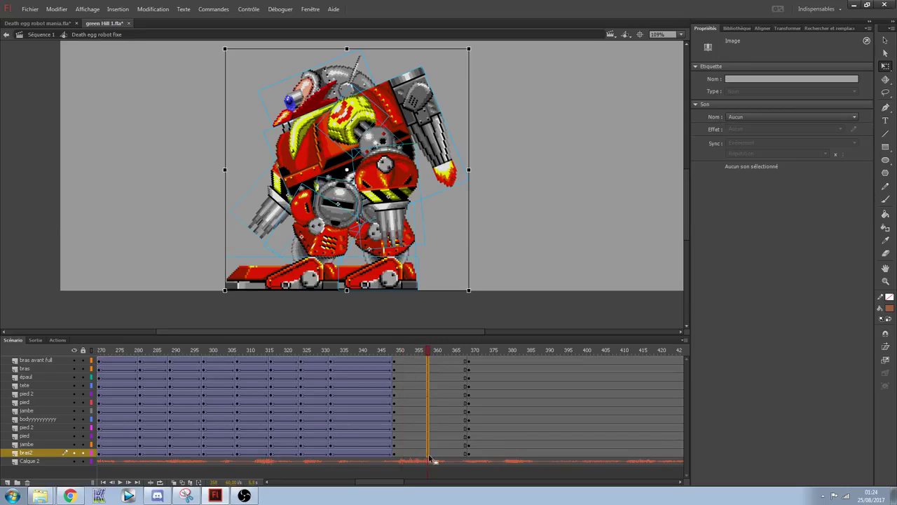
- At frame 358, nudge the robot's upper body and its front foot and shin slightly backward
left_click(550, 239)
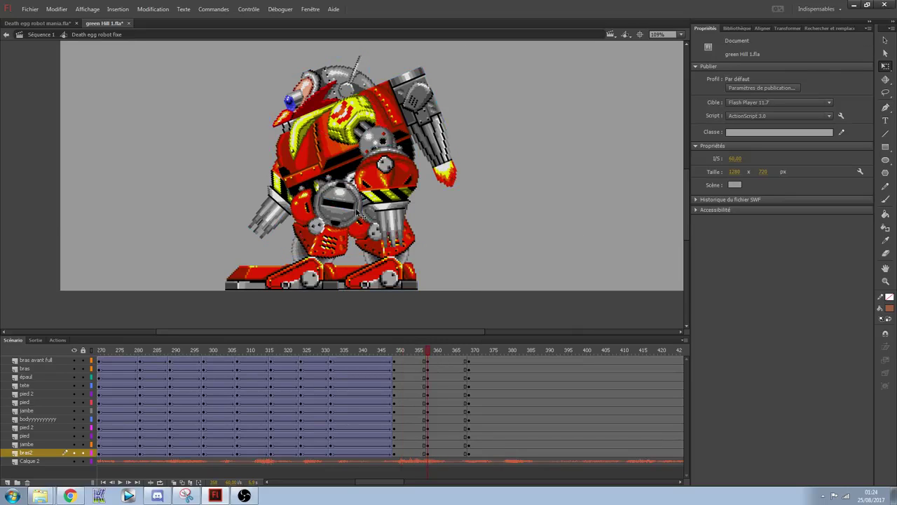
left_click_drag(265, 82, 449, 179)
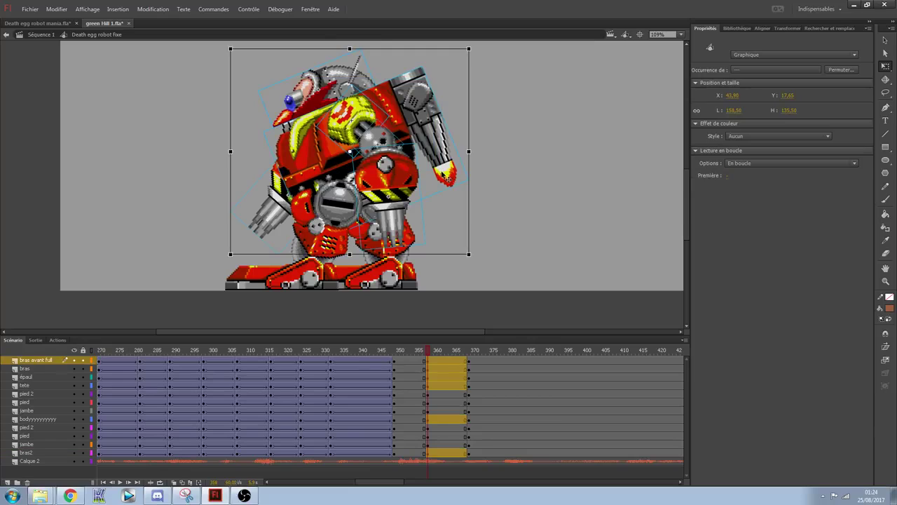
left_click(293, 288)
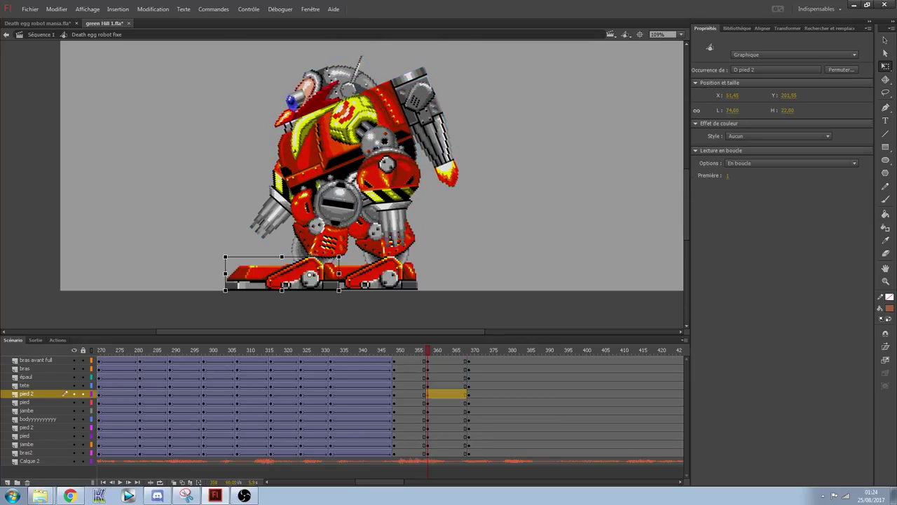
left_click(326, 246)
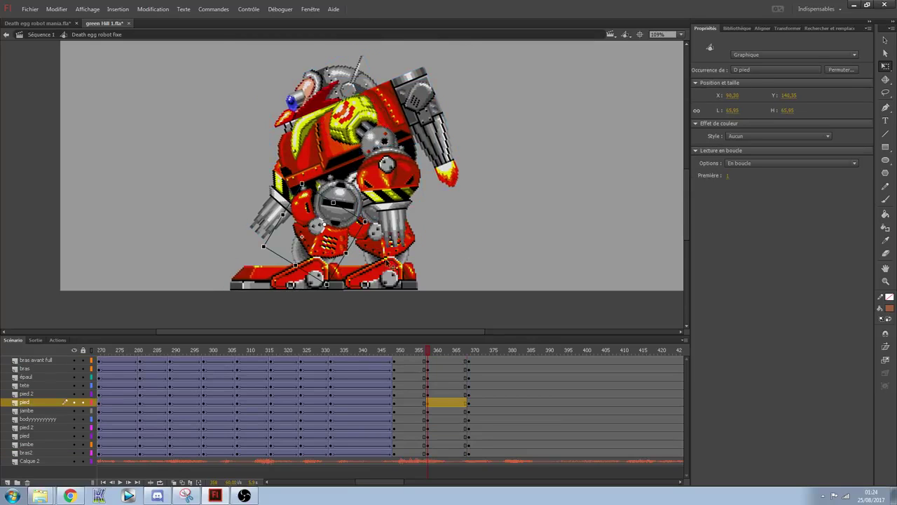
left_click_drag(429, 350, 411, 454)
key("F6")
left_click_drag(209, 72, 484, 188)
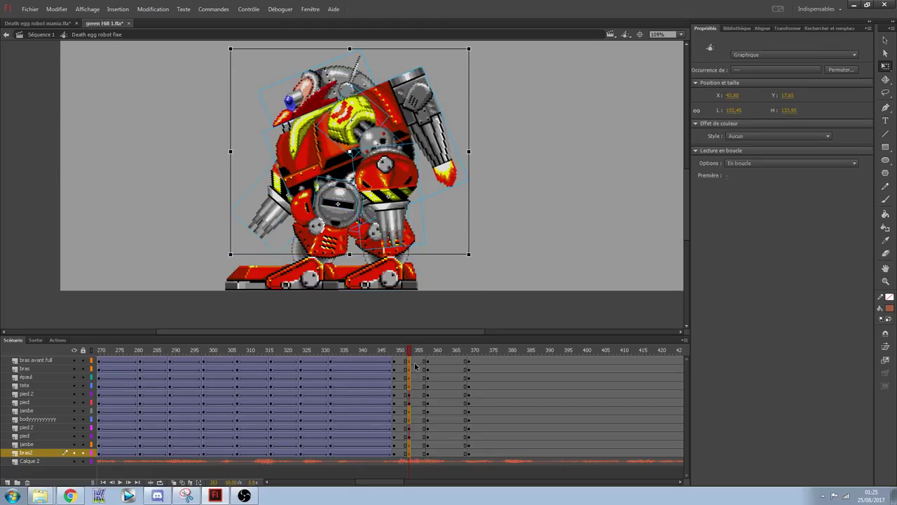
key("ctrl+z")
key("ctrl+z")
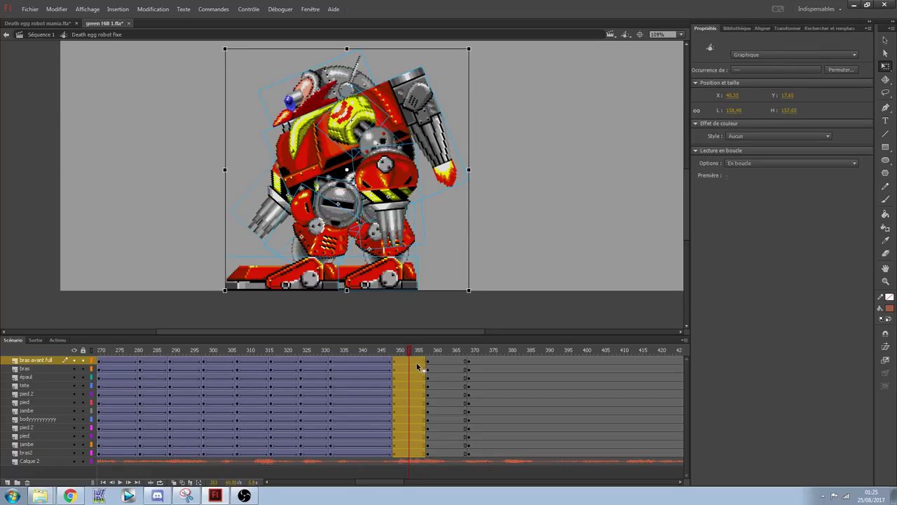
- Create classic tweens on all robot layers between frames 349 and 358, and play them back
right_click(418, 364)
left_click(474, 140)
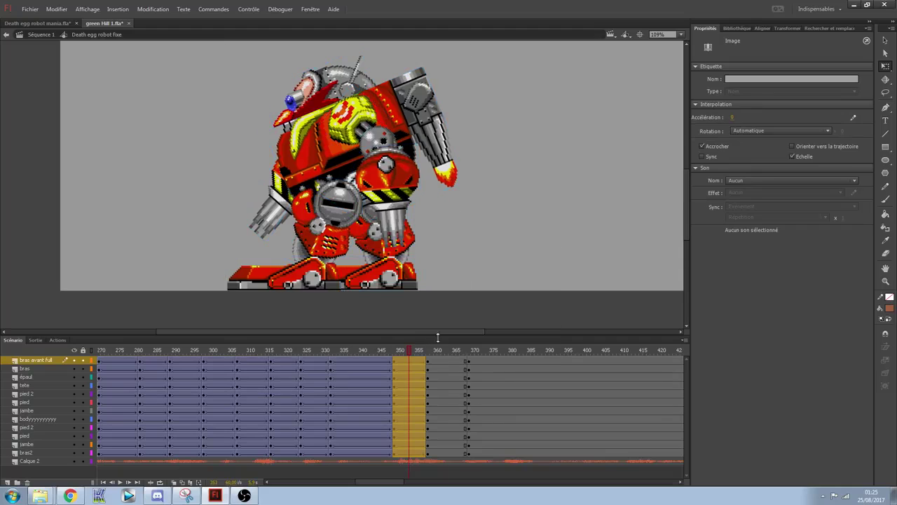
key("Return")
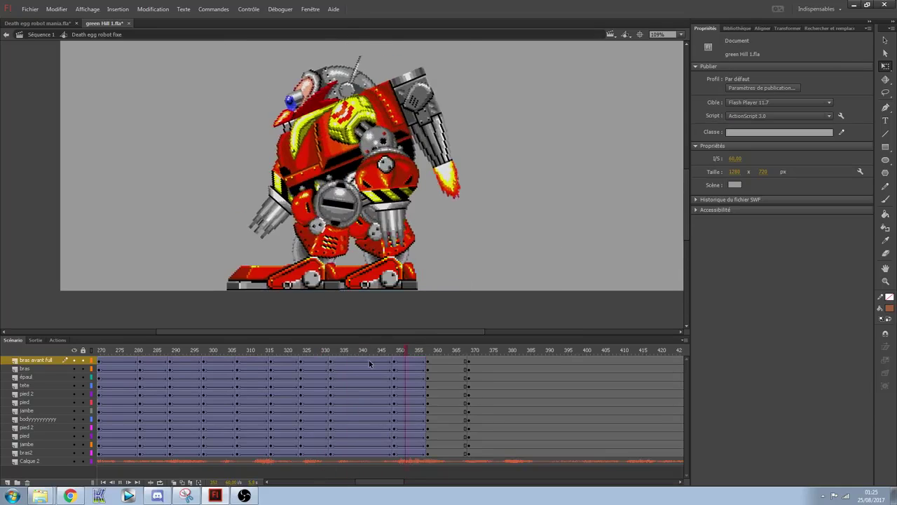
- Insert keyframes at frame 353 on all robot layers and lower the upper body and front shin slightly
left_click(411, 364)
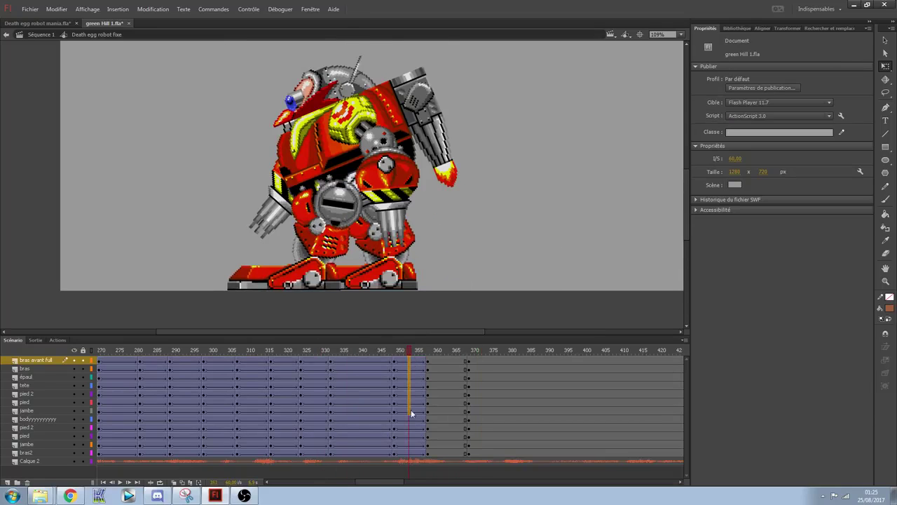
left_click(411, 453)
left_click_drag(192, 82, 487, 185)
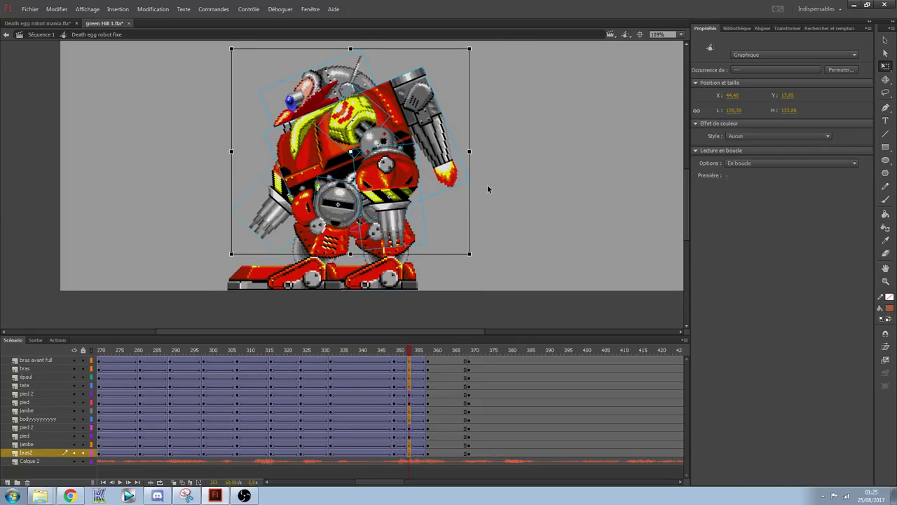
left_click(335, 242)
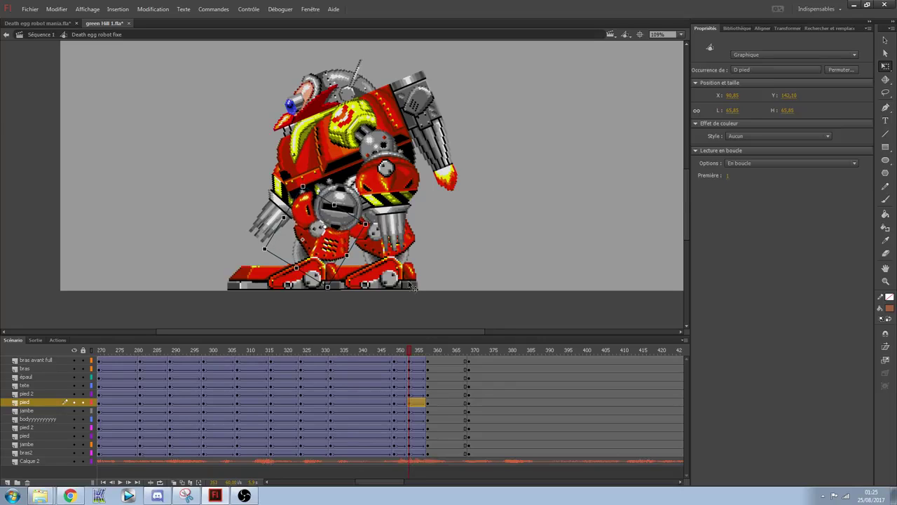
left_click_drag(422, 353, 297, 353)
key("Return")
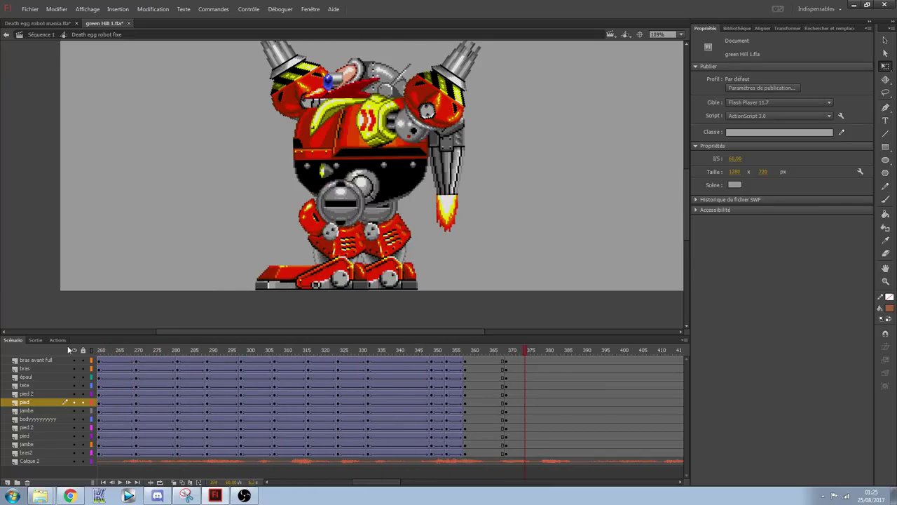
- Lower the upper body further at frame 353 and refit the front shin between knee and foot
left_click(446, 357)
left_click_drag(203, 52, 480, 190)
left_click_drag(306, 181, 307, 183)
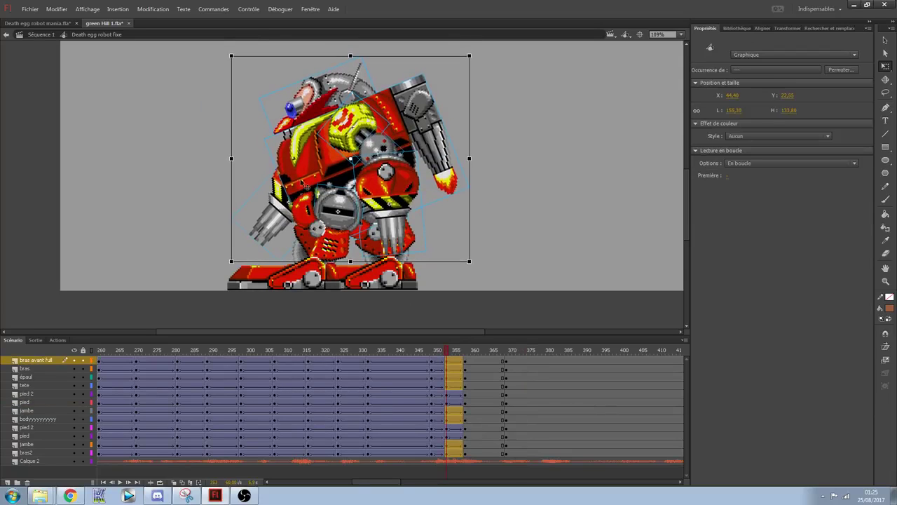
left_click(343, 251)
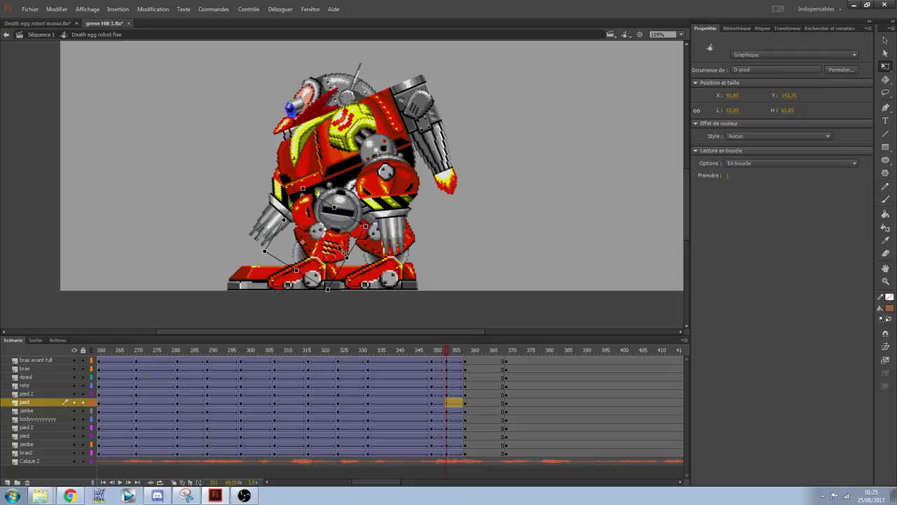
left_click_drag(341, 248, 343, 248)
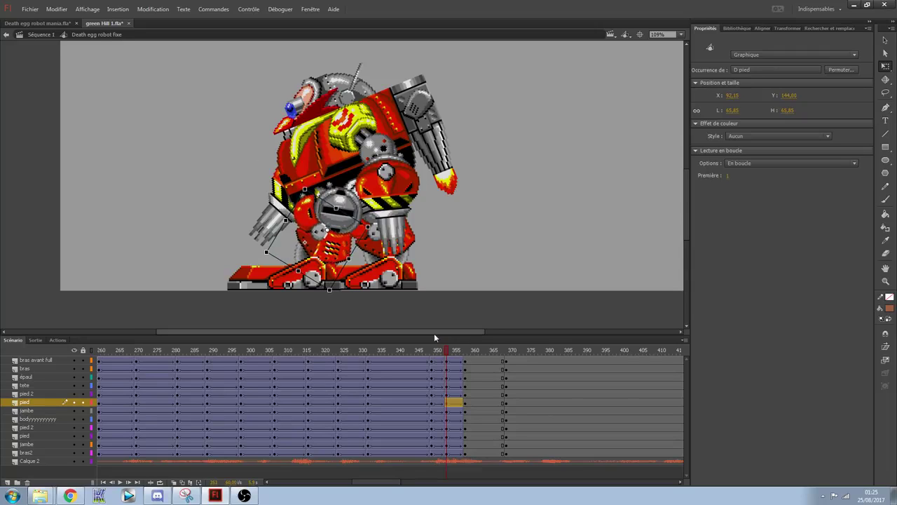
key("Return")
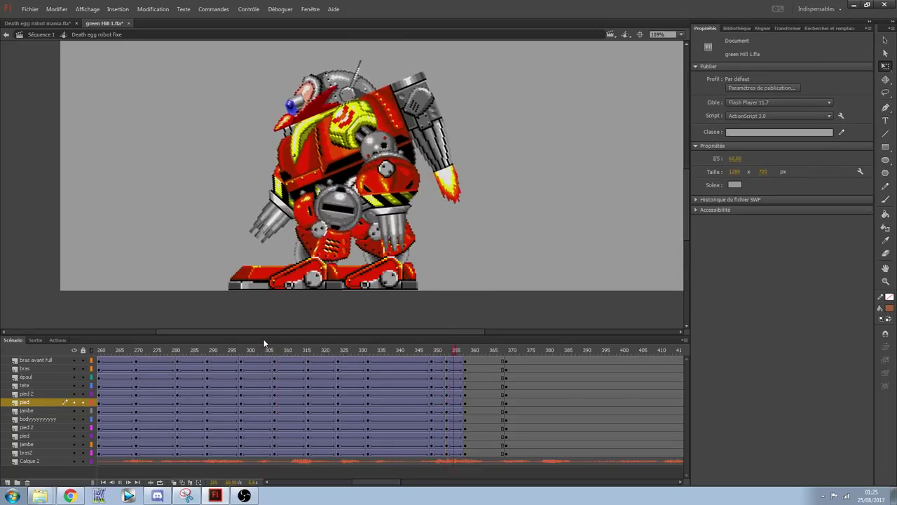
- Lengthen the settling motion by inserting one frame before the frame 353 keyframes and two before the next keyframes
left_click_drag(439, 361, 441, 453)
key("F5")
key("Return")
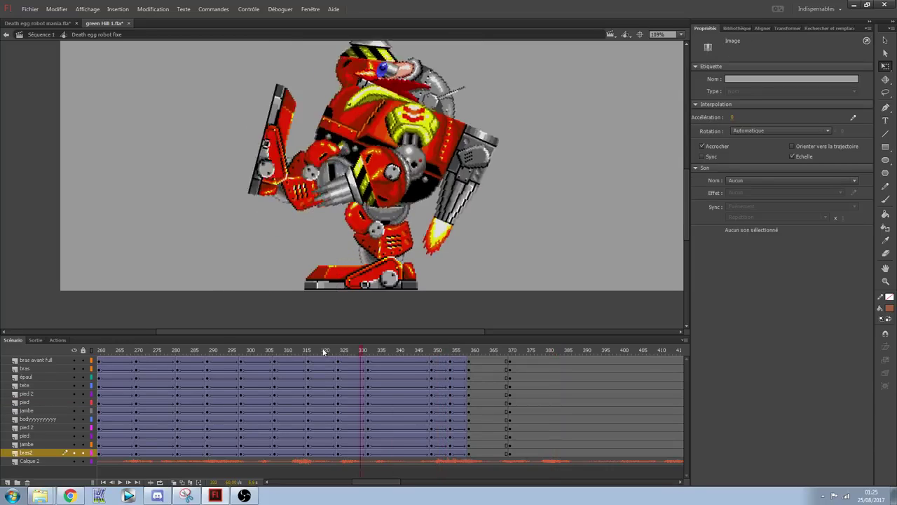
left_click(462, 363)
key("F5")
key("F5")
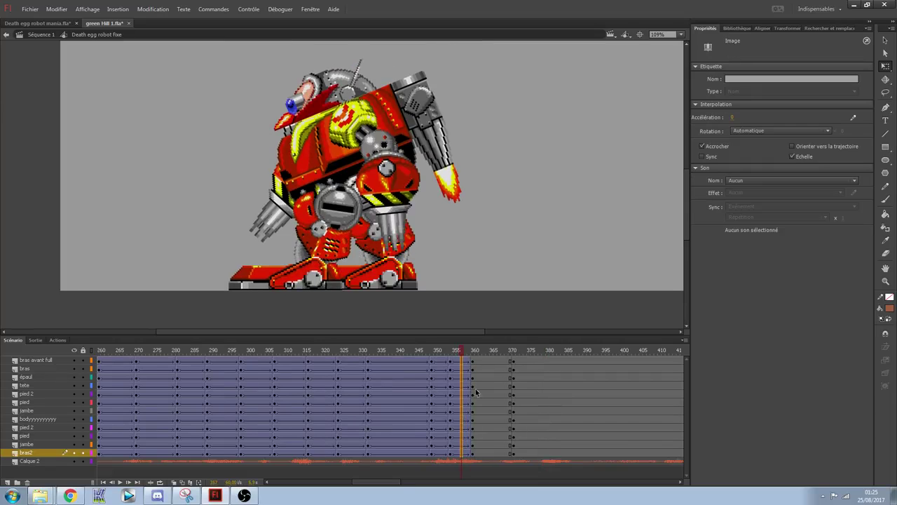
left_click(263, 346)
key("Return")
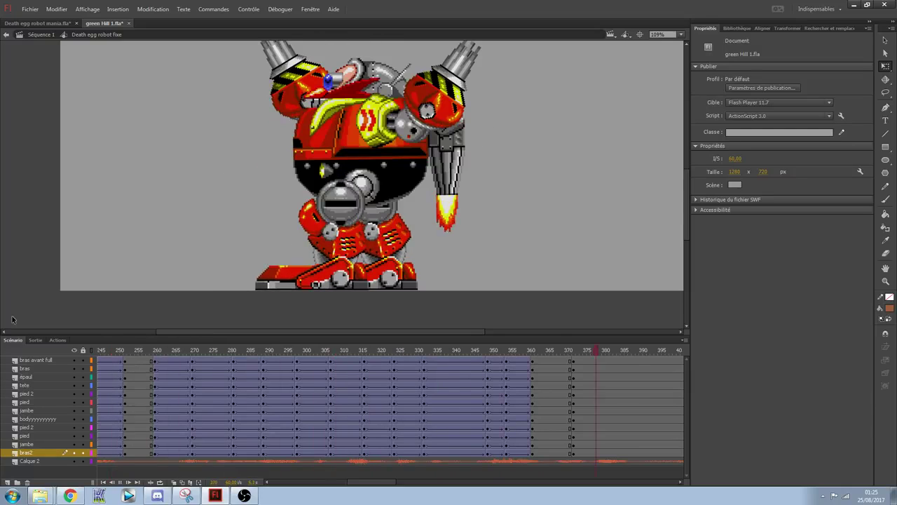
- Insert keyframes at frame 367 on all robot layers and move the arms-raised keyframes to frame 379
left_click_drag(555, 363, 554, 451)
key("F6")
left_click_drag(574, 362, 576, 454)
left_click_drag(576, 454, 600, 447)
- Create classic tweens on all robot layers from frame 367 to the arms-raised pose at frame 379
left_click_drag(576, 363, 576, 454)
right_click(576, 454)
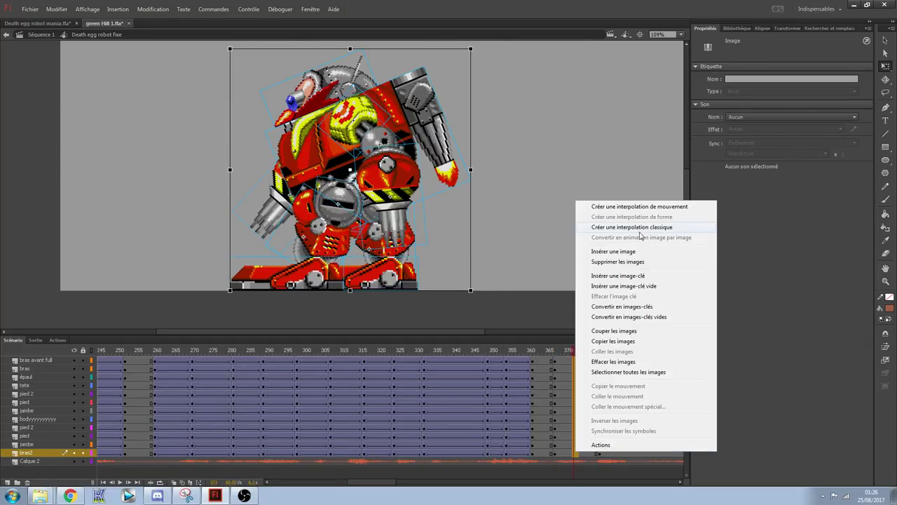
left_click(604, 229)
key("Return")
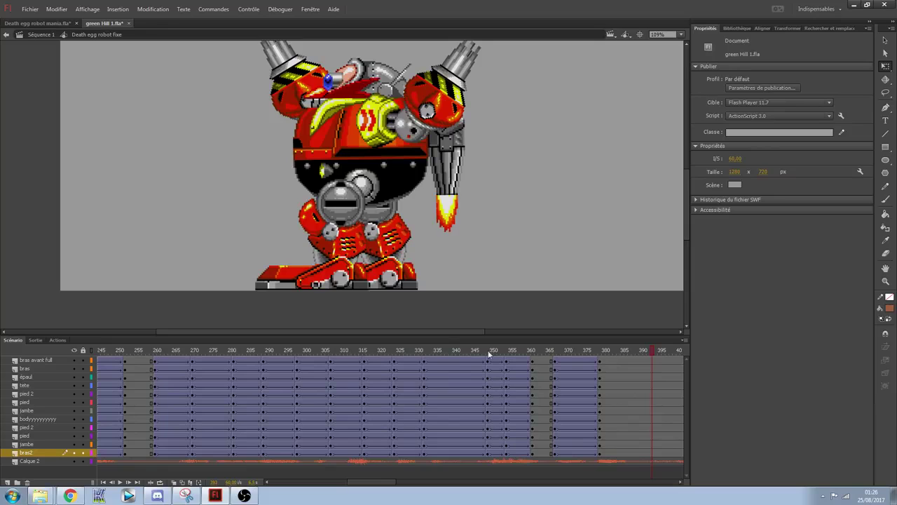
- Insert a keyframe at frame 362 on the front foot's layer, pied 2, and check the foot's motion
left_click(587, 360)
left_click_drag(587, 360, 534, 366)
left_click(313, 282)
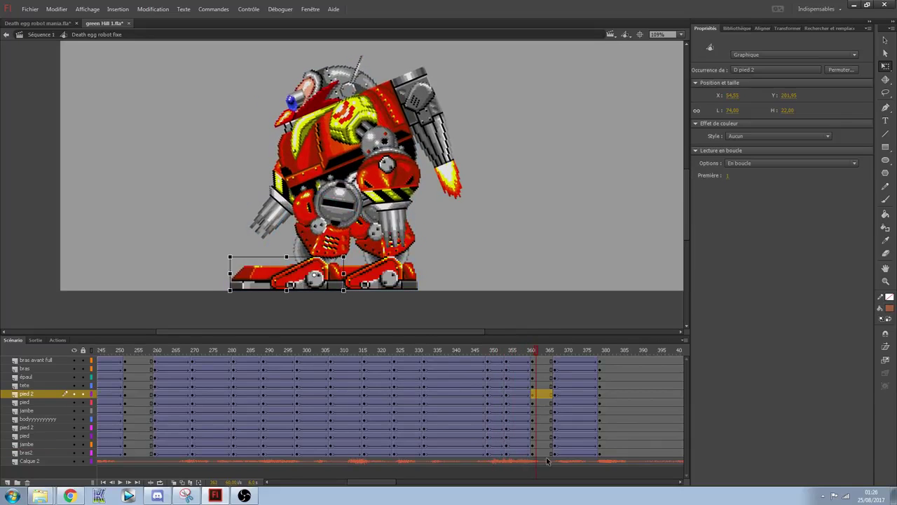
left_click(540, 396)
left_click(553, 396)
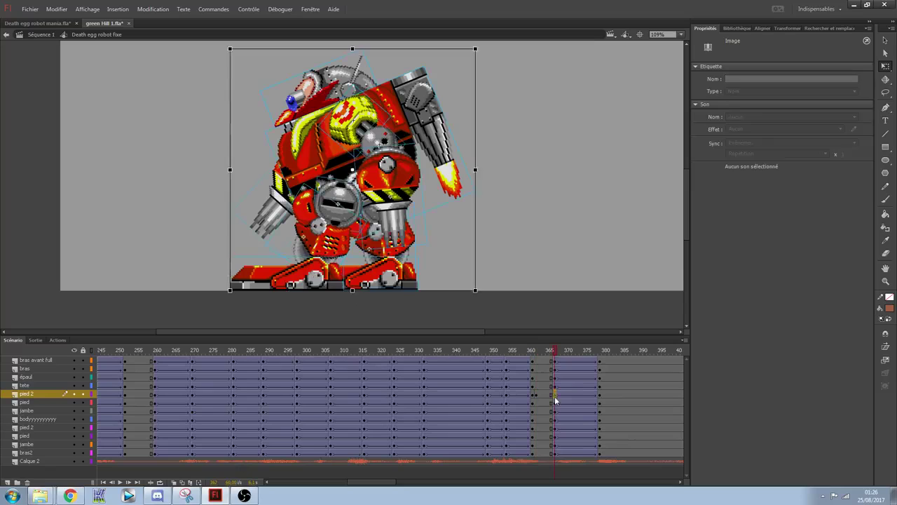
left_click(599, 395)
key("Return")
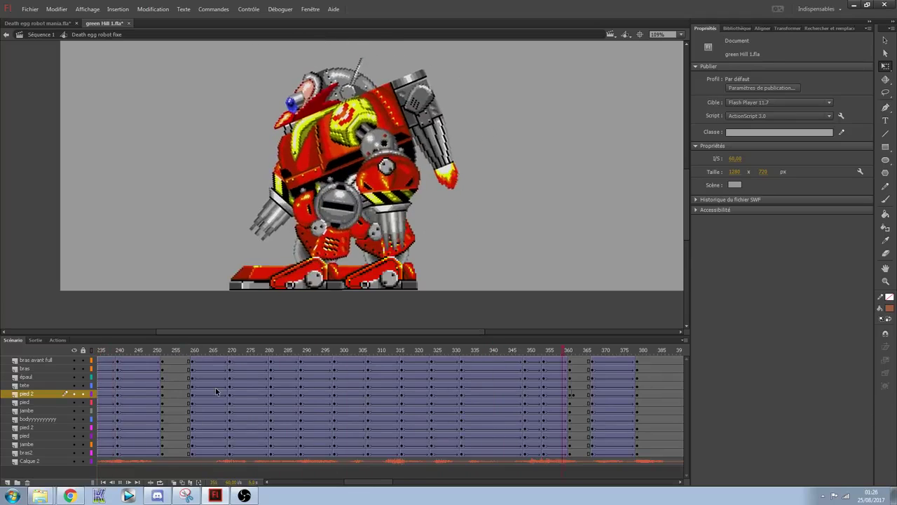
key("Return")
- Set the easing of the tweens between frames 367 and 379 to -100 on all robot layers
left_click_drag(137, 351, 295, 365)
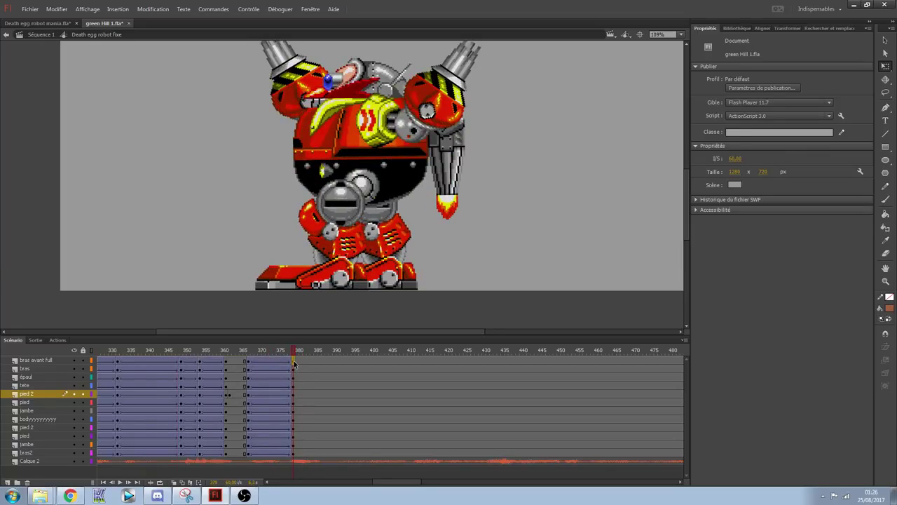
left_click(294, 361)
left_click_drag(276, 361, 260, 449)
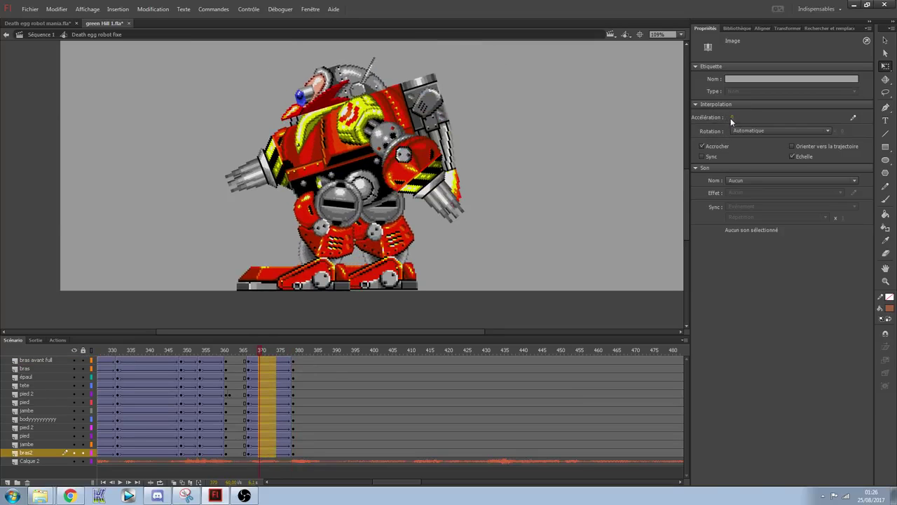
left_click_drag(490, 146, 485, 147)
key("Return")
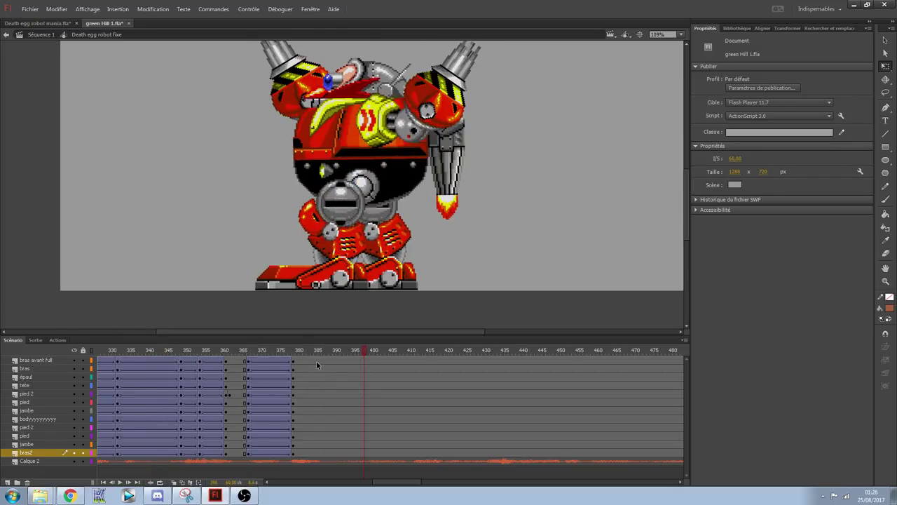
- Extend the arm-raising tweens by inserting keyframes at frame 386 on all robot layers and clearing those at frame 379
left_click_drag(233, 352, 322, 431)
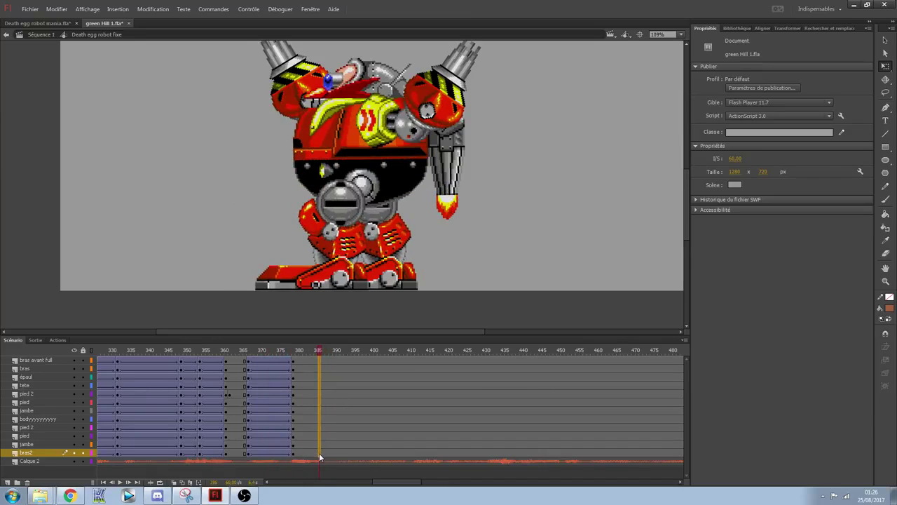
key("F6")
left_click_drag(302, 361, 294, 454)
right_click(294, 450)
left_click(344, 304)
right_click(296, 380)
left_click(344, 224)
left_click_drag(301, 352, 230, 354)
key("Return")
key("Return")
- Reposition the front foot's transformation point at frame 367 onto its ankle disc, matching the pivot placement at frame 386
mouse_move(310, 353)
left_mouse_down()
mouse_move(244, 354)
mouse_move(324, 362)
mouse_move(306, 355)
mouse_move(319, 355)
left_mouse_up()
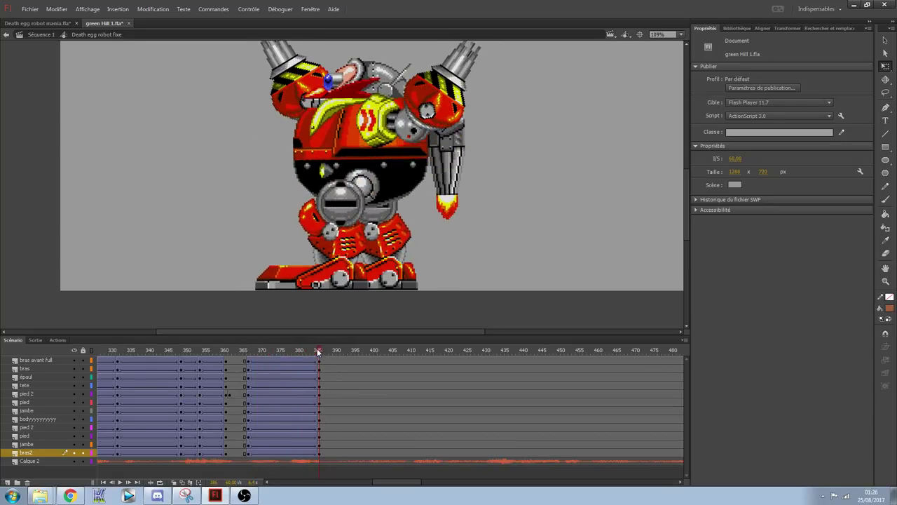
left_click(324, 283)
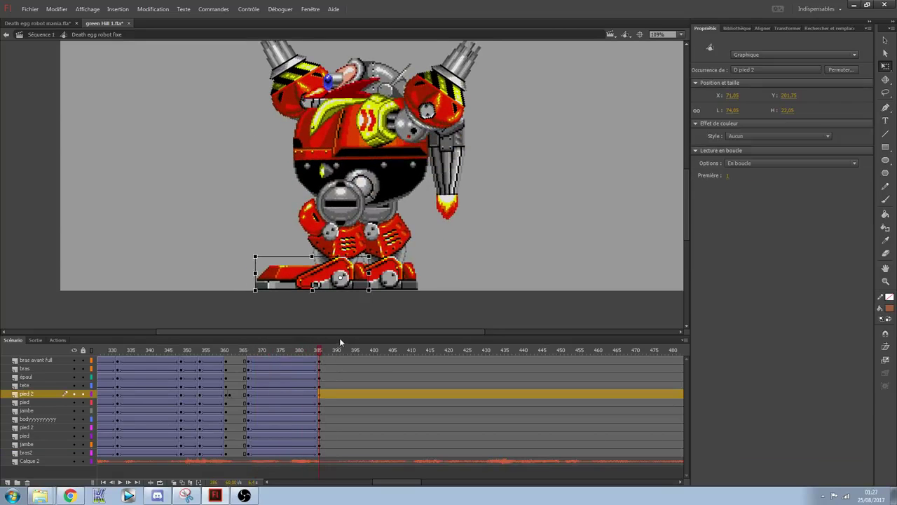
left_click(248, 396)
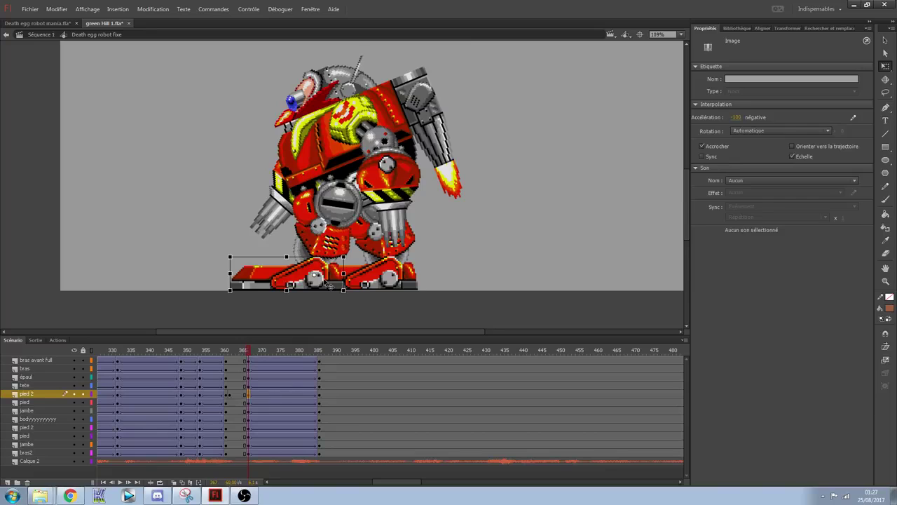
left_click_drag(264, 234, 355, 308)
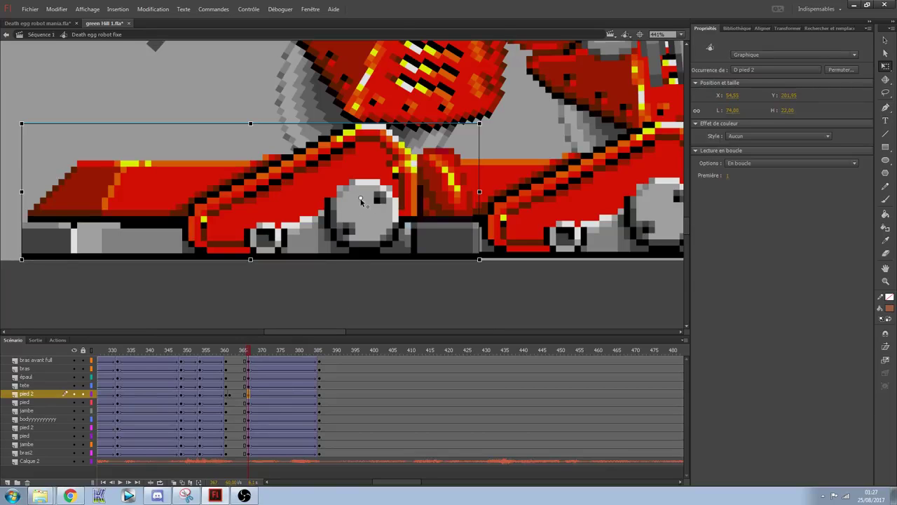
mouse_move(252, 350)
left_mouse_down()
mouse_move(322, 351)
mouse_move(250, 359)
left_mouse_up()
left_click(381, 246)
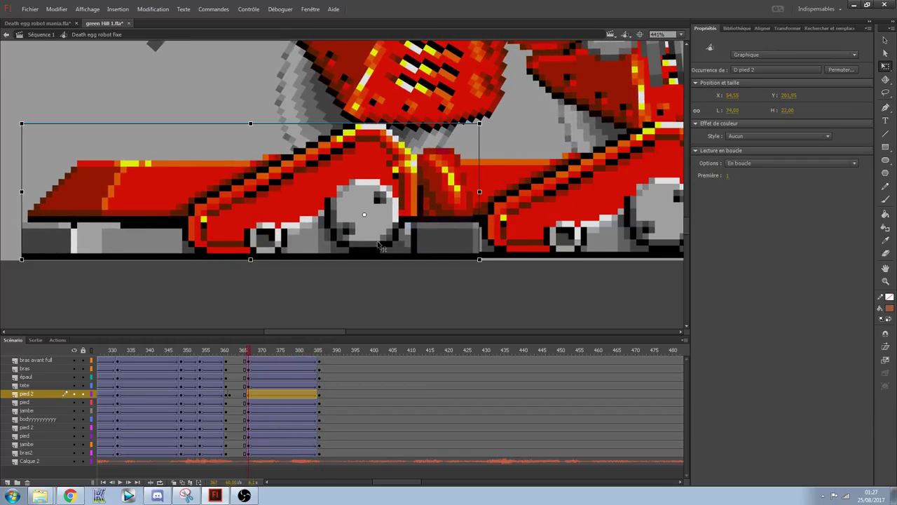
left_click(320, 396)
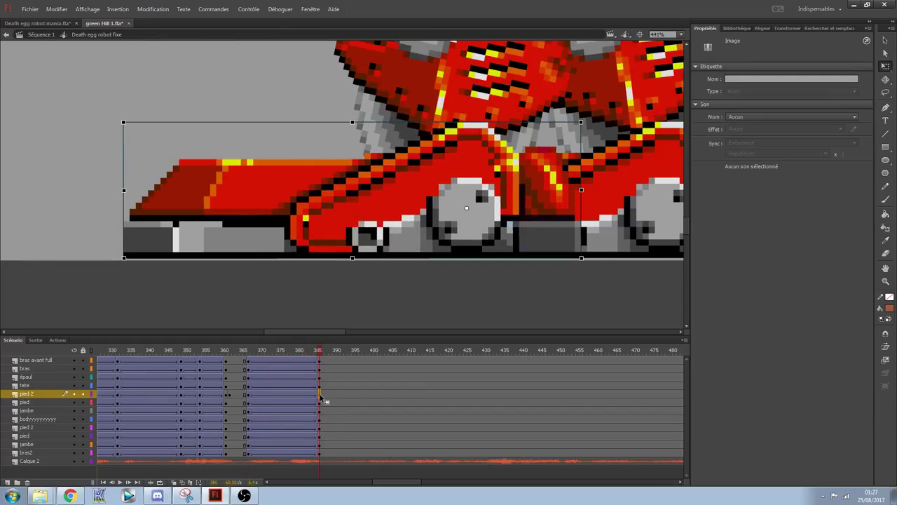
left_click(249, 397)
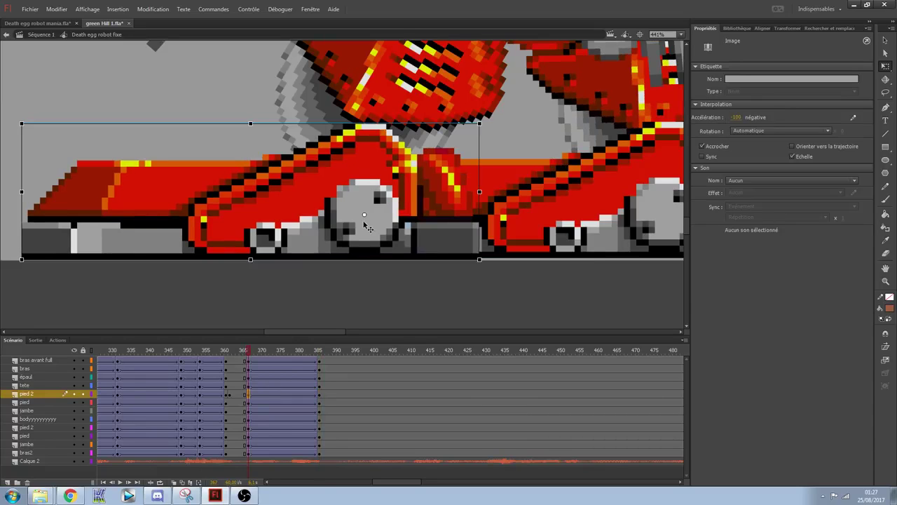
left_click(365, 211)
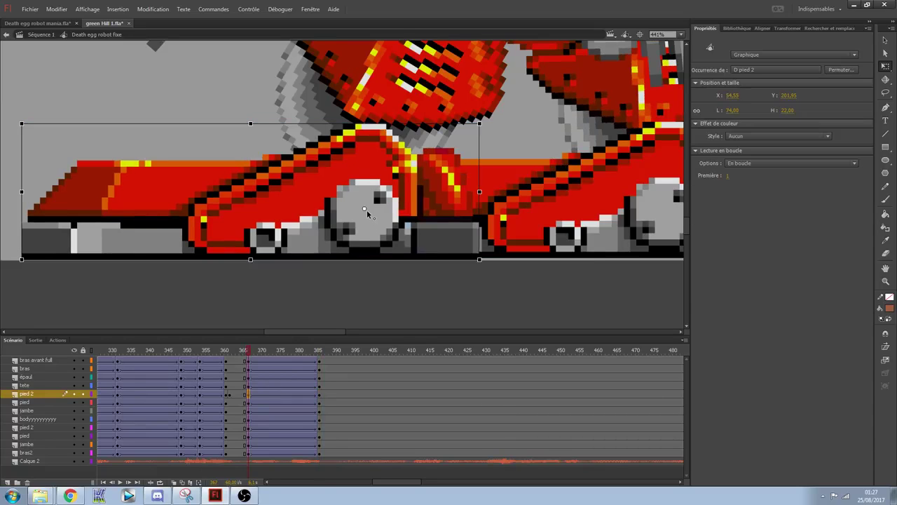
- Play back the stomp, recoil and arm raise to examine the front foot up close and the whole robot
left_click_drag(256, 352, 188, 352)
key("Return")
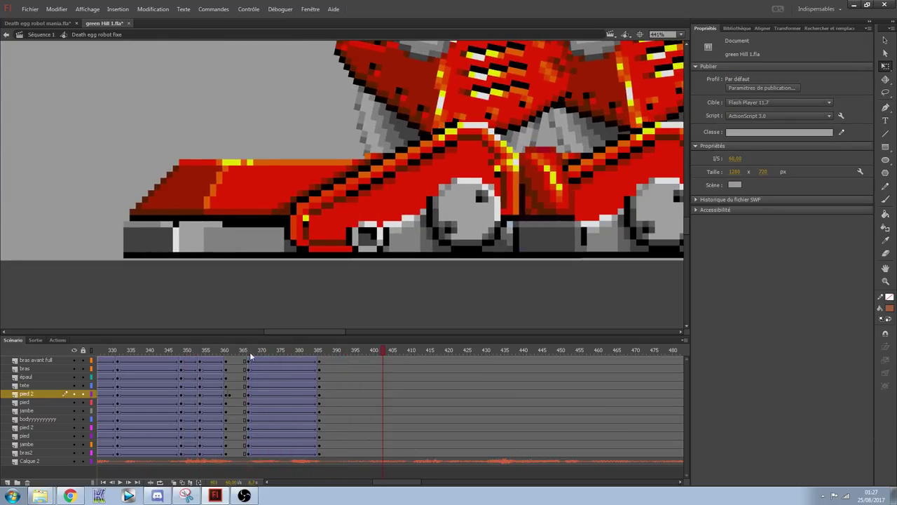
key("ctrl+minus")
key("ctrl+minus")
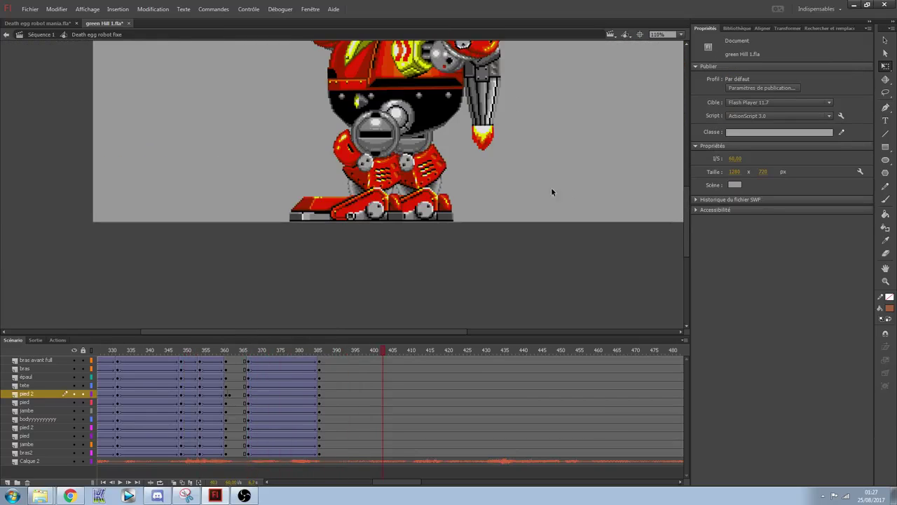
left_click_drag(546, 185, 520, 280)
left_click_drag(393, 353, 176, 349)
key("Return")
key("Return")
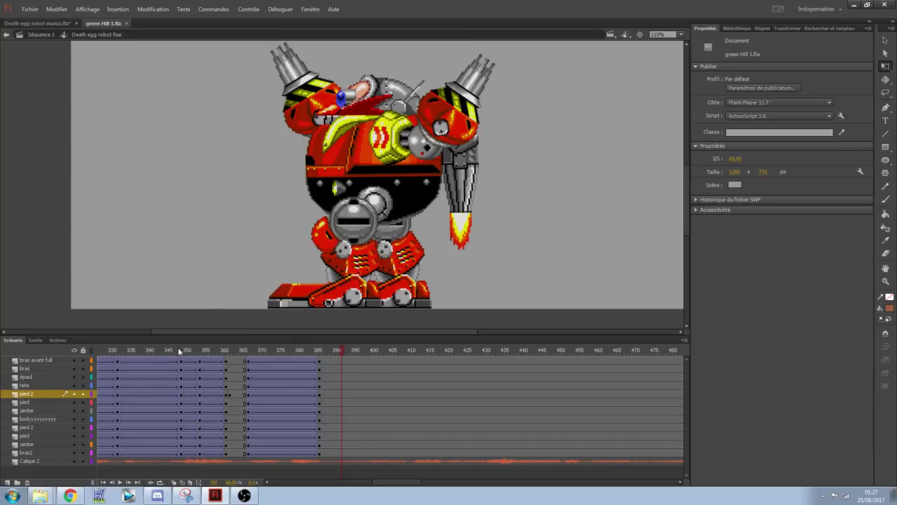
- Insert keyframes at frames 401 and 392 on all robot layers
left_click(376, 452)
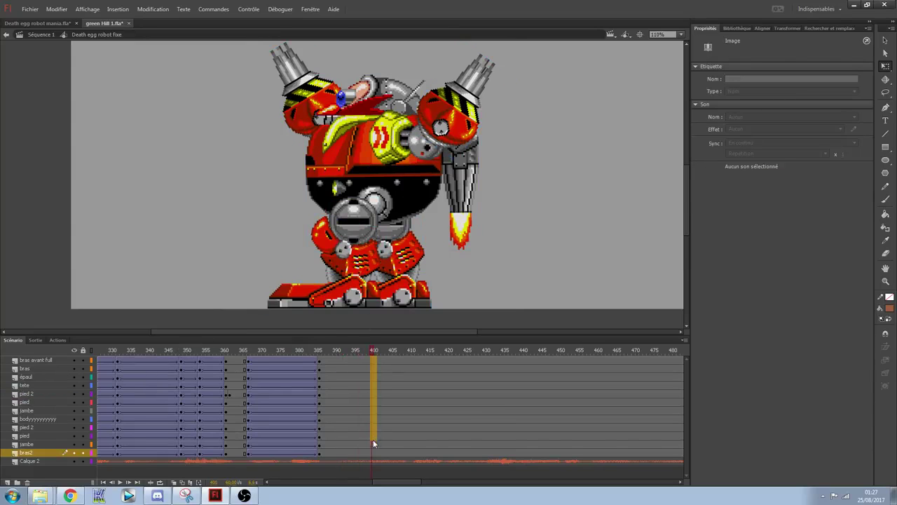
key("F6")
left_click(351, 369)
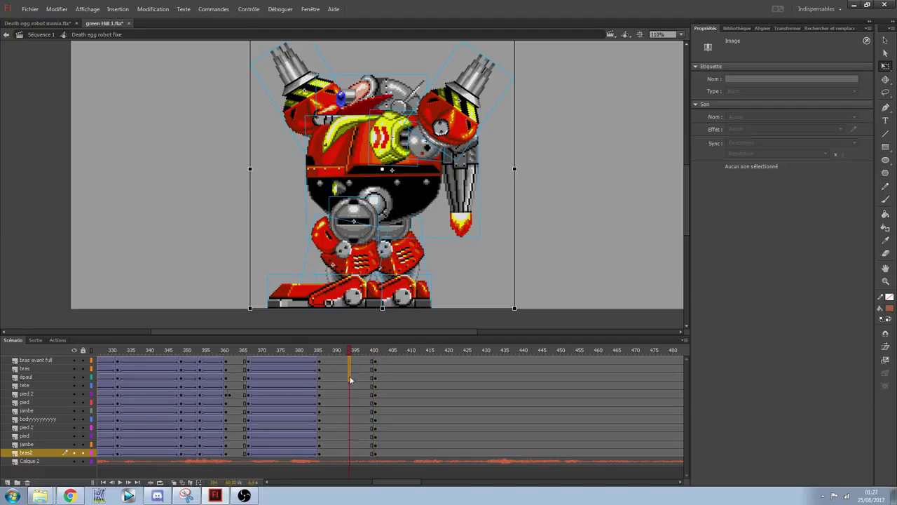
left_click_drag(352, 437, 345, 402)
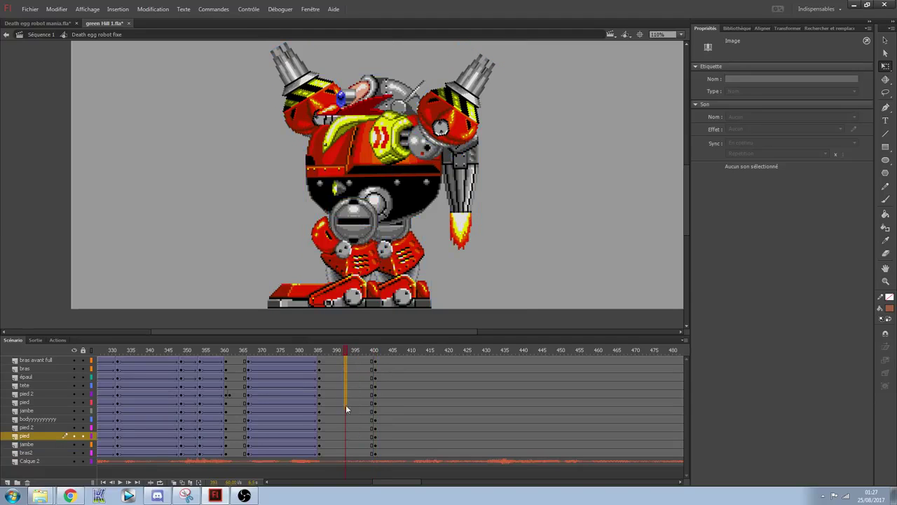
left_click_drag(347, 444, 348, 452)
left_click_drag(343, 361, 342, 377)
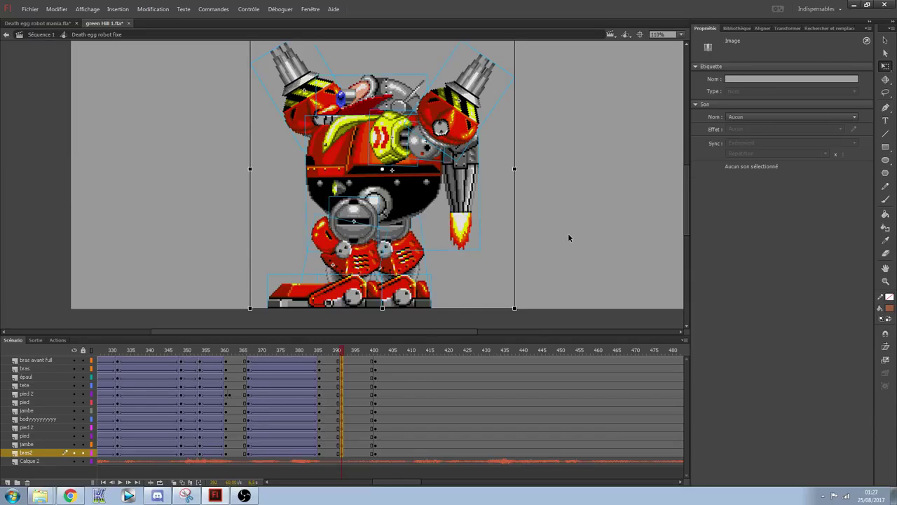
left_click(551, 210)
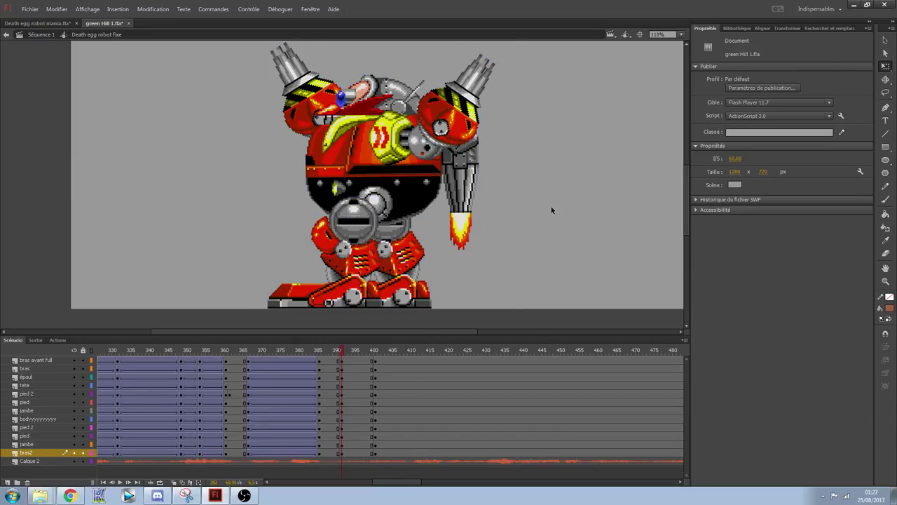
- Rotate the rear and front forearms at frame 392 so that both raised arms point more upright
left_click(315, 96)
left_click_drag(366, 126, 360, 138)
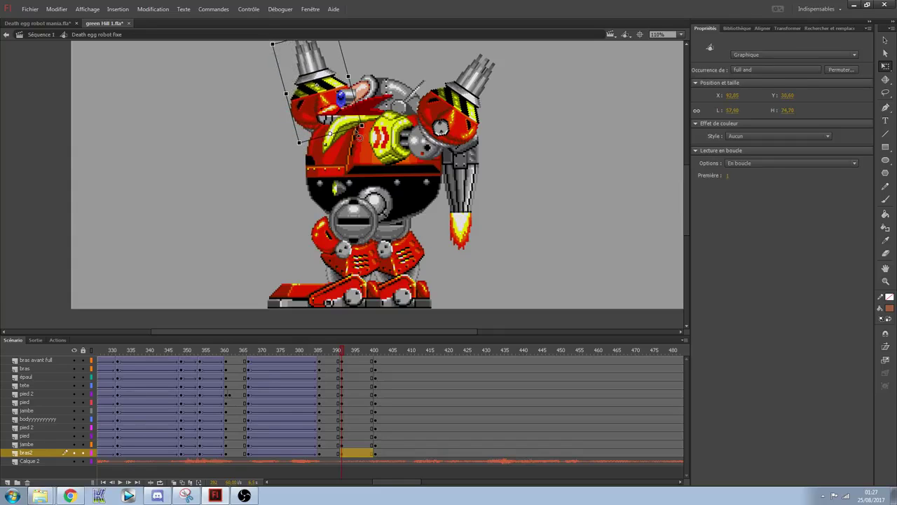
left_click(457, 120)
left_click_drag(522, 82, 475, 67)
- Rotate the front upper arm at frame 392 and refit it between the shoulder and the raised forearm
left_click(426, 148)
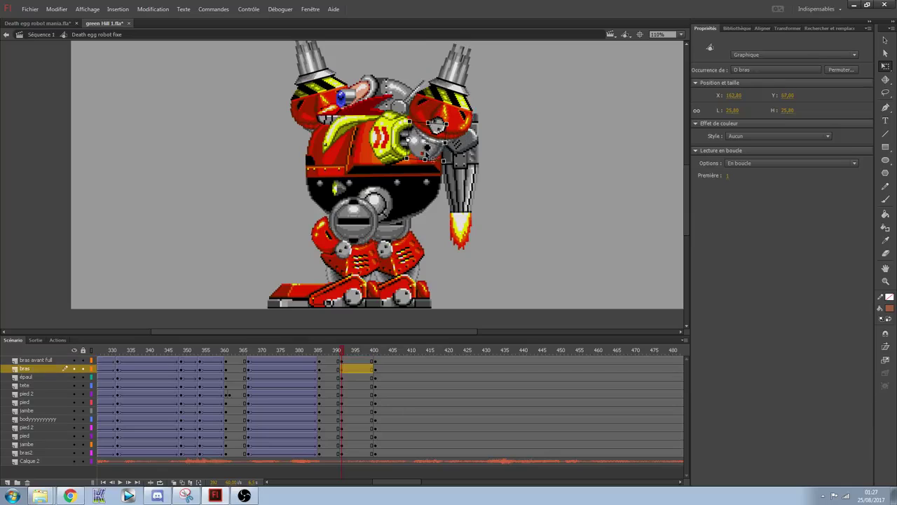
left_click_drag(453, 166, 434, 167)
left_click(400, 156)
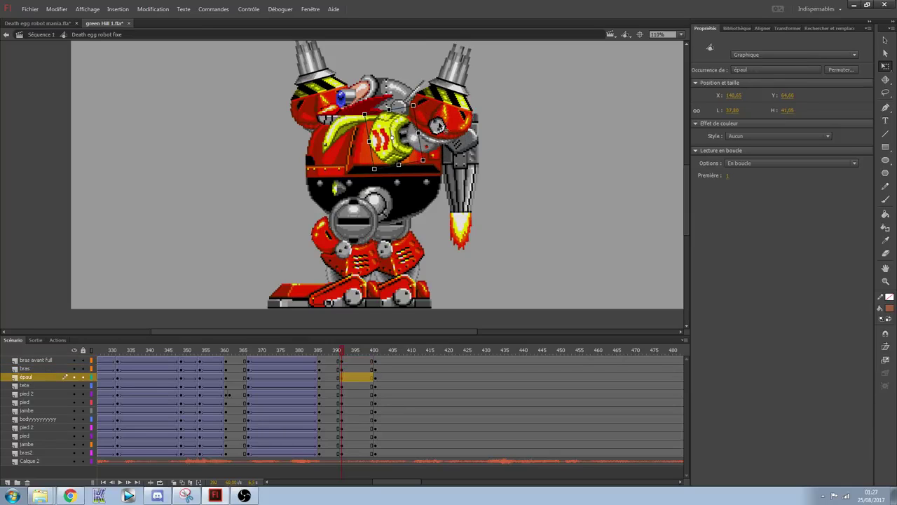
left_click(444, 107)
left_click(432, 149)
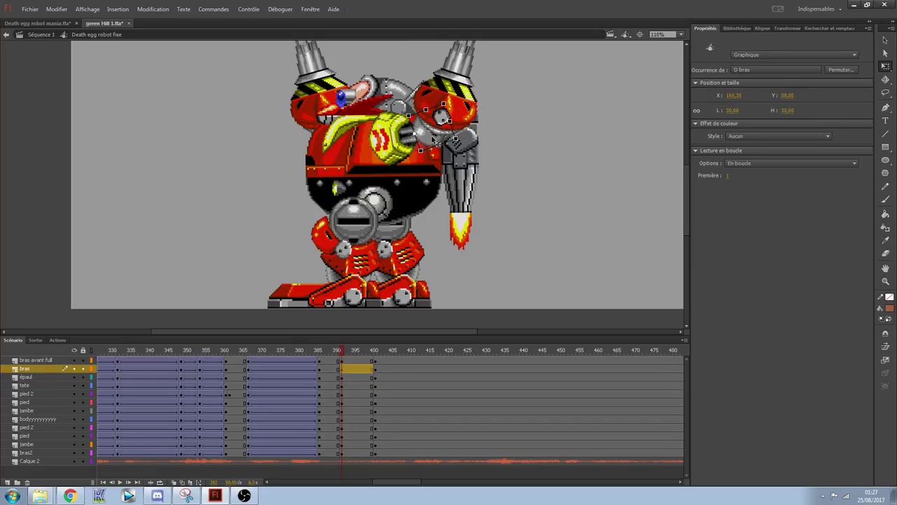
- Select the robot's upper body parts at frame 392 and nudge them slightly upward
left_click(536, 126)
left_click_drag(274, 78, 513, 168)
key("Up")
key("Up")
- Create classic tweens between frames 386 and 392 on all robot layers with easing of 100, and play them back
left_click_drag(335, 361, 332, 419)
left_click(334, 452)
right_click(335, 453)
left_click(411, 227)
left_click_drag(734, 119, 854, 111)
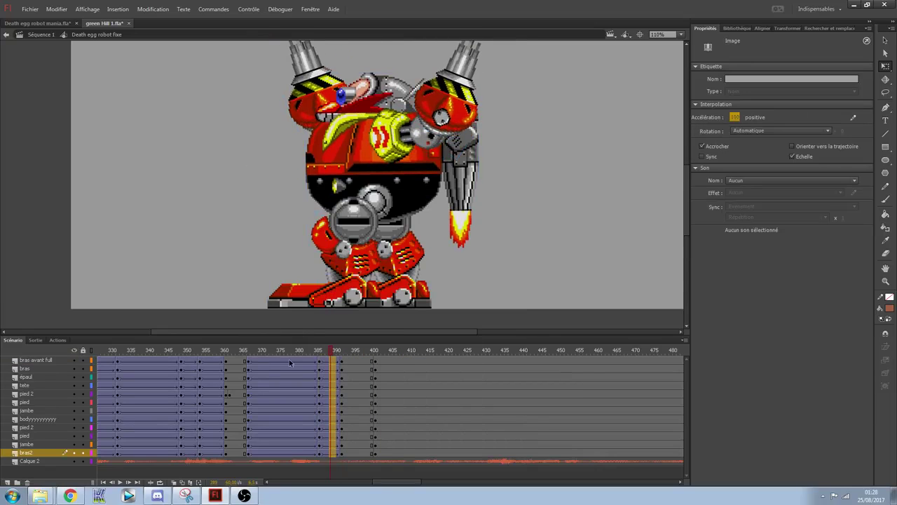
left_click(244, 351)
key("Return")
key("Return")
- Shift the final keyframes to frame 402 and create classic tweens from frame 392 on all robot layers
left_click_drag(339, 350, 381, 453)
left_click(360, 363)
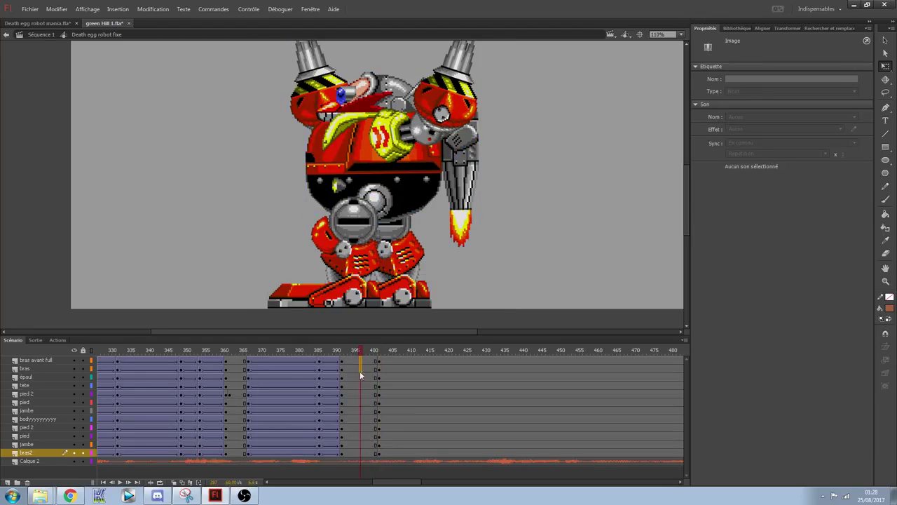
right_click(361, 453)
left_click(428, 225)
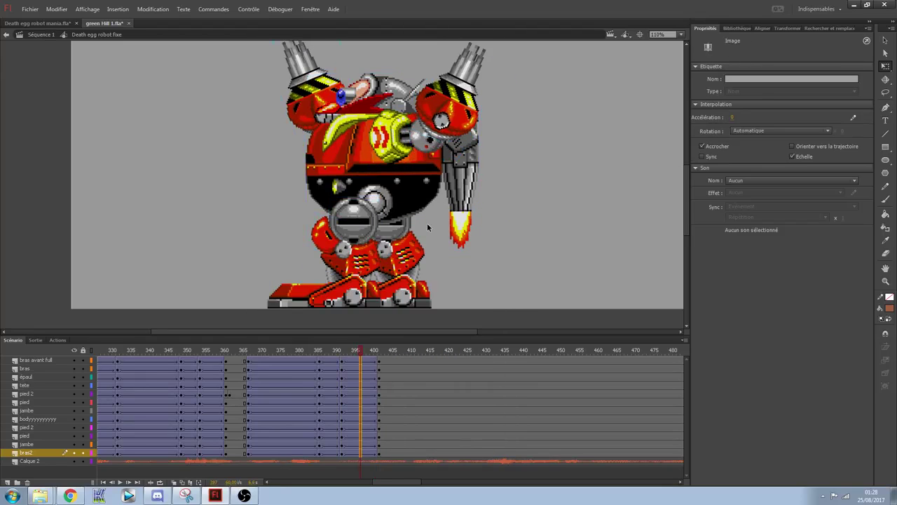
- Split the last tweens with keyframes at frame 397, set the first half's easing to -100 and adjust the second half's easing
left_click(356, 357)
left_click(354, 429)
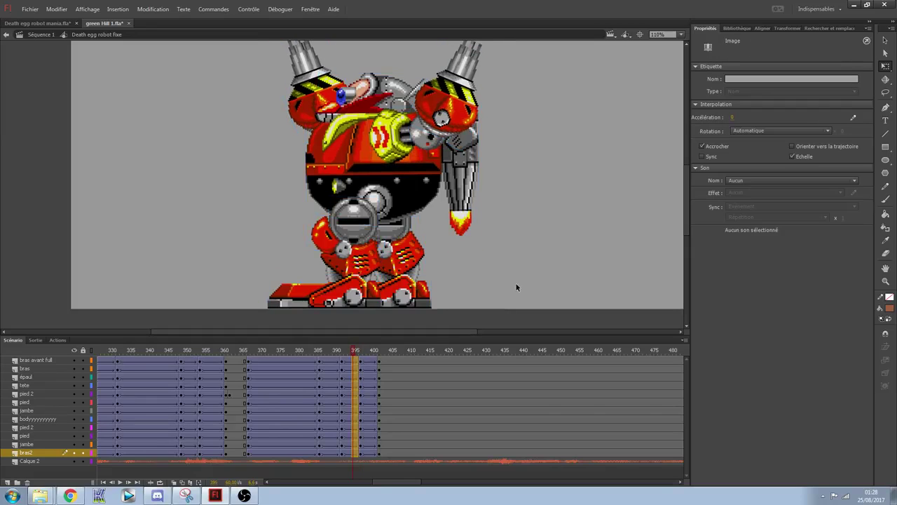
left_click_drag(733, 117, 384, 253)
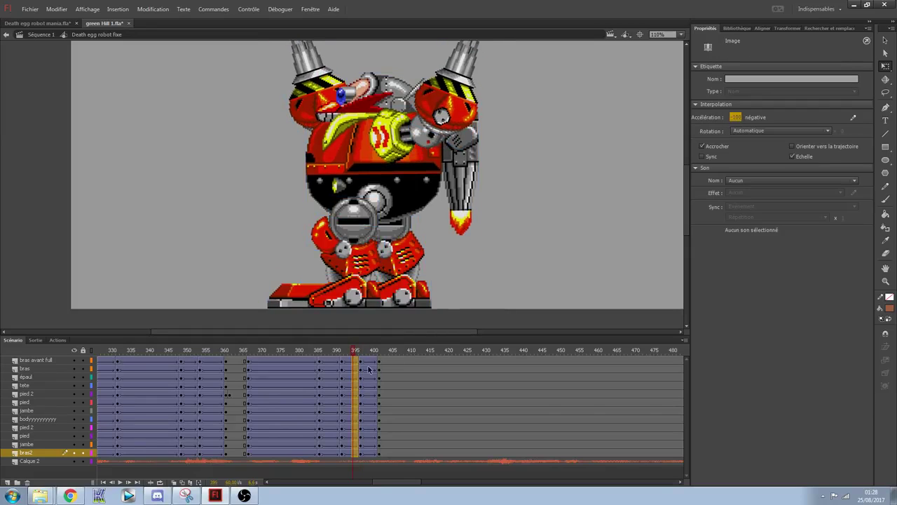
left_click(370, 416)
left_click_drag(734, 117, 92, 342)
- Play back the animation and preview the full movie in a test window, checking the transition into the raised-arms pose
key("Return")
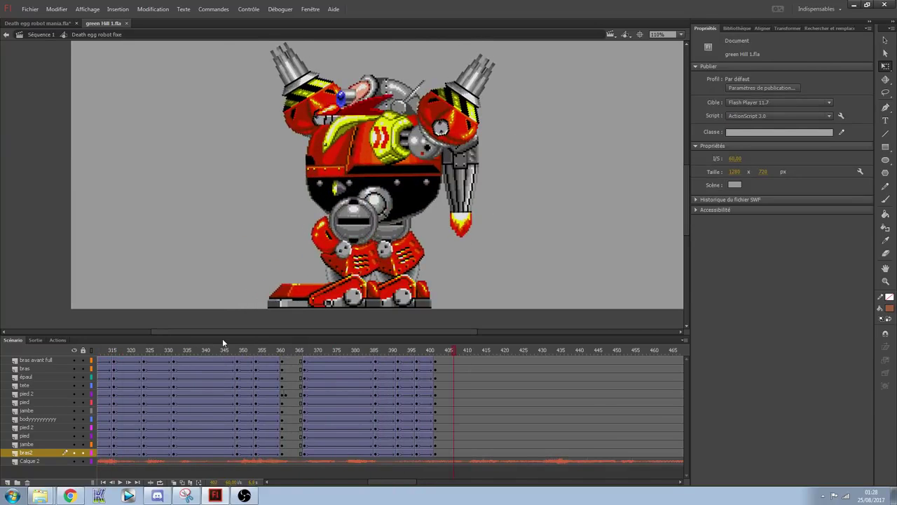
key("ctrl+Return")
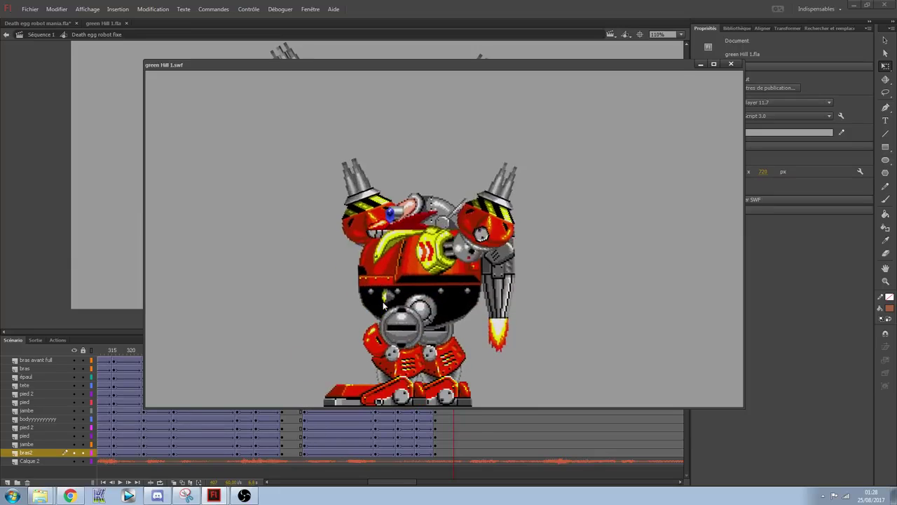
left_click(732, 64)
- Clear the extra keyframe at frame 362 on the front foot's layer, pied 2
right_click(287, 396)
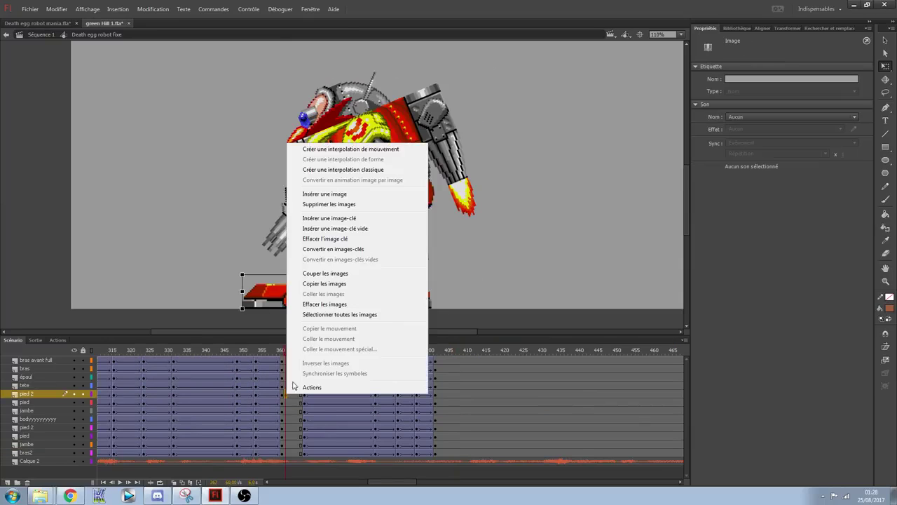
left_click(353, 240)
mouse_move(284, 353)
left_mouse_down()
mouse_move(247, 352)
mouse_move(275, 356)
left_mouse_up()
- Move the frame 361 keyframes to 360 and the 367–402 block to start at 361 on all robot layers, and replay
left_click_drag(282, 361, 287, 462)
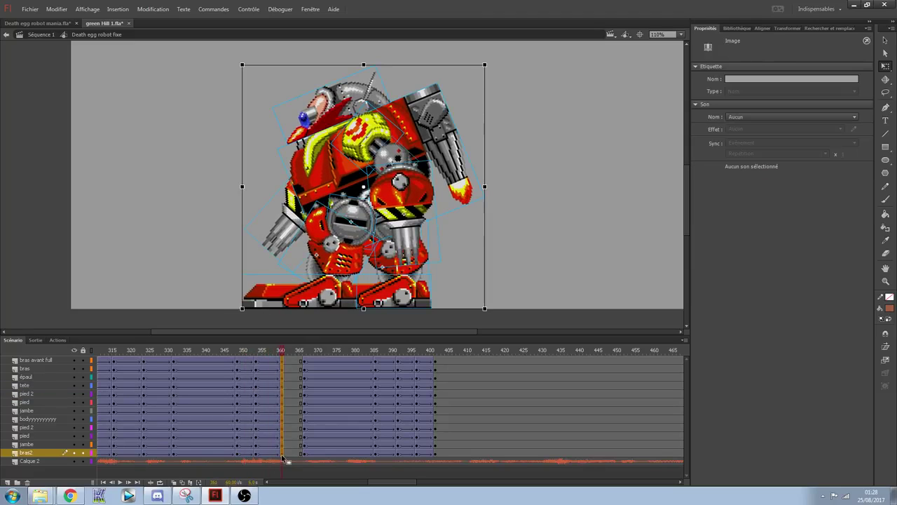
left_click_drag(302, 360, 412, 450)
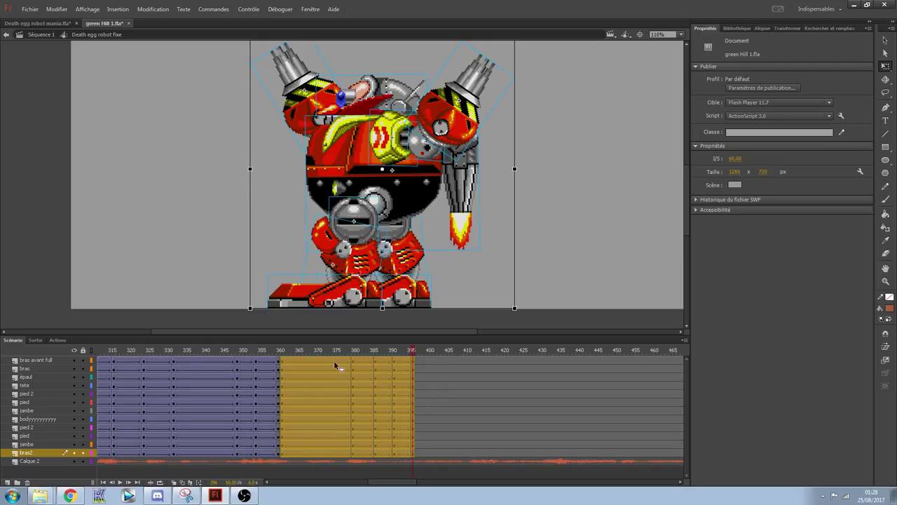
key("Return")
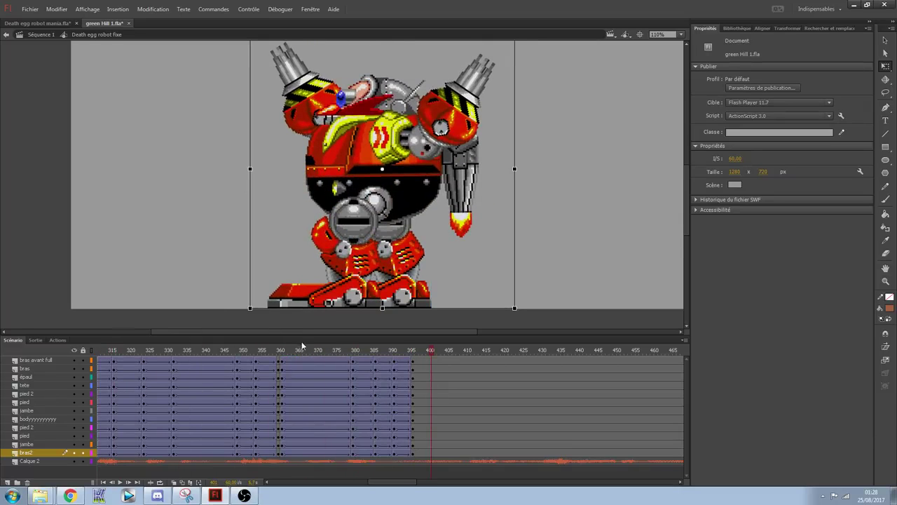
- Shift the recoil keyframes one frame earlier and move the arm-raise block to start at frame 359 on all robot layers
left_click_drag(272, 353, 274, 455)
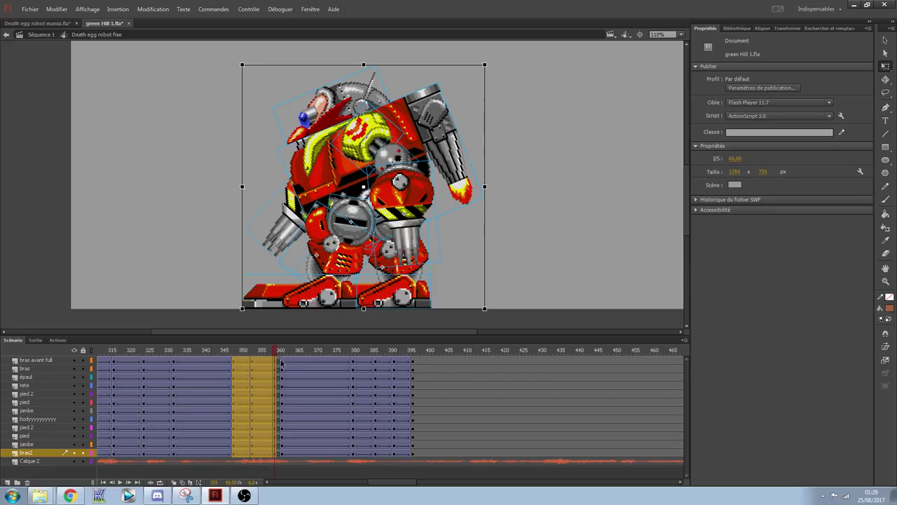
left_click_drag(282, 362, 404, 455)
left_click_drag(316, 352, 8, 336)
key("Return")
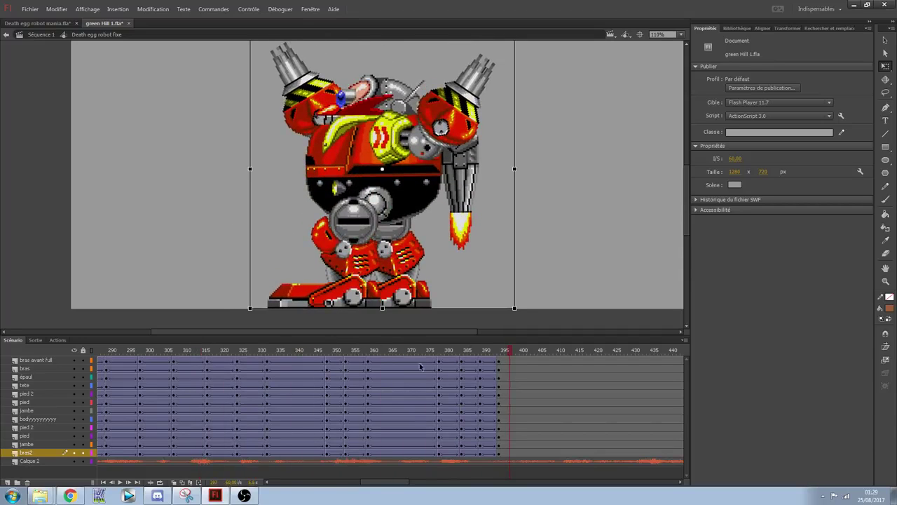
- Move the keyframe block at frames 378–394 two frames earlier on all robot layers and play the result back
left_click_drag(440, 362, 497, 452)
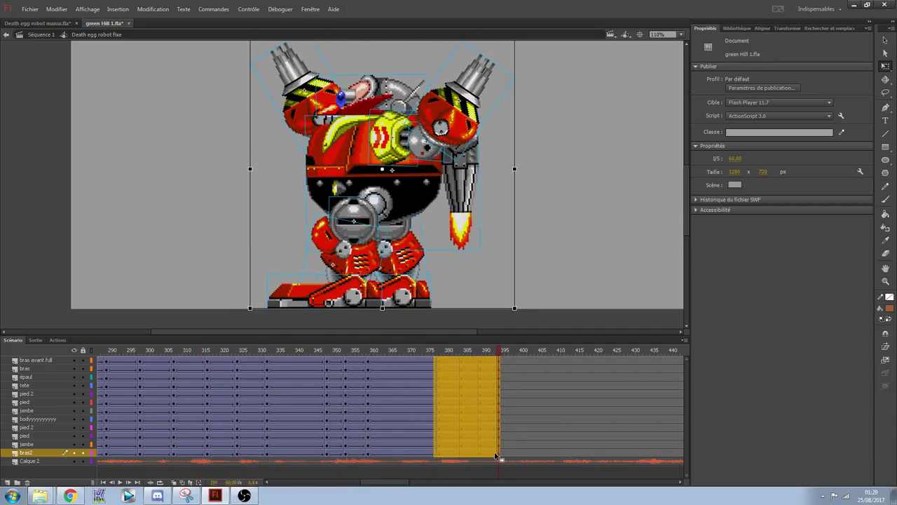
key("Return")
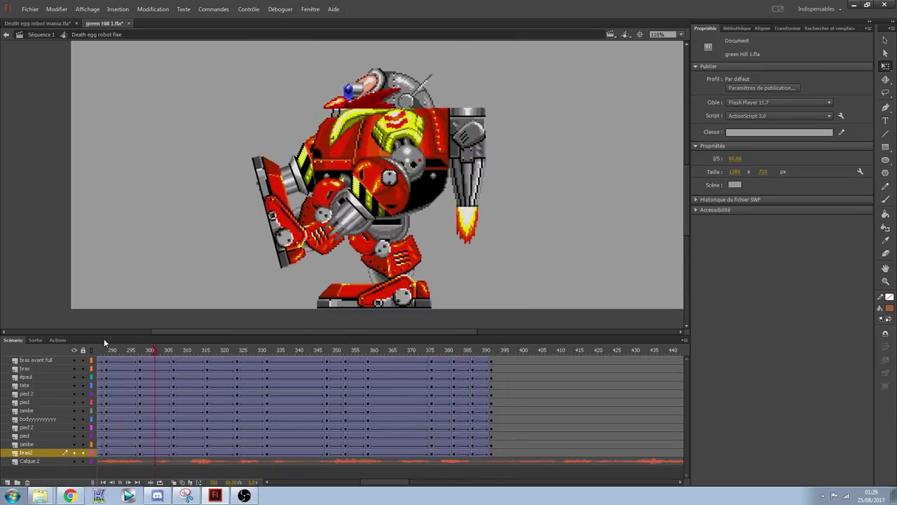
- Test the animation in a preview window, close it, and replay the stomp and arms-raised section on the timeline
key("ctrl+Return")
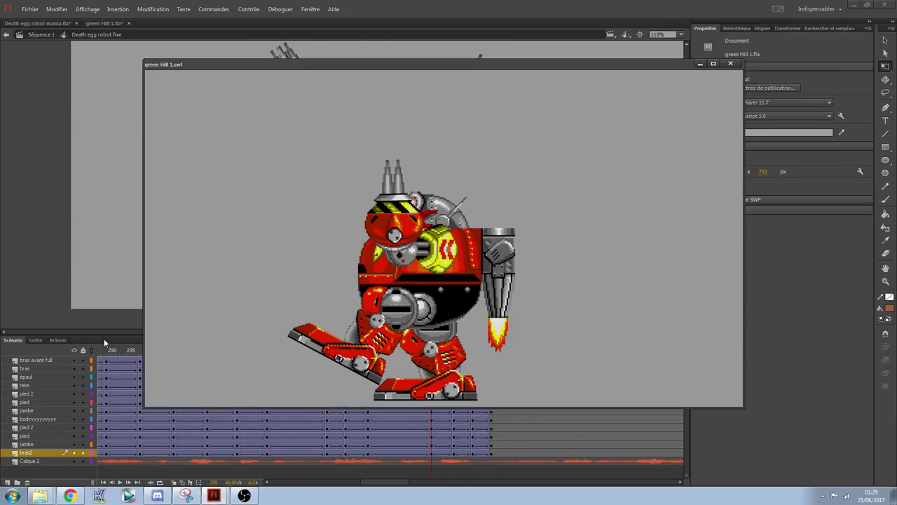
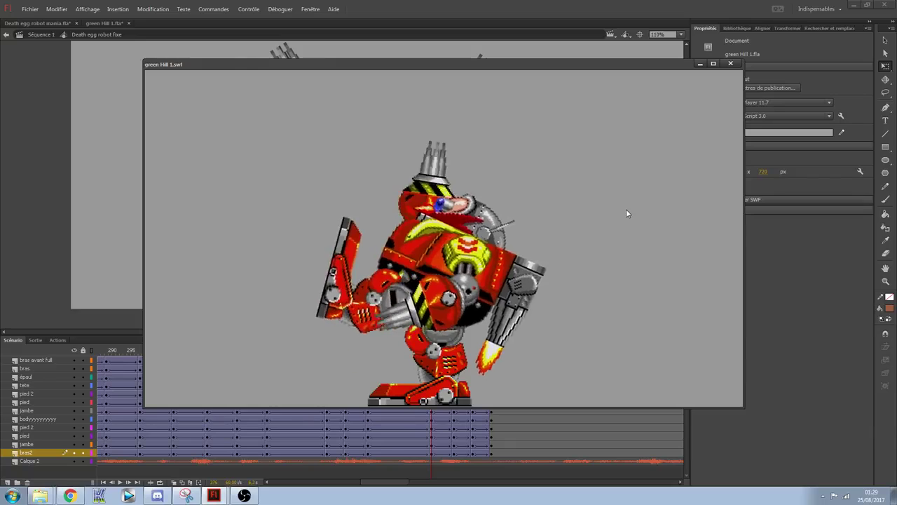
left_click(731, 64)
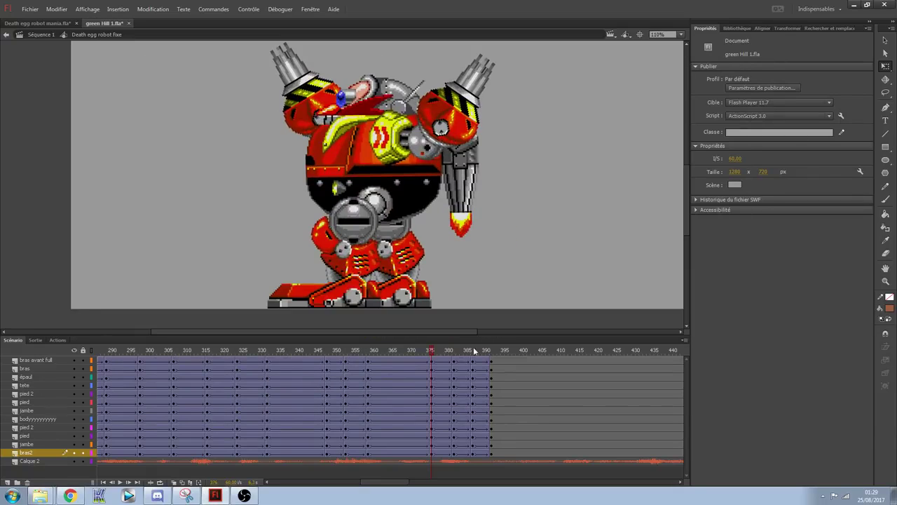
left_click_drag(437, 358, 233, 353)
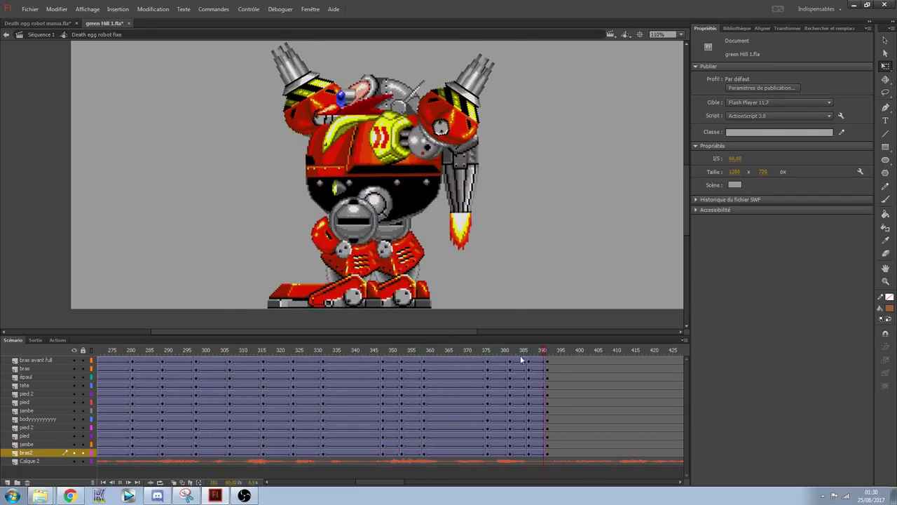
left_click_drag(550, 355, 455, 356)
key("Return")
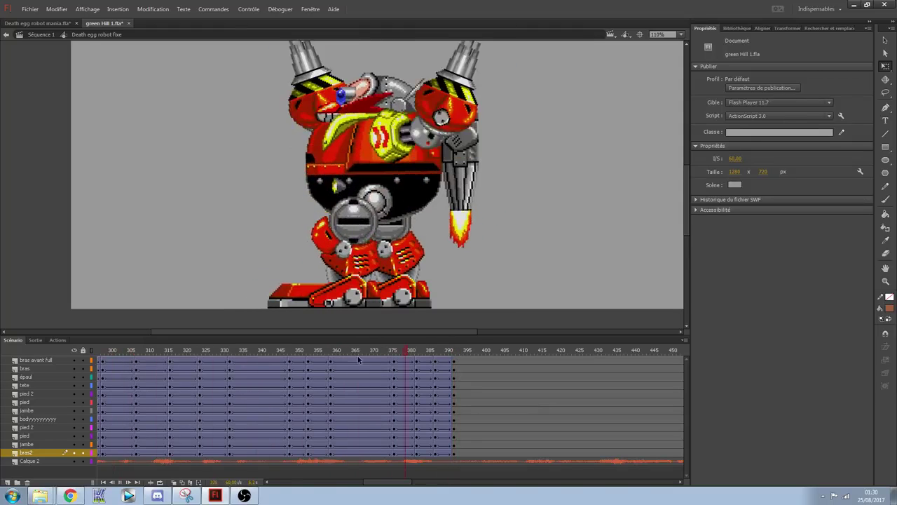
left_click_drag(480, 357, 365, 357)
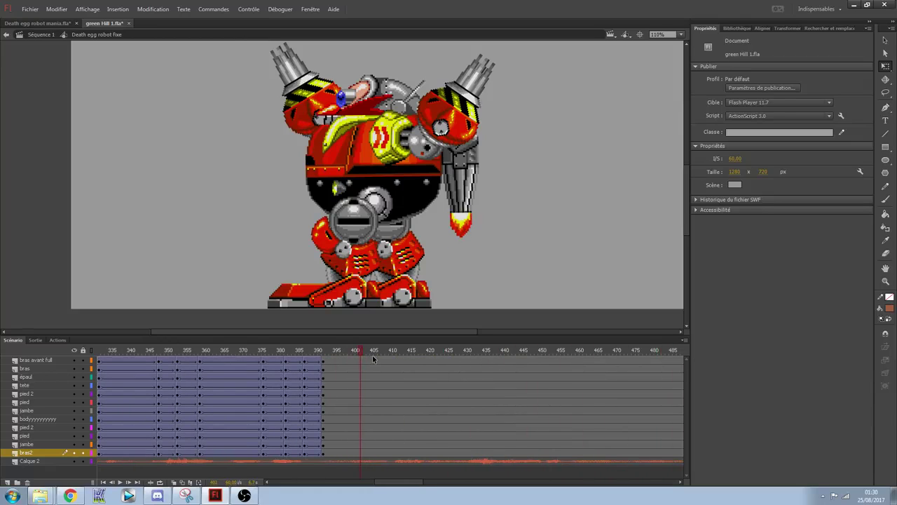
- Add hold keyframes for the arms-raised pose at frame 409 and further keyframes at frame 431 on all robot layers
left_click(356, 353)
left_click_drag(356, 354, 357, 454)
key("F6")
key("Return")
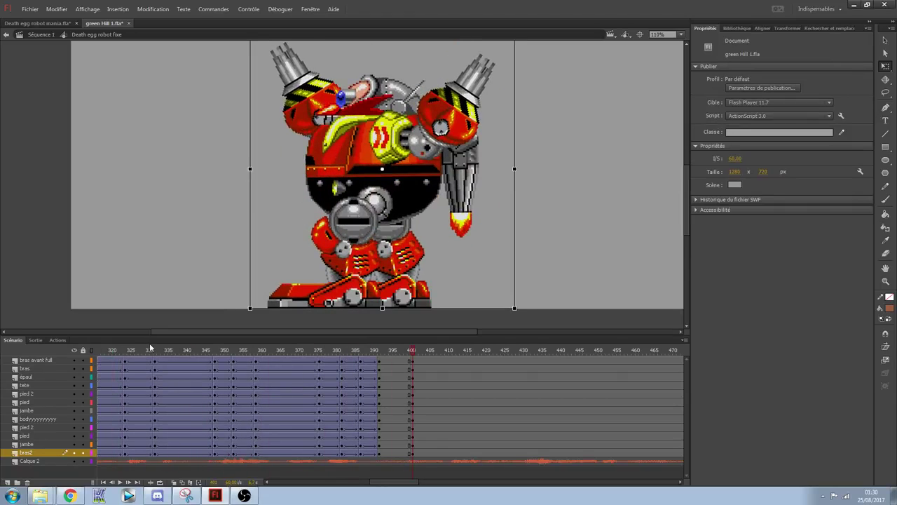
left_click_drag(413, 362, 443, 449)
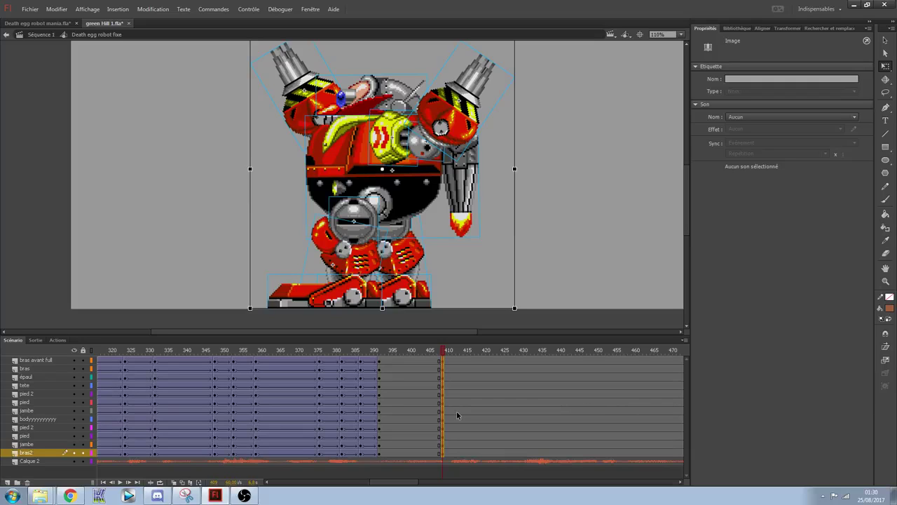
left_click_drag(452, 352, 450, 457)
key("F6")
- Pose the robot at frame 431 with the shoulder rotated and both arms lowered to hang beside the body
left_click(414, 148)
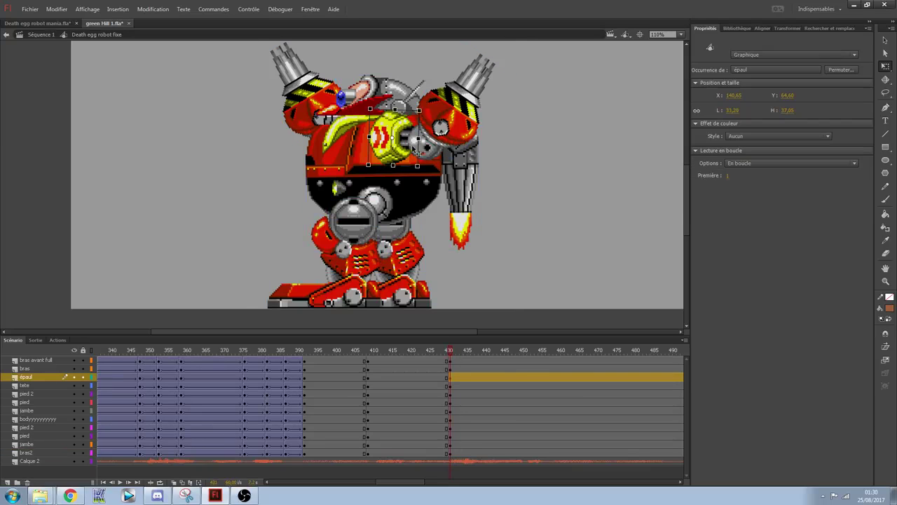
left_click_drag(426, 173, 391, 210)
left_click(429, 154)
left_click_drag(450, 171, 427, 212)
left_click_drag(418, 159, 423, 207)
left_click(452, 116)
left_click(287, 101)
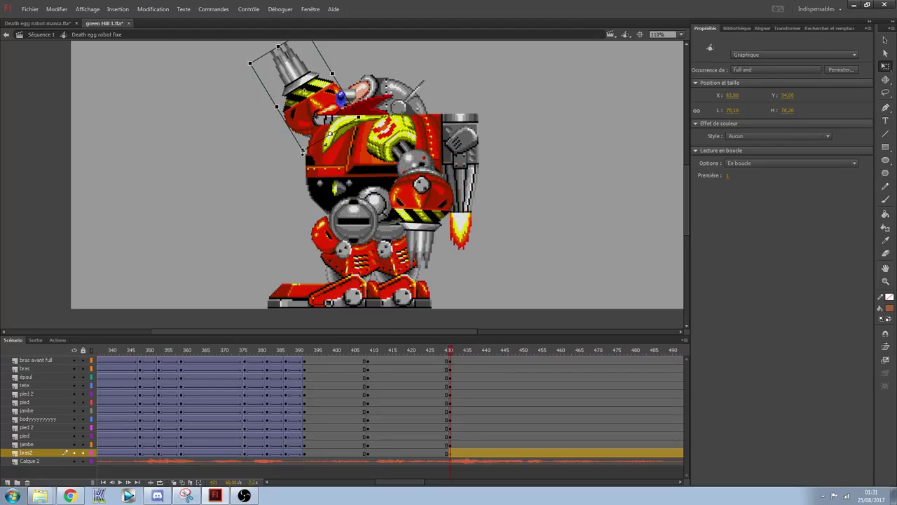
left_click_drag(309, 161, 309, 193)
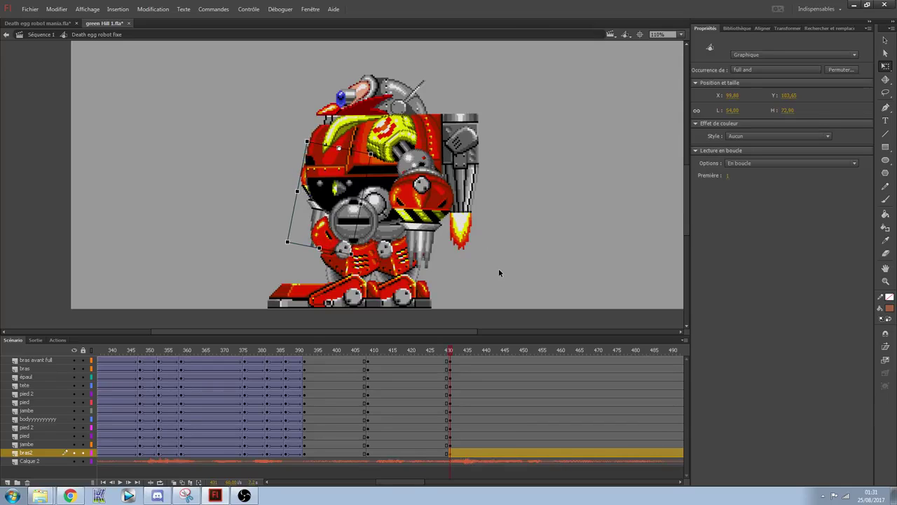
- Create classic tweens between frames 409 and 431 on all robot layers and play back the arm lowering
left_click_drag(438, 360, 399, 452)
right_click(419, 442)
left_click(501, 209)
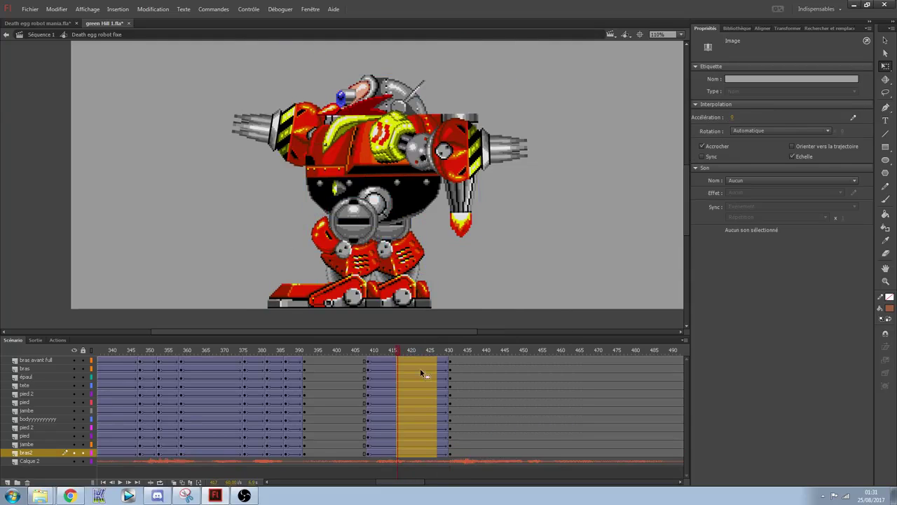
key("Return")
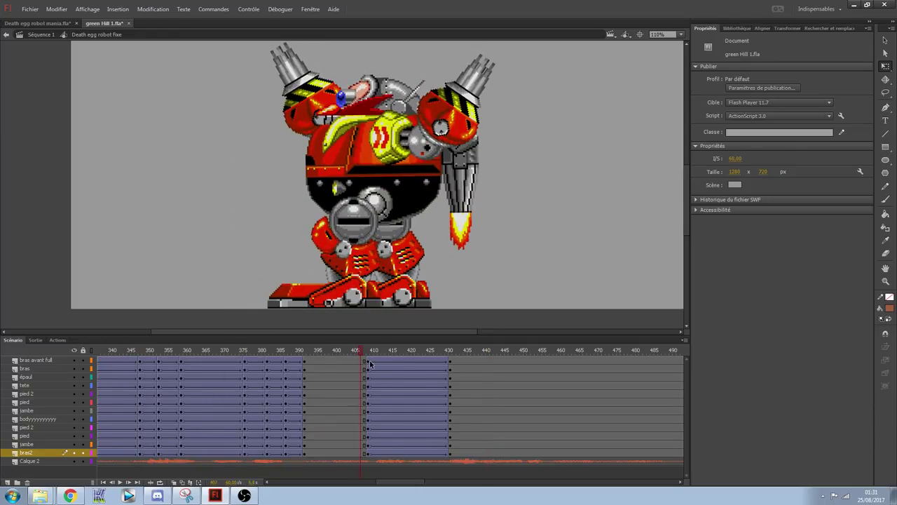
- Move the arm-lowering block at frames 409–431 to start at frame 393 on all robot layers and replay
left_click_drag(370, 363, 391, 447)
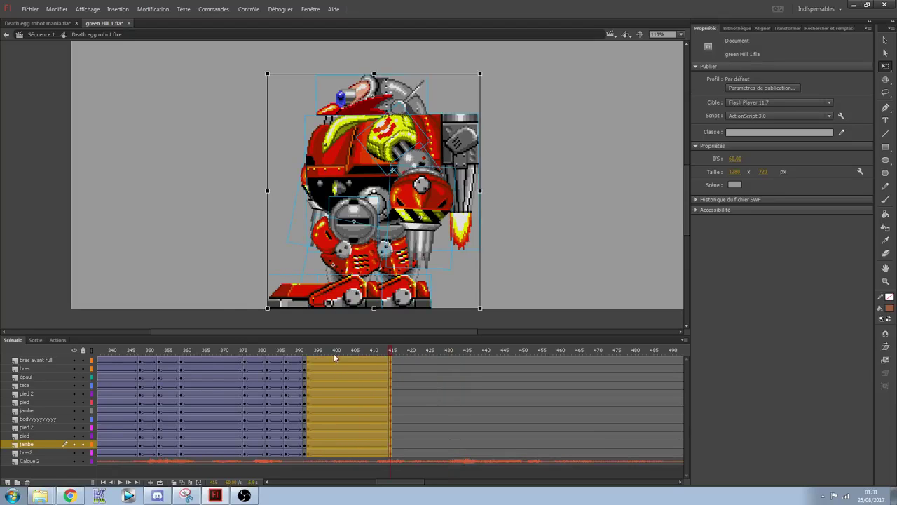
left_click_drag(334, 353, 162, 339)
key("Return")
key("Return")
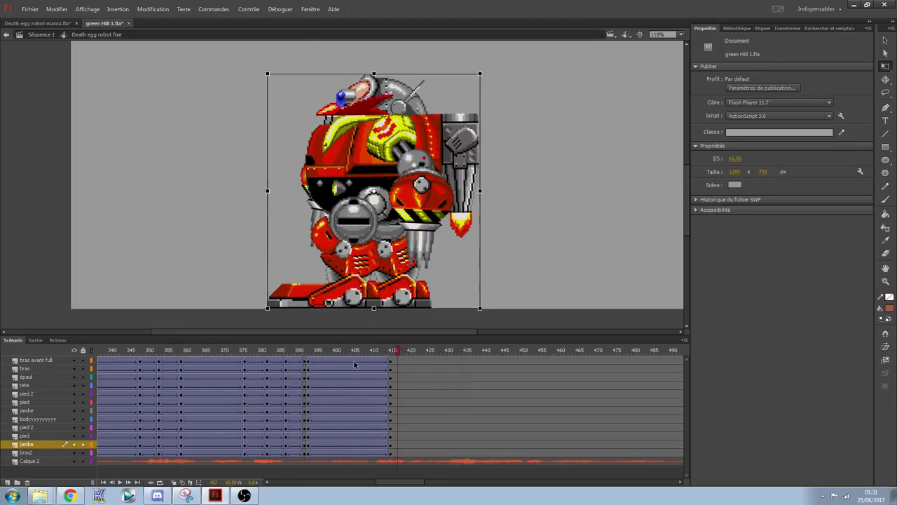
left_click_drag(352, 353, 329, 371)
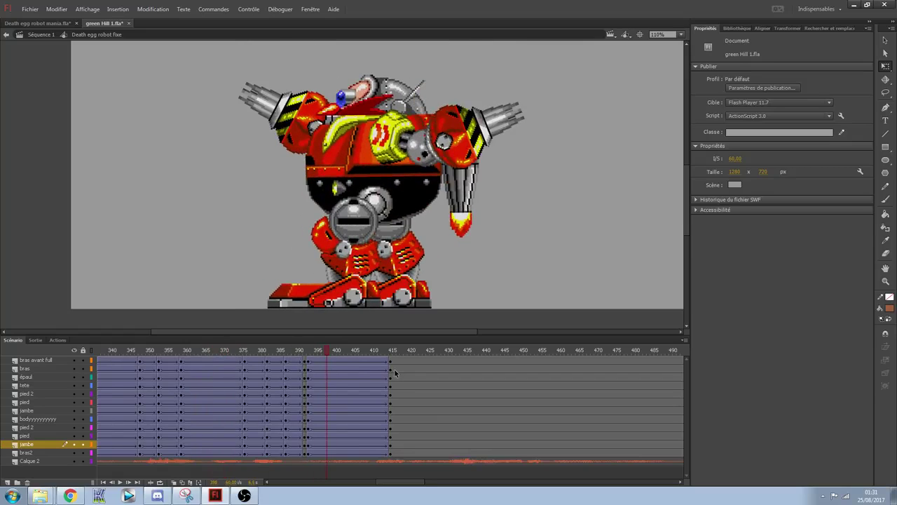
- Shorten the arm-lowering tween to end at frame 404 on all robot layers and play it back
left_click_drag(392, 362, 390, 440)
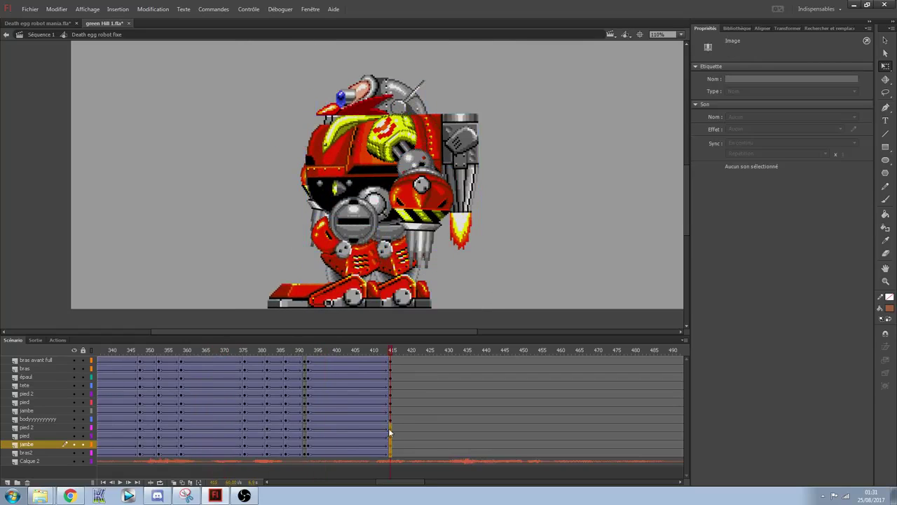
left_click_drag(390, 368, 96, 345)
key("ctrl+z")
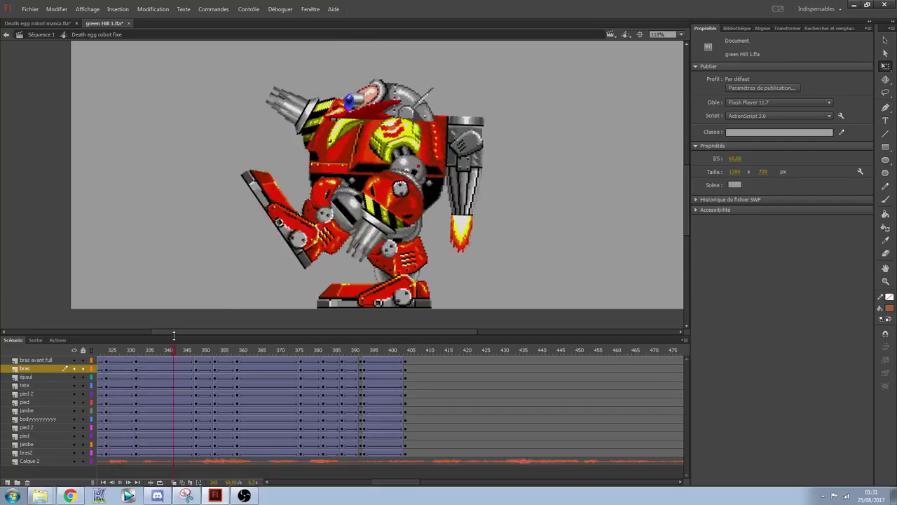
- Lengthen the arm-lowering tween by one frame and shift it one frame later to span frames 394–406 on all robot layers
left_click_drag(315, 358, 408, 394)
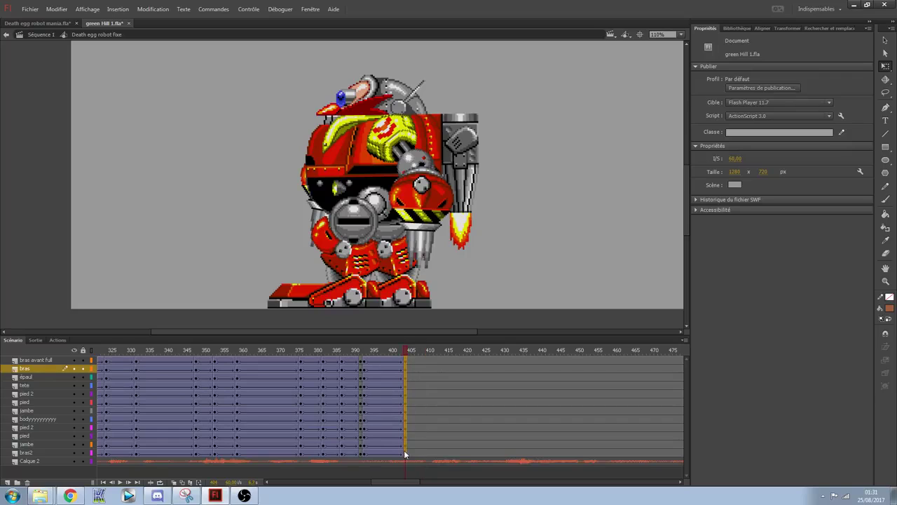
left_click_drag(404, 452, 406, 453)
key("F5")
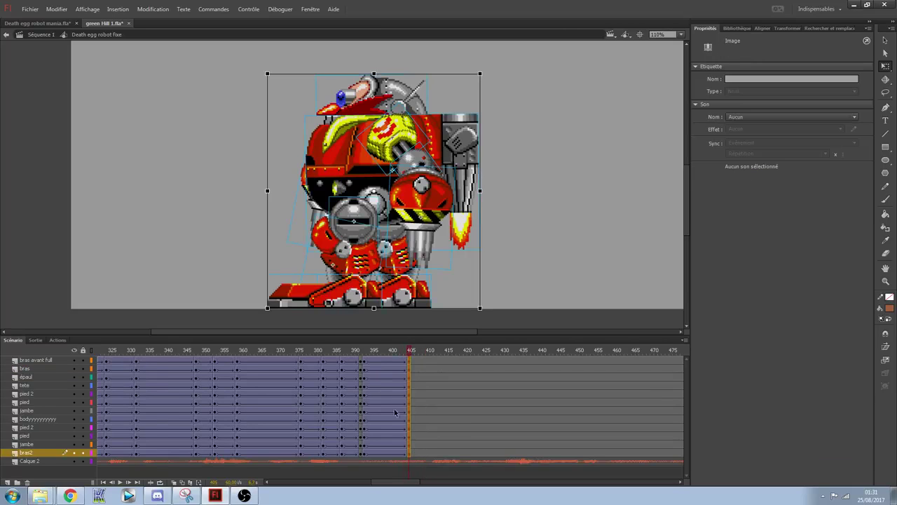
left_click_drag(365, 367, 413, 452)
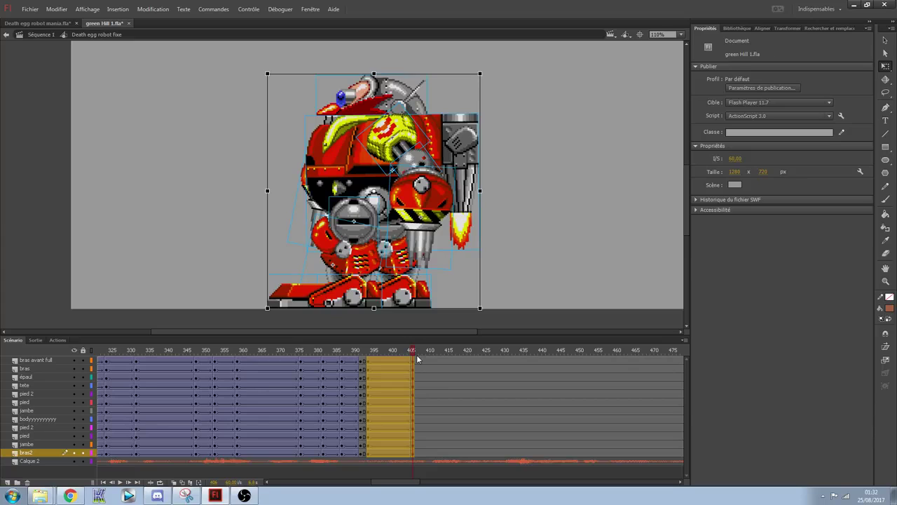
- Add keyframes of the arms-lowered pose at frame 415 on all robot layers
left_click(446, 363)
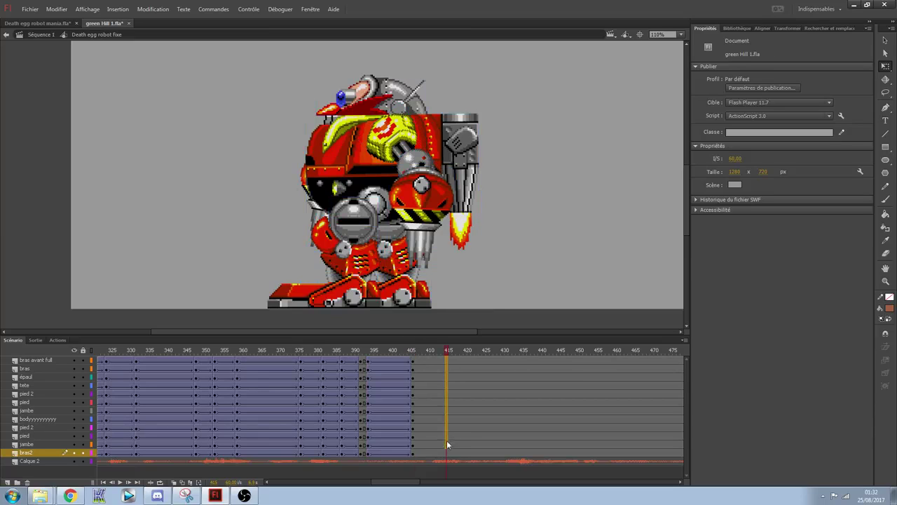
key("F6")
left_click(427, 454)
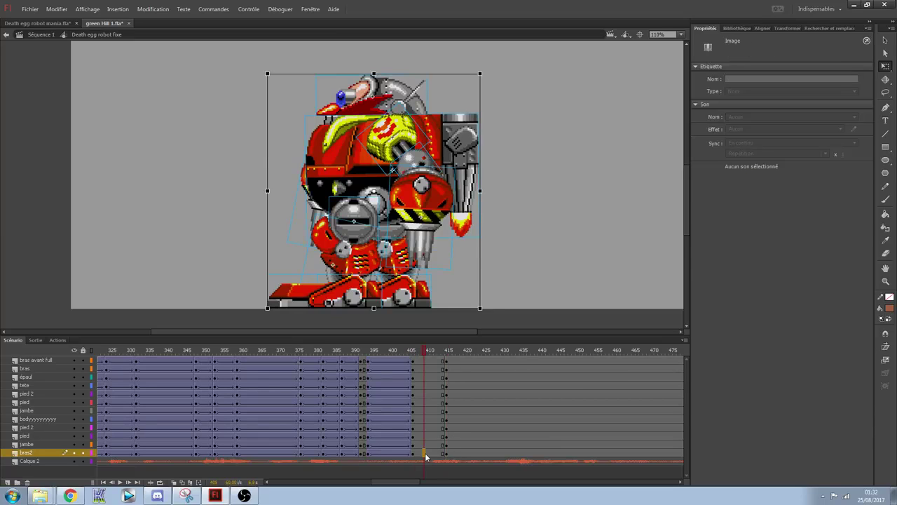
left_click(428, 455)
- Apply negative acceleration (négative) to the arm-lowering tweens at frames 394–406 on all robot layers and replay
left_click_drag(403, 367, 399, 455)
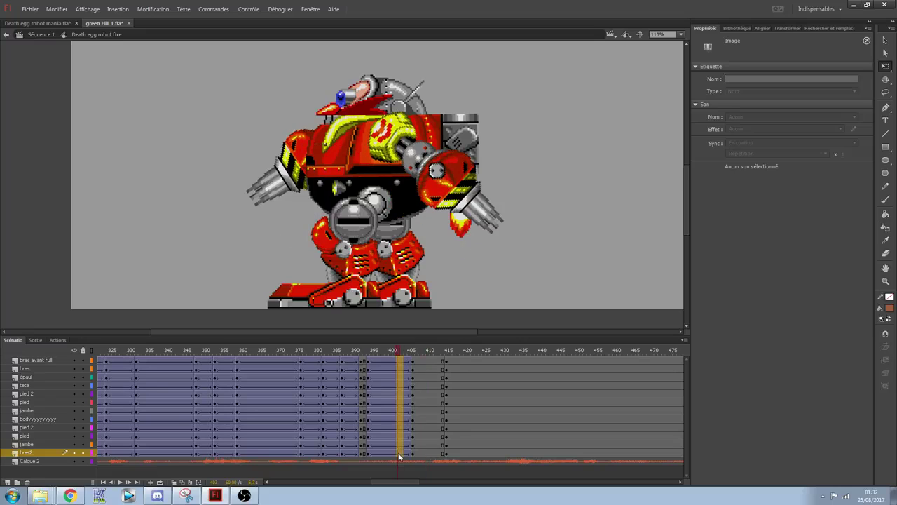
left_click_drag(732, 117, 430, 347)
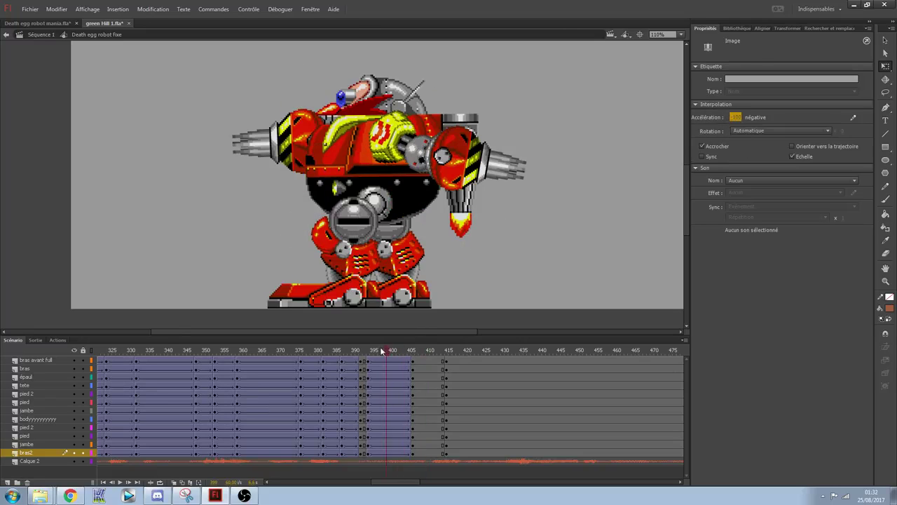
key("Return")
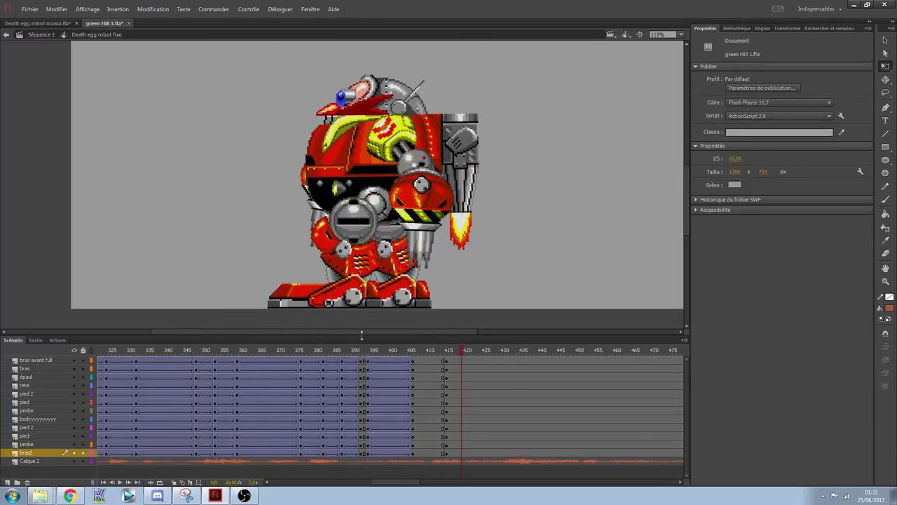
- Shift the arm-lowering block to start at frame 395 and its last two keyframe columns to frames 408 and 417, and replay
left_click_drag(369, 362, 452, 456)
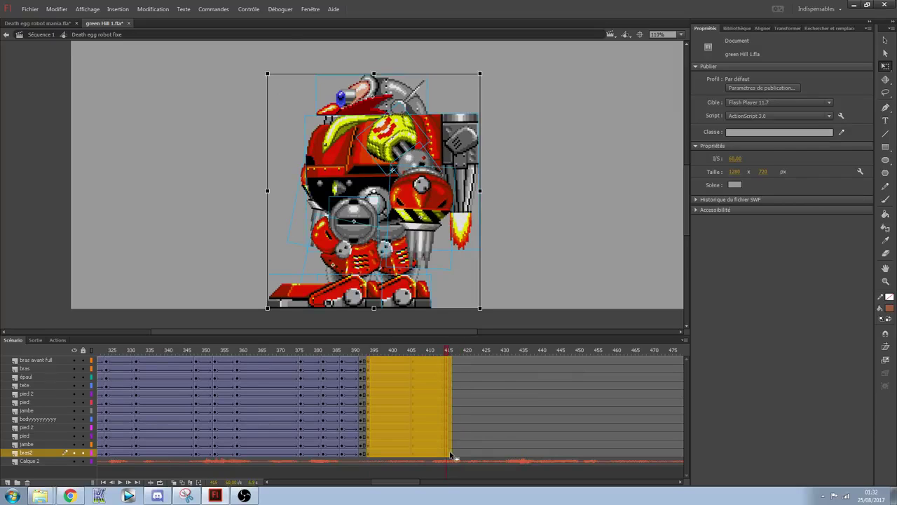
left_click(502, 395)
left_click_drag(418, 364, 453, 456)
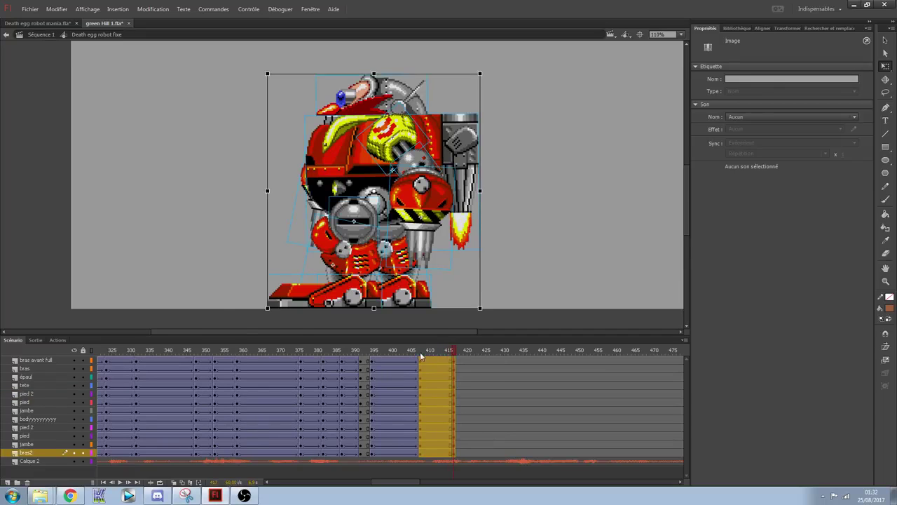
key("Return")
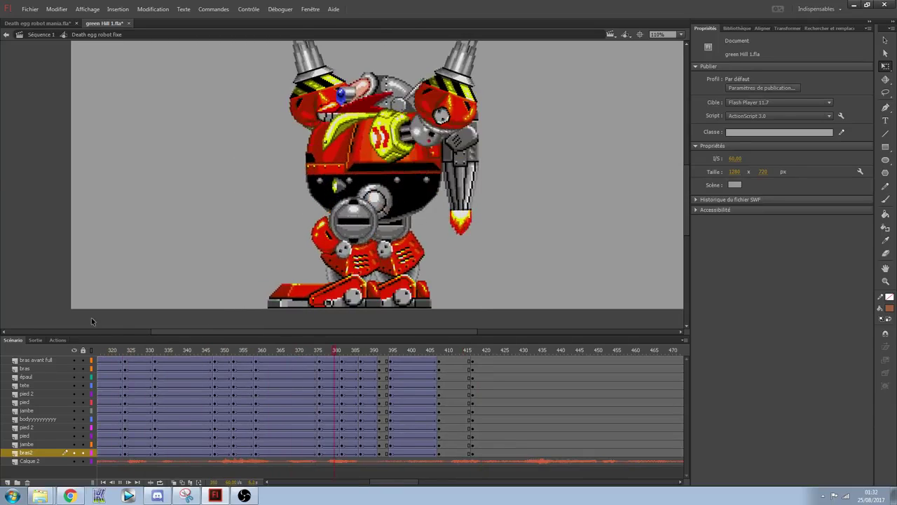
key("Return")
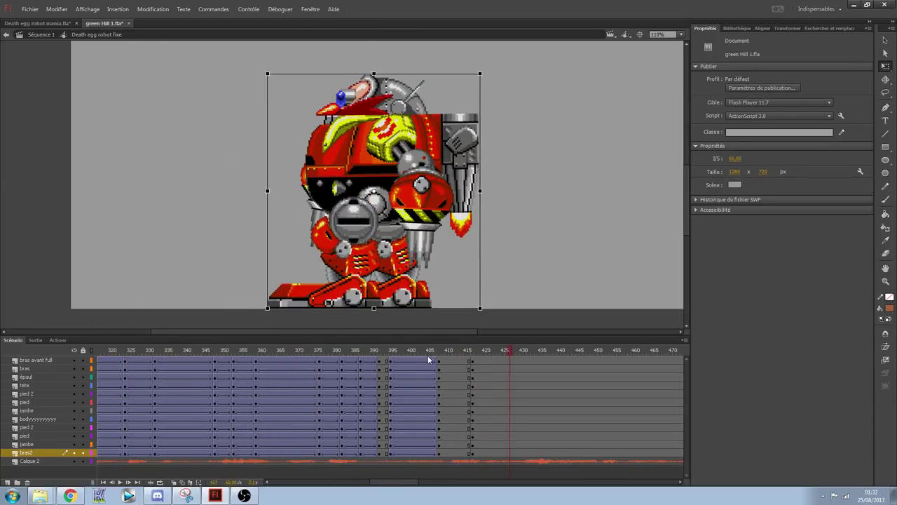
- Move the frame 408 keyframes to frame 409 on all robot layers and review the arm lowering through frame 417
left_click_drag(439, 365, 443, 452)
key("Return")
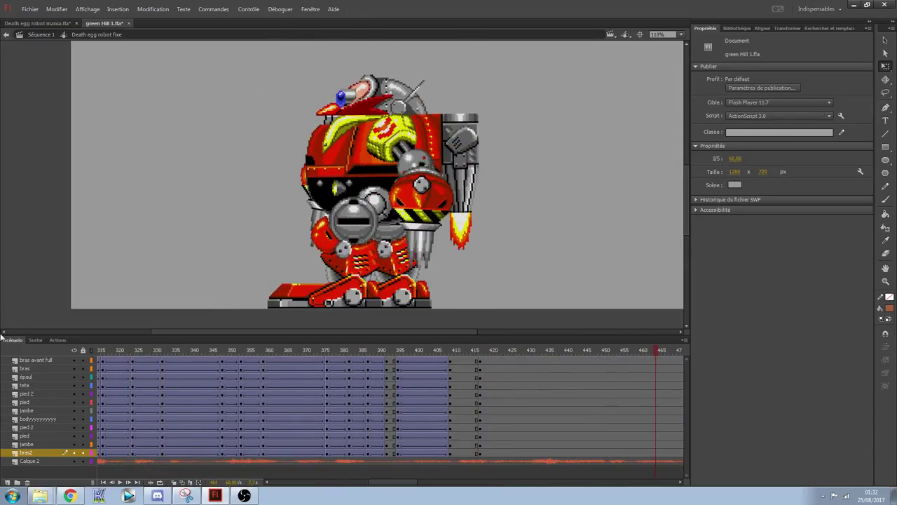
left_click(215, 351)
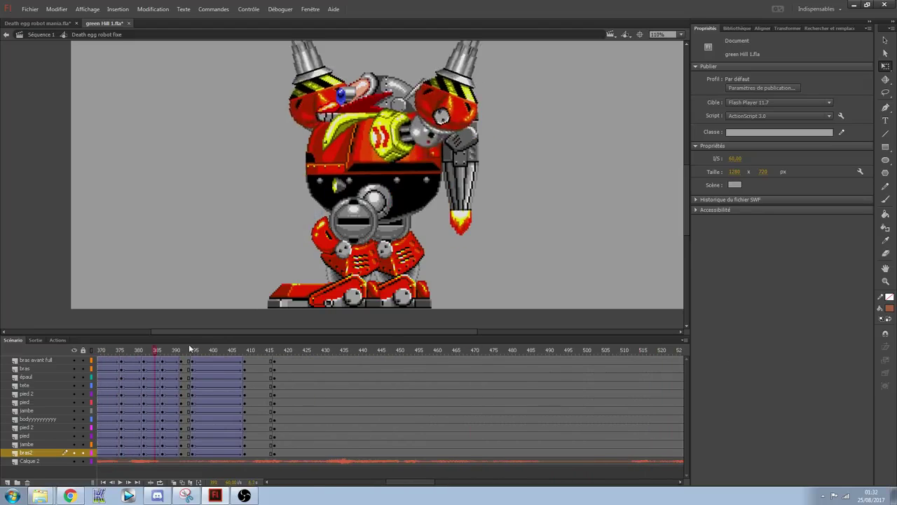
left_click_drag(218, 353, 275, 361)
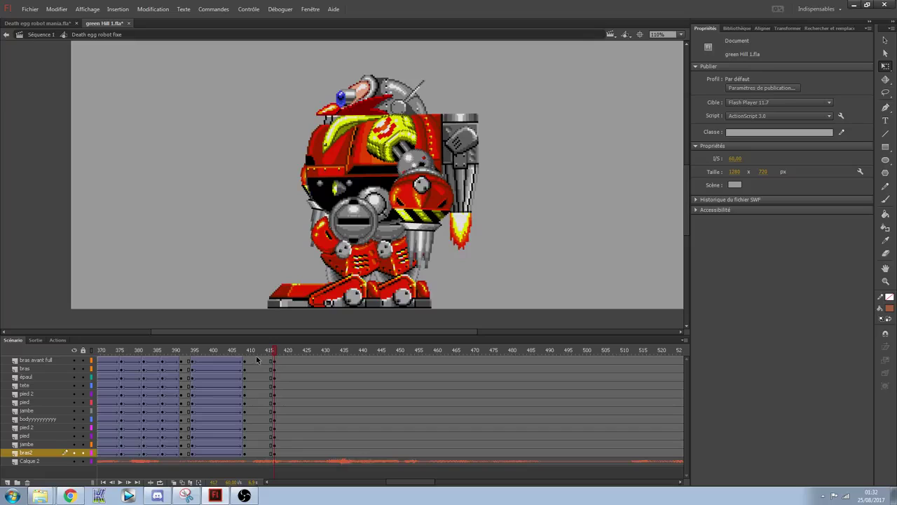
- Add keyframes on all robot layers and insert one frame before them so the new column sits at frame 414
left_click(256, 360)
left_click_drag(265, 363, 260, 393)
left_click(261, 452)
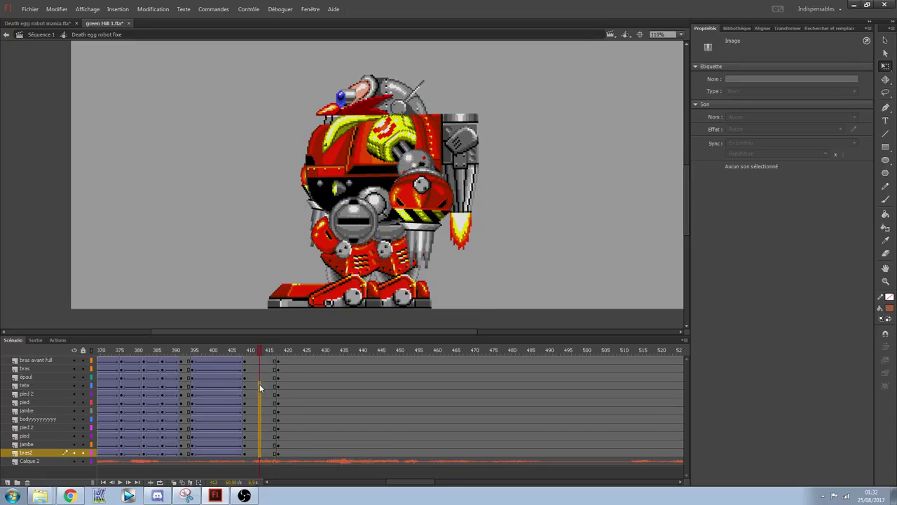
key("F6")
left_click_drag(257, 360, 257, 394)
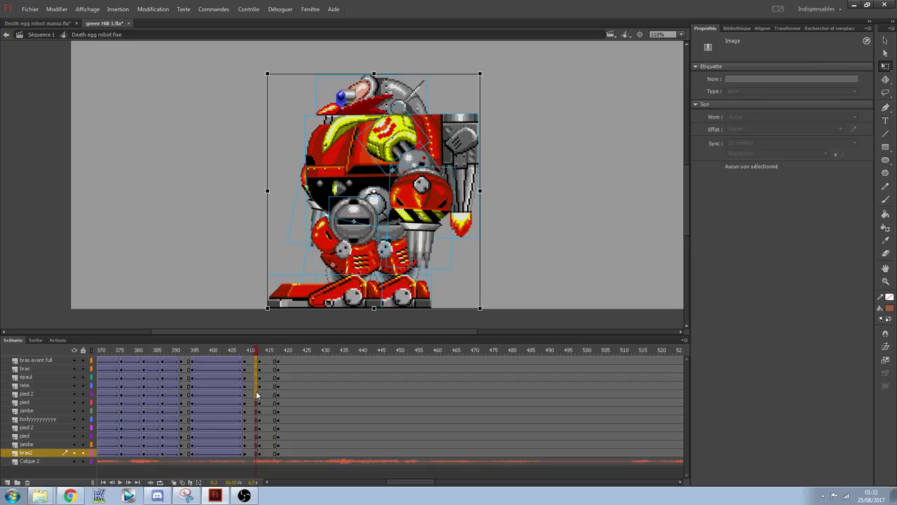
left_click_drag(256, 443, 258, 454)
key("F5")
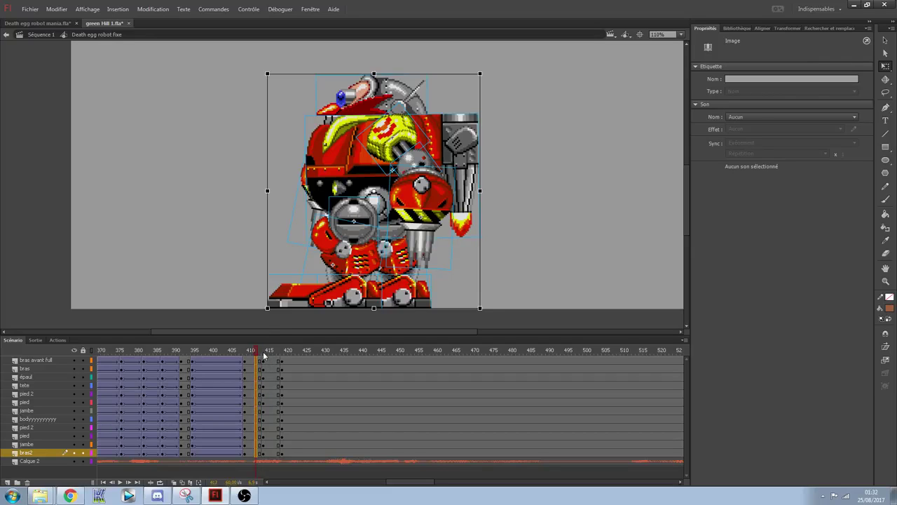
- Nudge the robot's head, body, shoulder and arms slightly downward at frame 409, leaving the legs and feet in place
left_click(263, 354)
left_click(434, 201)
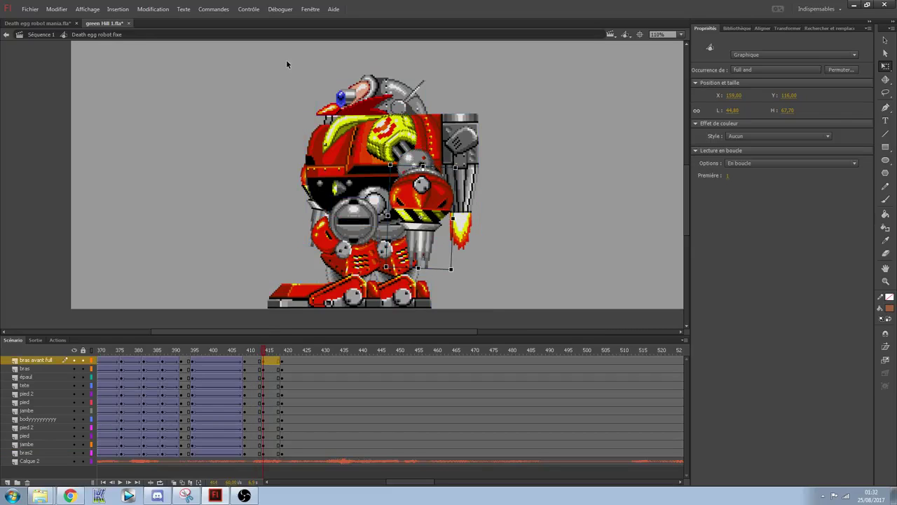
left_click_drag(200, 351, 244, 360)
left_click(265, 144)
left_click_drag(261, 83, 502, 194)
key("Down")
key("Down")
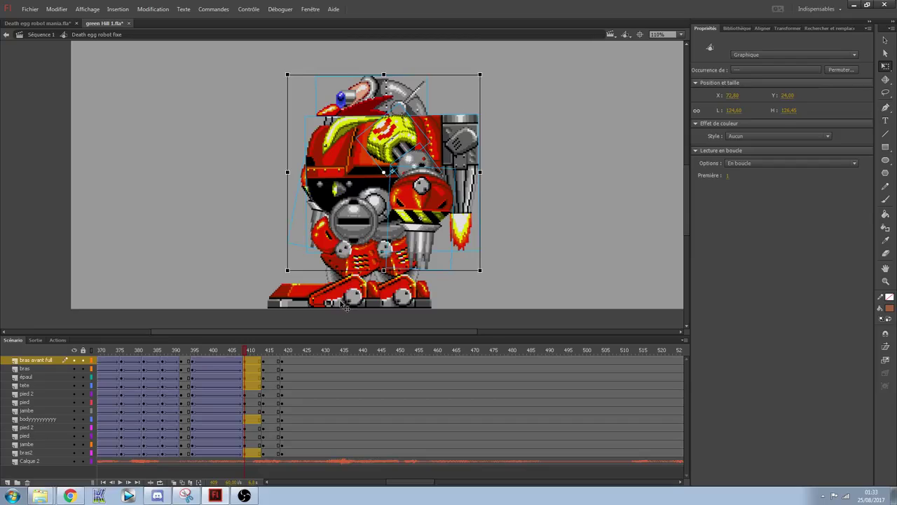
- Nudge the robot's upper body slightly down at frame 419 and further down at frame 414
left_click(281, 353)
left_click_drag(281, 76, 505, 191)
key("Down")
key("Down")
key("Down")
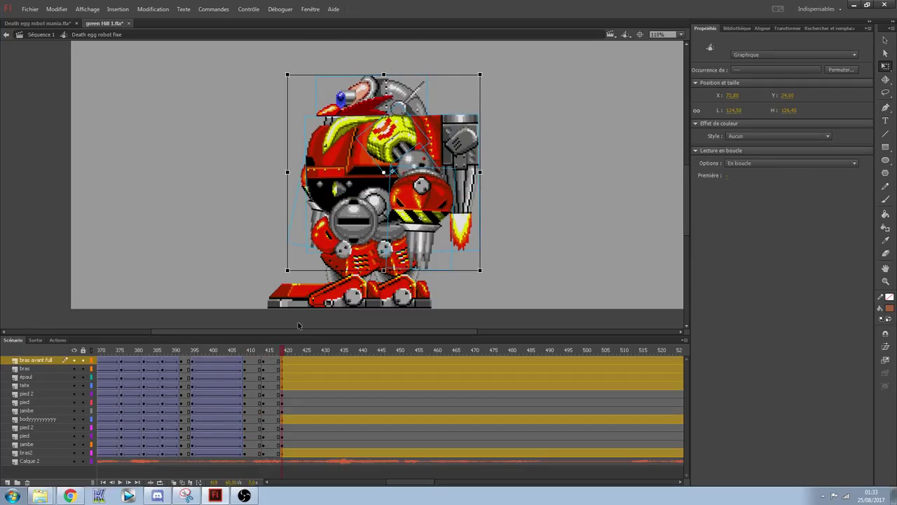
left_click_drag(283, 353, 266, 354)
left_click_drag(278, 66, 505, 186)
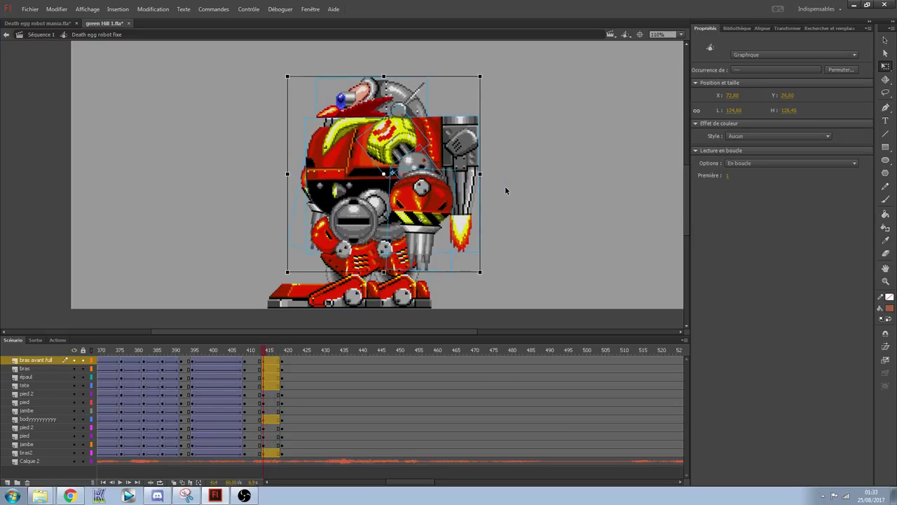
- Create classic tweens (interpolation classique) between frames 409 and 419 on all robot layers and apply positive acceleration to those at frames 409–414
left_click(259, 352)
left_click_drag(259, 352, 264, 452)
right_click(264, 453)
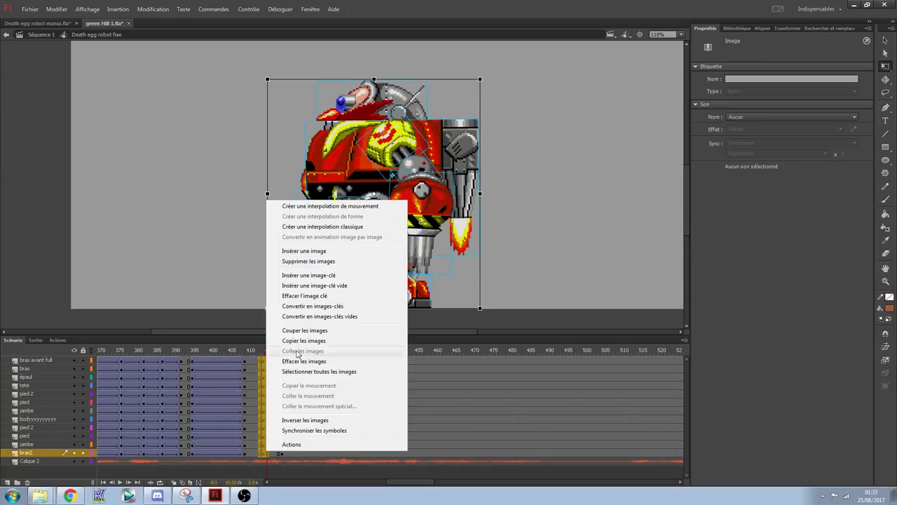
left_click(338, 227)
left_click(253, 454)
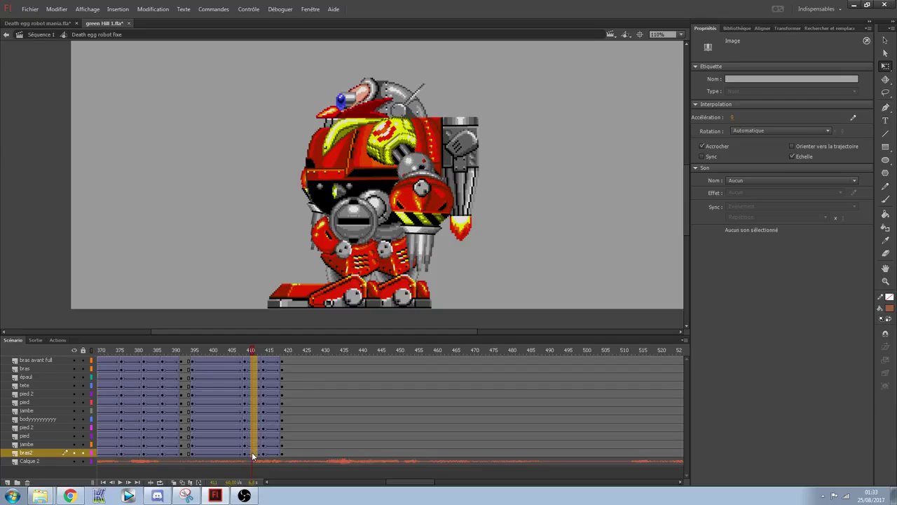
left_click_drag(731, 118, 827, 106)
- Extend the tweens after frame 414 so the last keyframes fall at frame 421 on all robot layers, and replay
left_click_drag(283, 361, 276, 446)
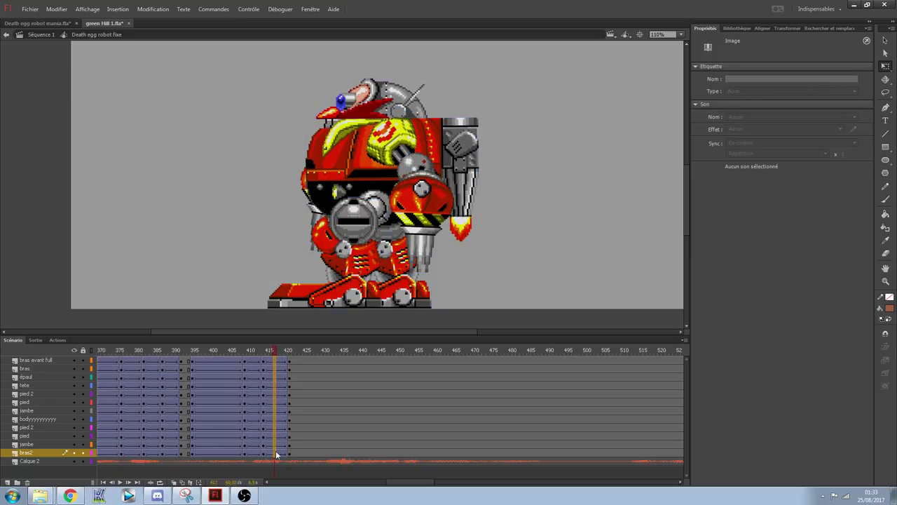
left_click_drag(277, 348, 130, 336)
key("Return")
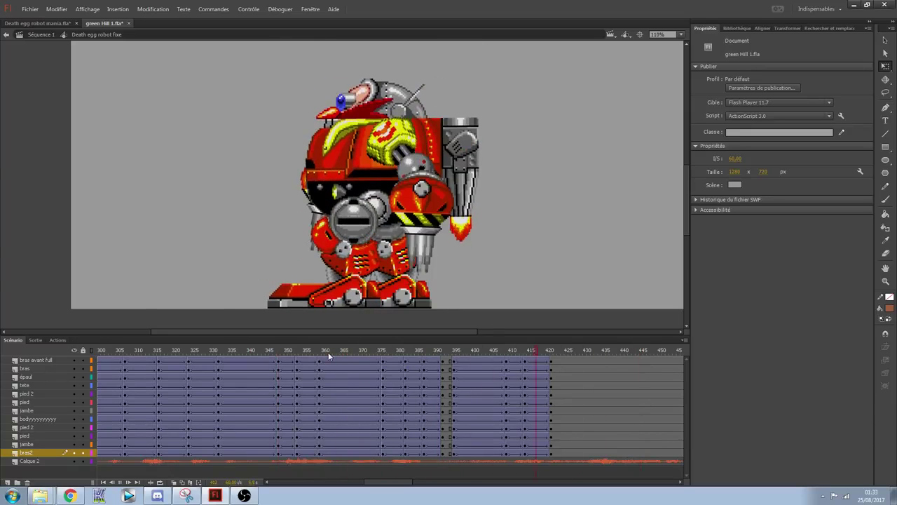
- Pose the arms lower at frame 414 by rotating and shifting the upper arm and both forearms, and replay the settling motion
left_click(524, 350)
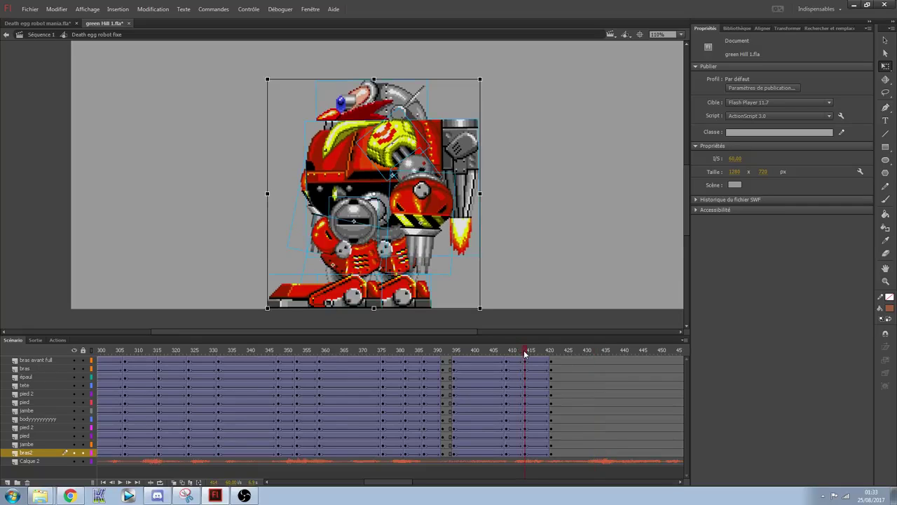
left_click(400, 137)
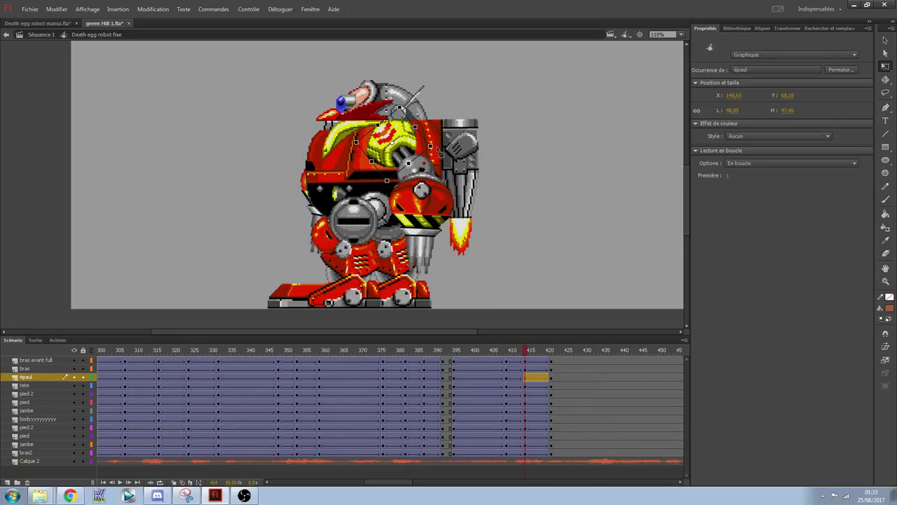
left_click(405, 159)
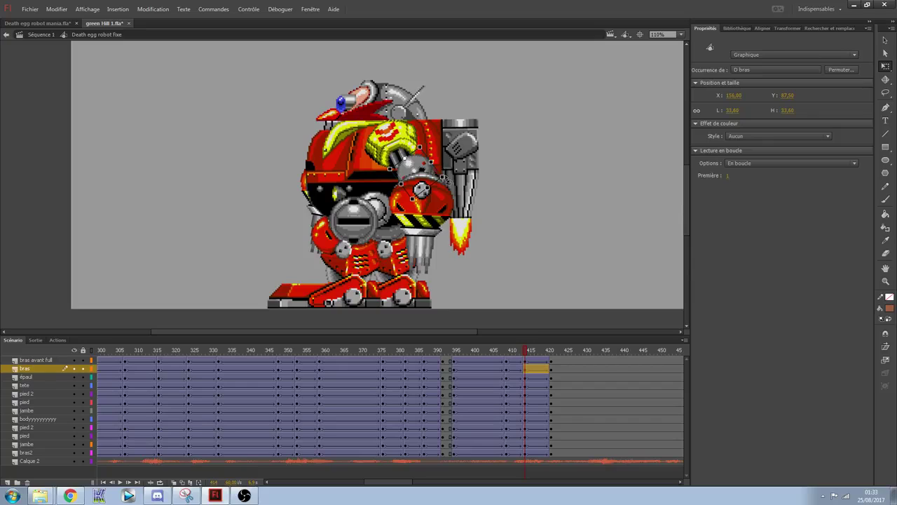
left_click_drag(450, 185, 428, 224)
left_click(321, 221)
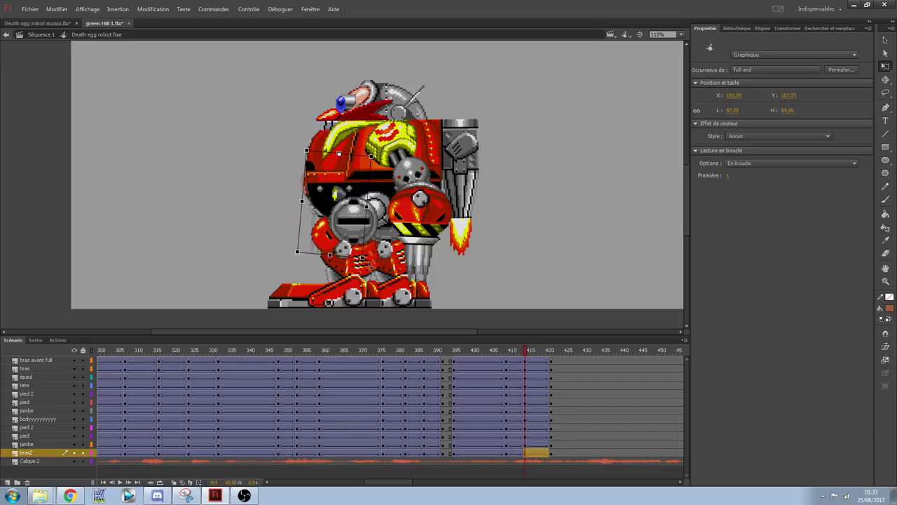
left_click(442, 236)
left_click_drag(455, 290, 449, 291)
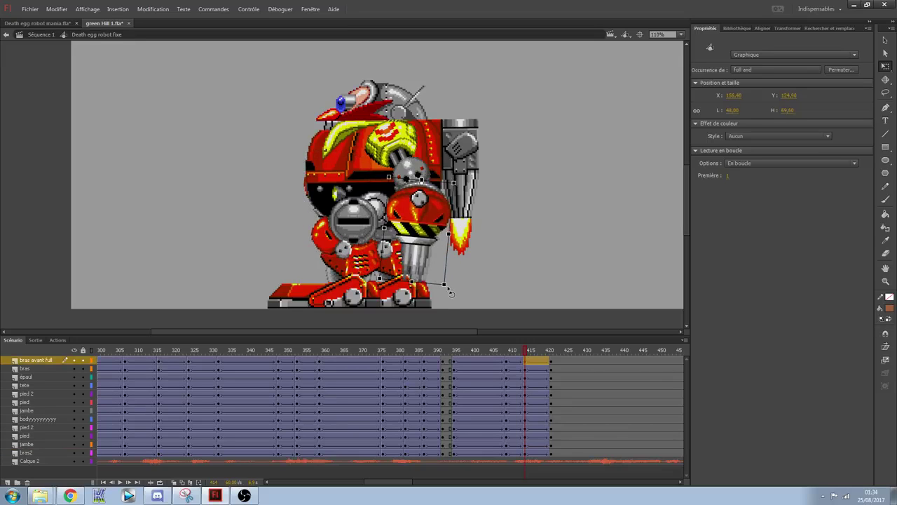
left_click_drag(535, 352, 418, 345)
key("Return")
key("Return")
left_click_drag(510, 352, 357, 353)
key("Return")
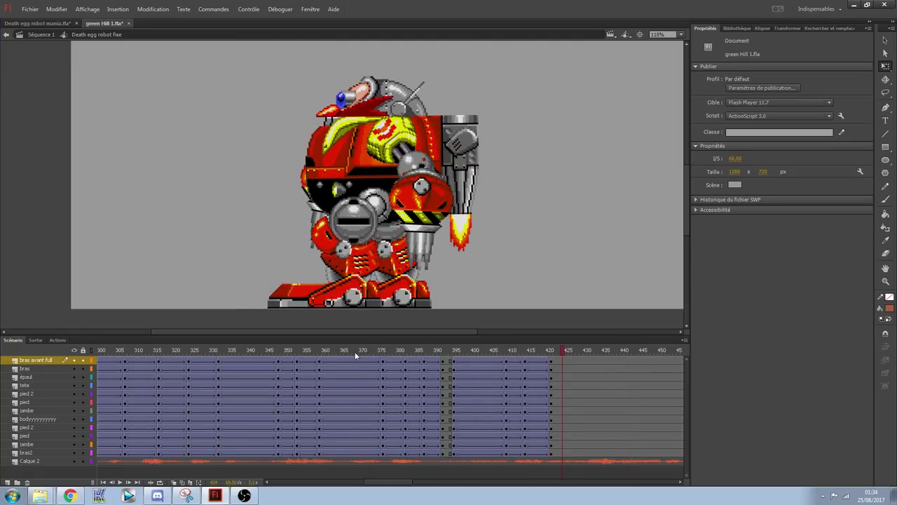
- Insert two frames into the last tweens and add keyframes at frame 418 on all robot layers
left_click_drag(540, 361, 542, 454)
key("F5")
key("F5")
key("F6")
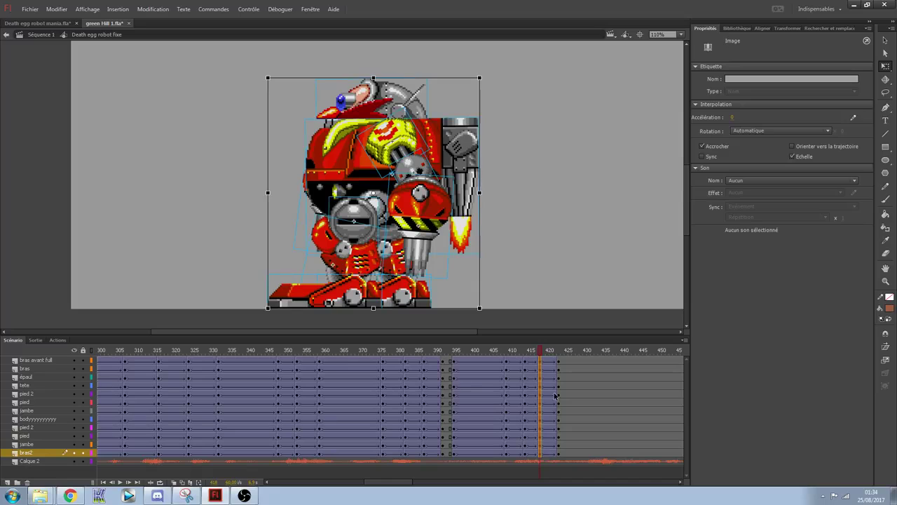
- Apply negative acceleration to the tweens at frames 414–418 and positive acceleration to those at 418–423 on all robot layers, and replay
left_click_drag(534, 362, 535, 453)
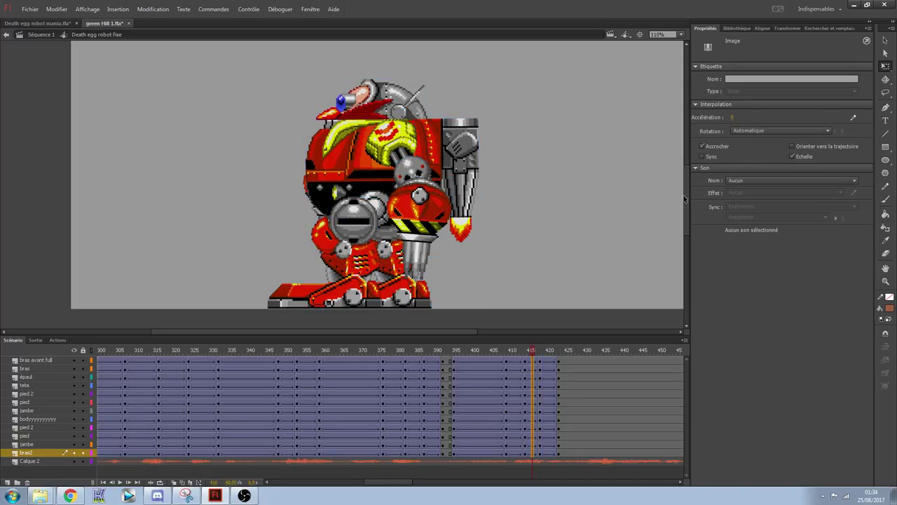
left_click_drag(733, 117, 491, 164)
left_click_drag(550, 361, 549, 453)
left_click_drag(735, 118, 780, 108)
left_click_drag(551, 351, 191, 329)
key("Return")
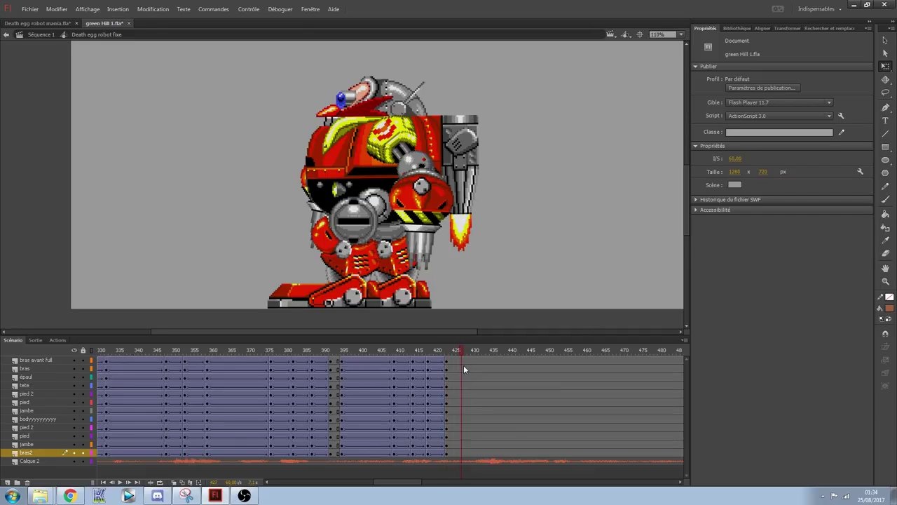
- Add keyframes at frame 432 on all robot layers and tilt the upper body counterclockwise into a forward lean
left_click_drag(466, 365, 499, 362)
left_click(500, 454)
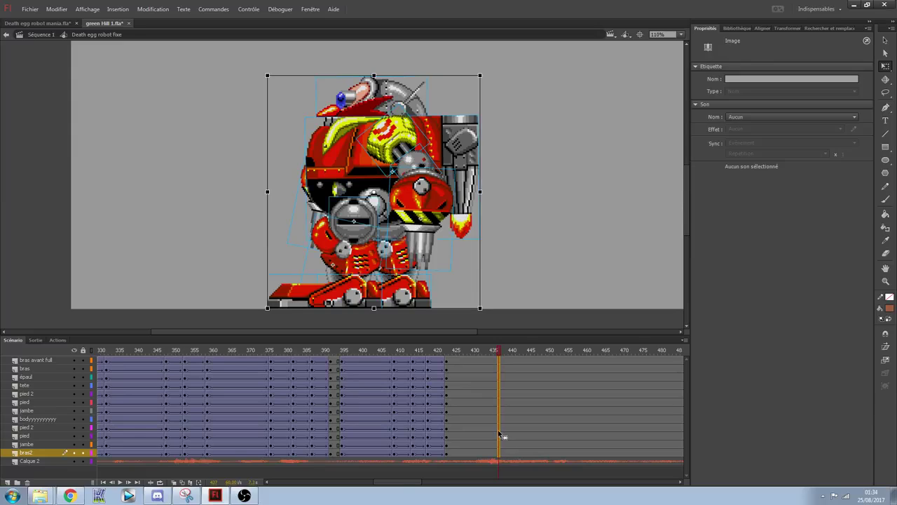
left_click(481, 360)
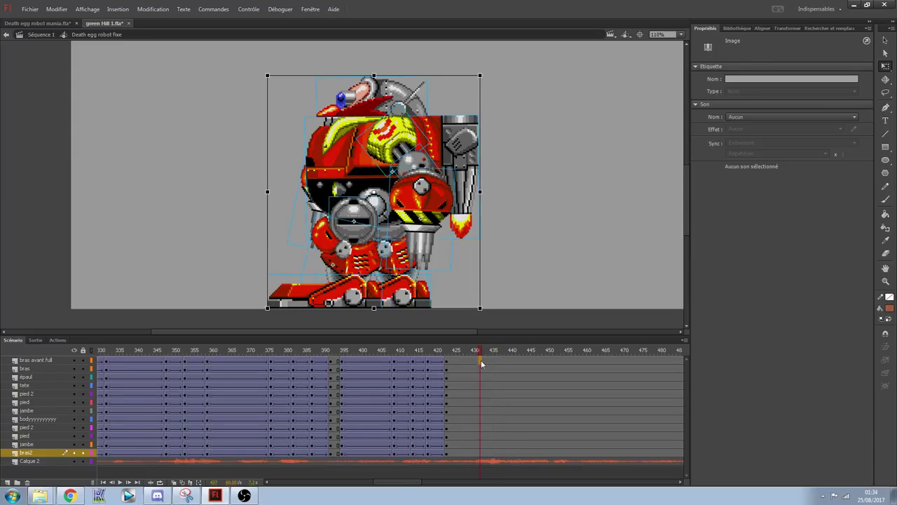
left_click(480, 452)
left_click(556, 241)
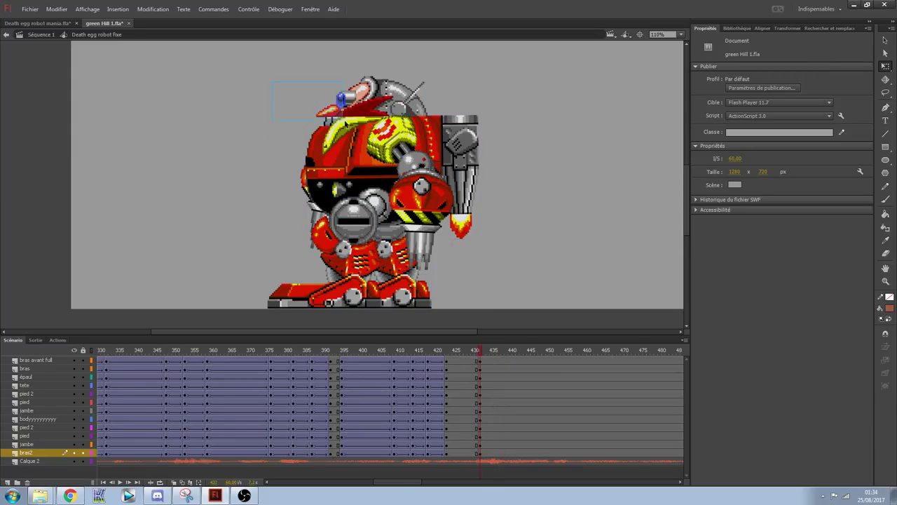
left_click_drag(463, 184, 465, 188)
left_click_drag(490, 276, 505, 260)
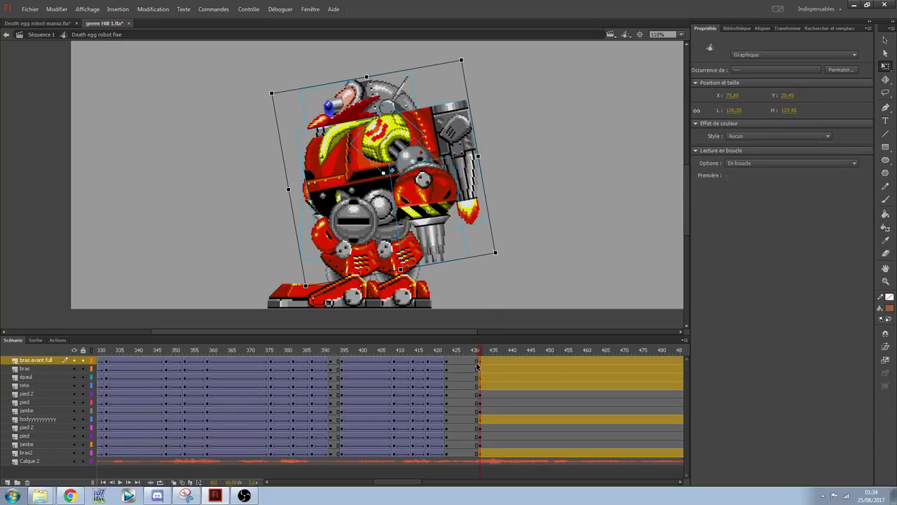
- Add keyframes at frame 448 on all robot layers, rotate the upper body clockwise into a backward lean and reposition it over the legs
left_click(541, 364)
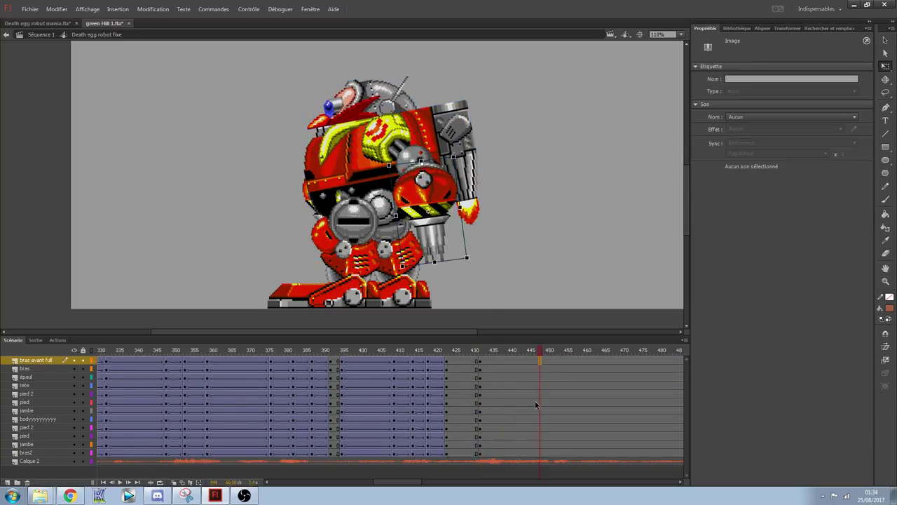
left_click(542, 452, "shift")
key("F6")
left_click(605, 196)
left_click_drag(290, 82, 476, 180)
left_click_drag(497, 272, 418, 274)
left_click_drag(393, 145, 406, 166)
- Rotate the shoulder counterclockwise, move the upper arm onto it, and swing the front forearm clockwise into place at frame 448
left_click(433, 163)
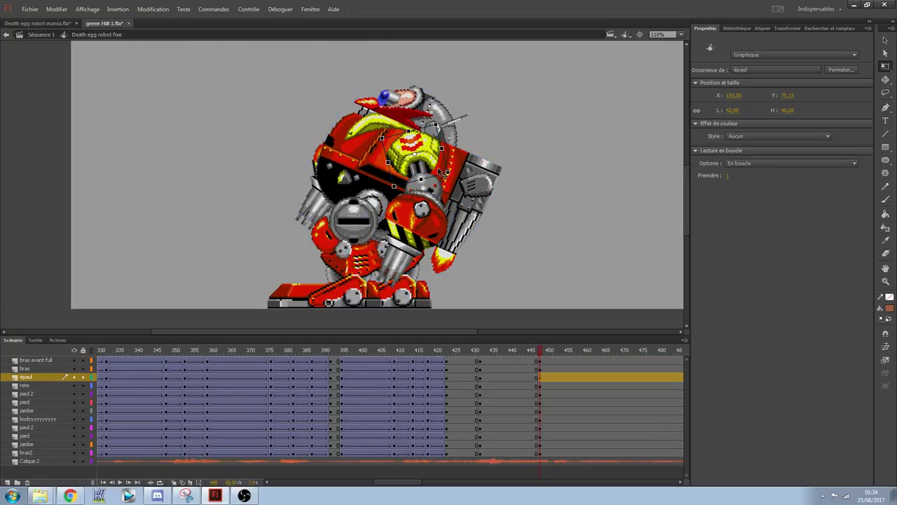
left_click_drag(457, 179, 472, 143)
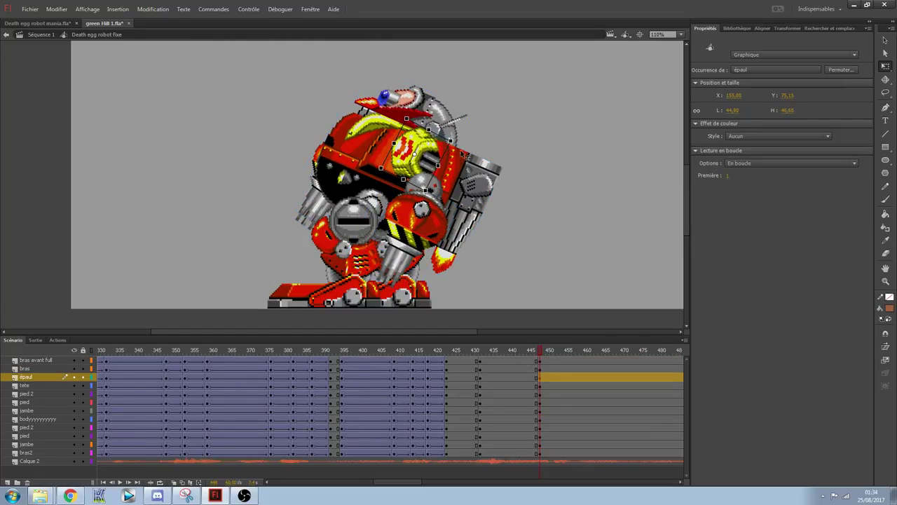
left_click(437, 189)
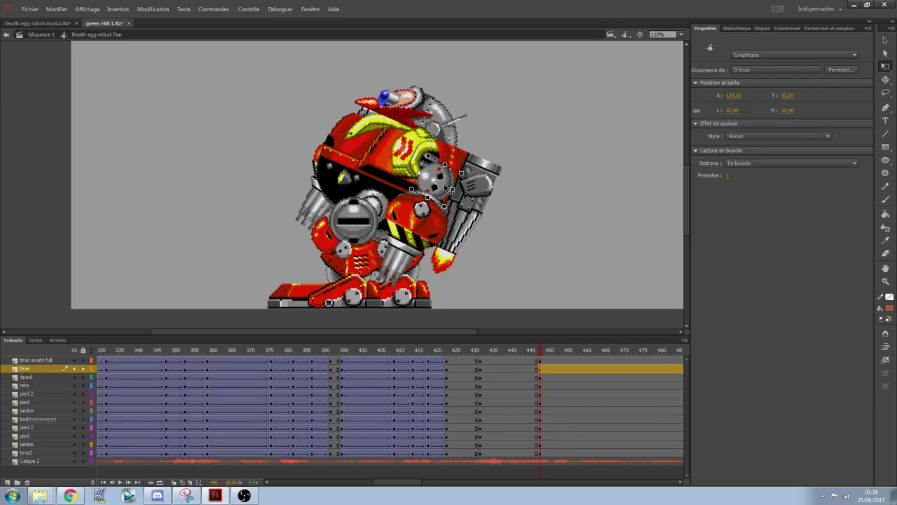
left_click(452, 246)
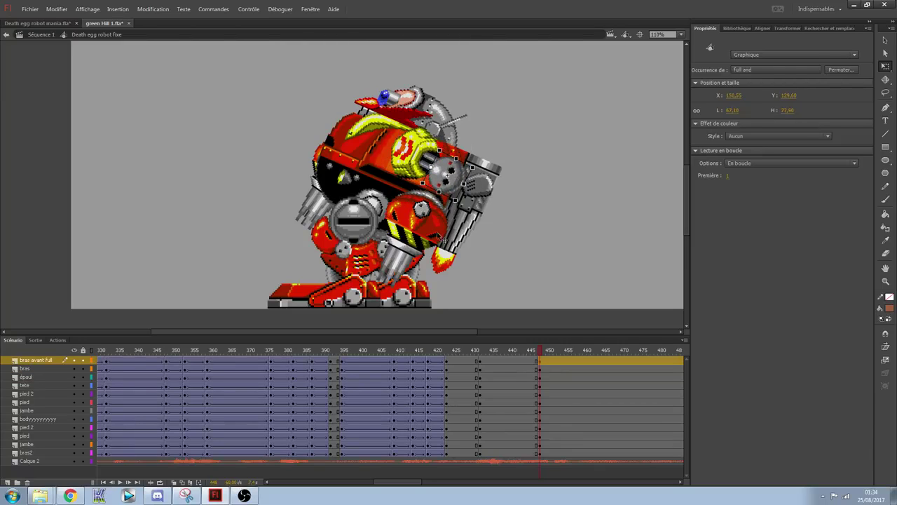
left_click_drag(418, 307, 375, 290)
left_click_drag(415, 204, 473, 207)
- Rotate the rear arm clockwise and tuck it in behind the body at frame 448
left_click(315, 210)
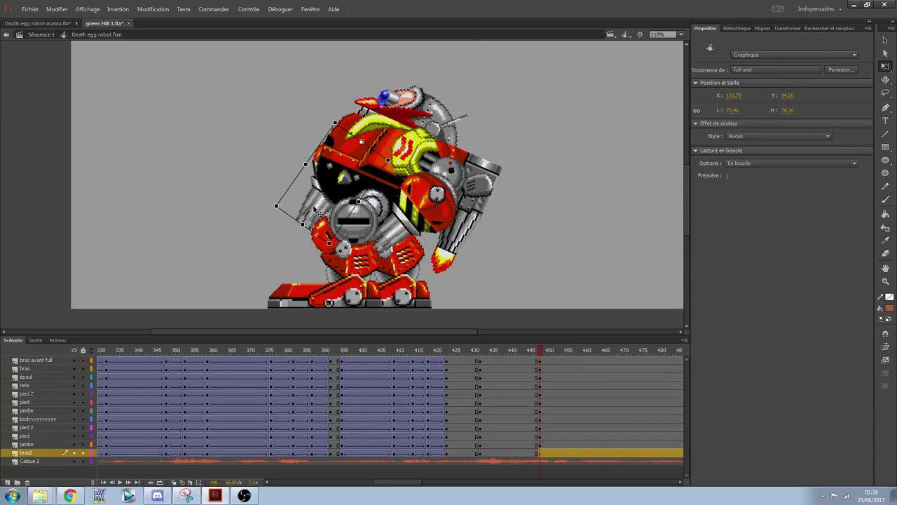
left_click_drag(404, 167, 395, 190)
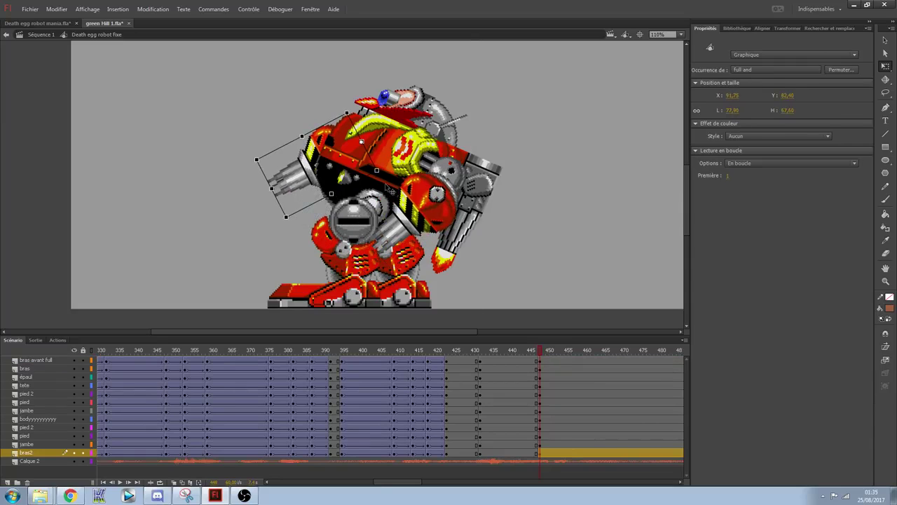
left_click_drag(293, 175, 334, 189)
- Reduce the upper body's backward lean at frame 448, shift it slightly up, and rotate the front forearm further clockwise
left_click_drag(311, 97, 515, 193)
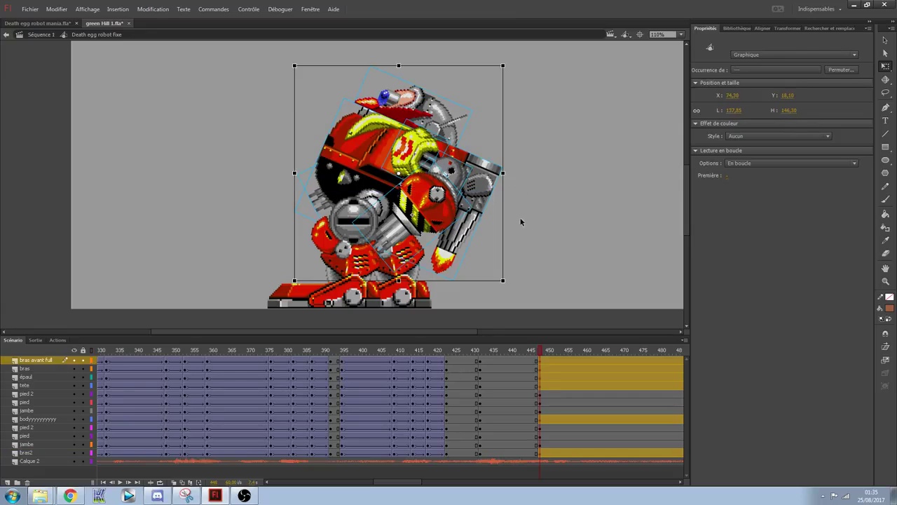
left_click_drag(512, 288, 523, 265)
left_click_drag(418, 185, 424, 180)
left_click(589, 182)
left_click(430, 215)
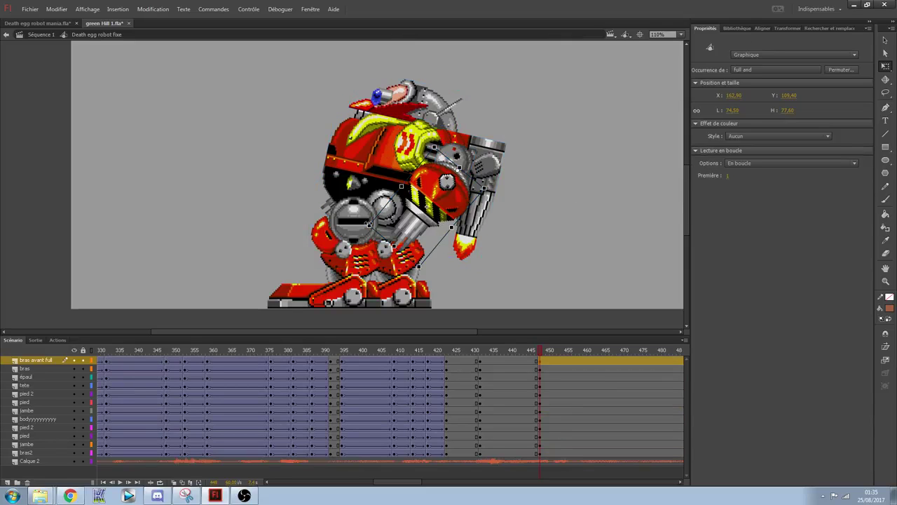
left_click_drag(369, 226, 360, 196)
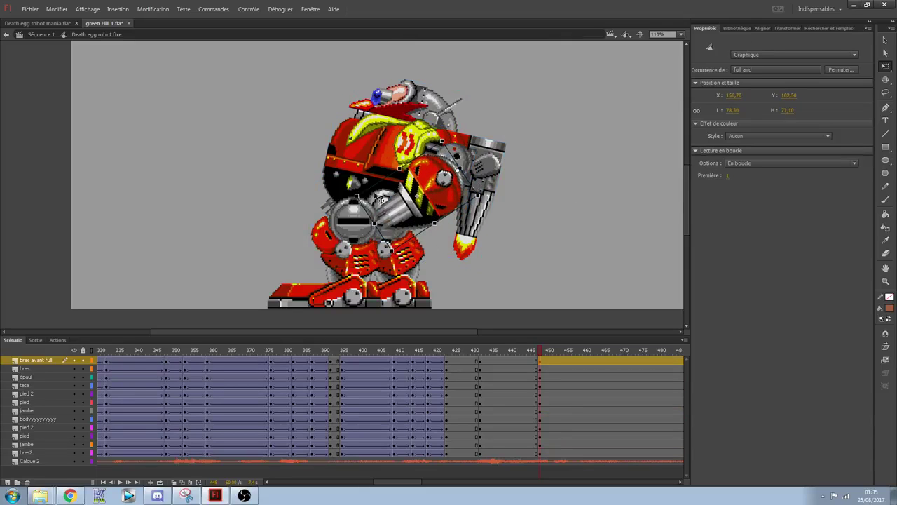
left_click(588, 202)
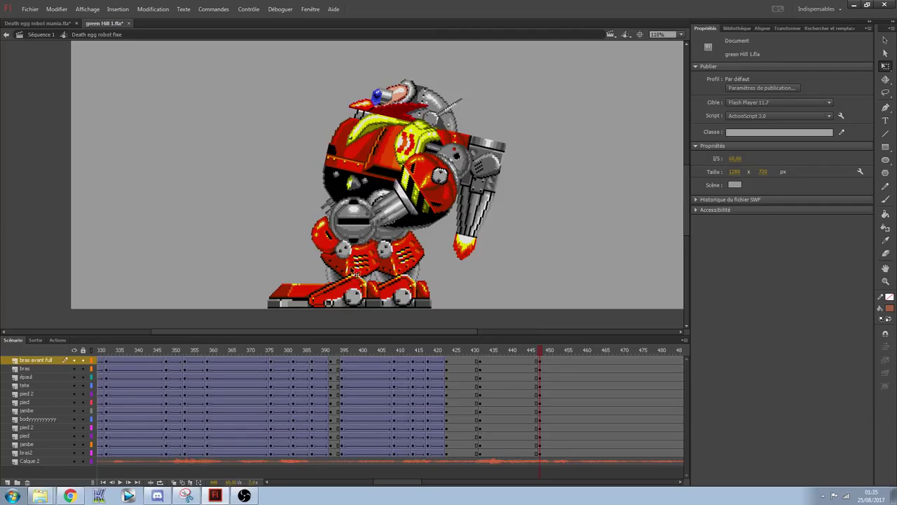
- At frame 448, rotate the front thigh clockwise, shift the rear foot and lower leg backward, and rotate the rear lower leg counterclockwise
left_click(356, 222)
left_click_drag(382, 249, 368, 256)
left_click_drag(353, 222, 354, 224)
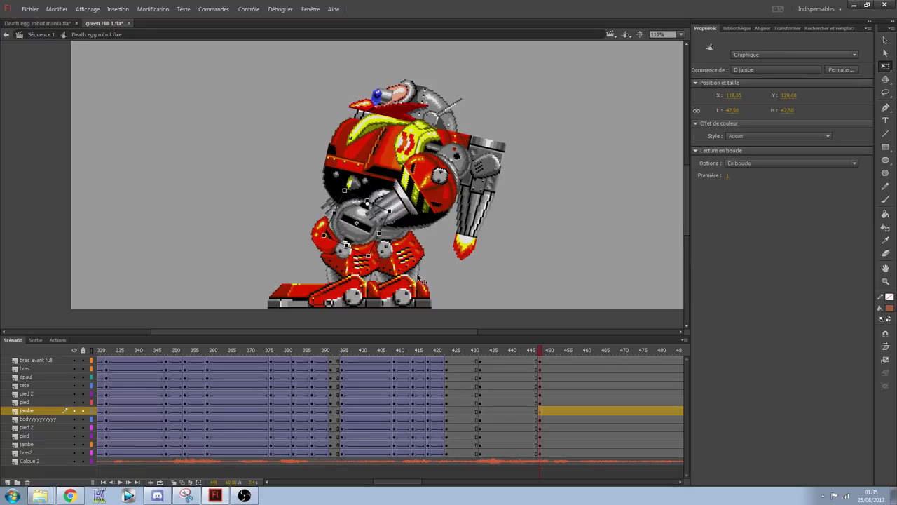
left_click(424, 271)
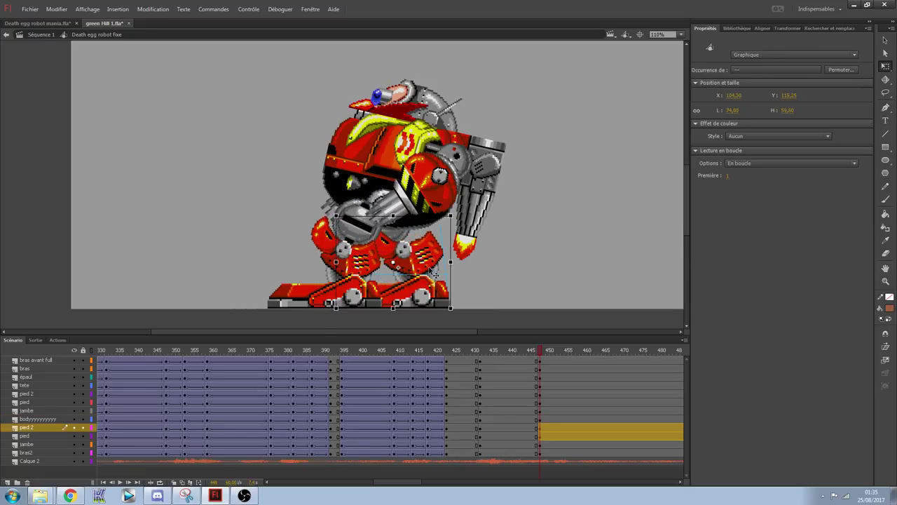
left_click(434, 273)
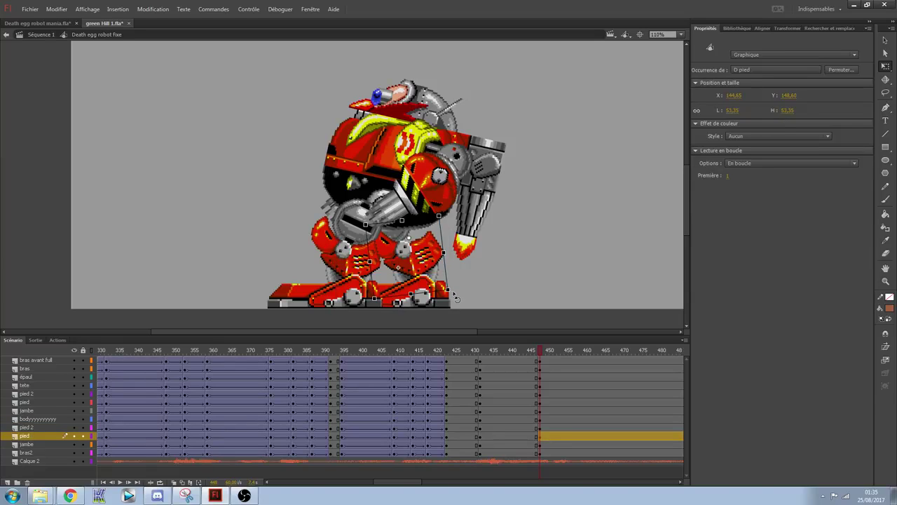
left_click_drag(456, 295, 463, 285)
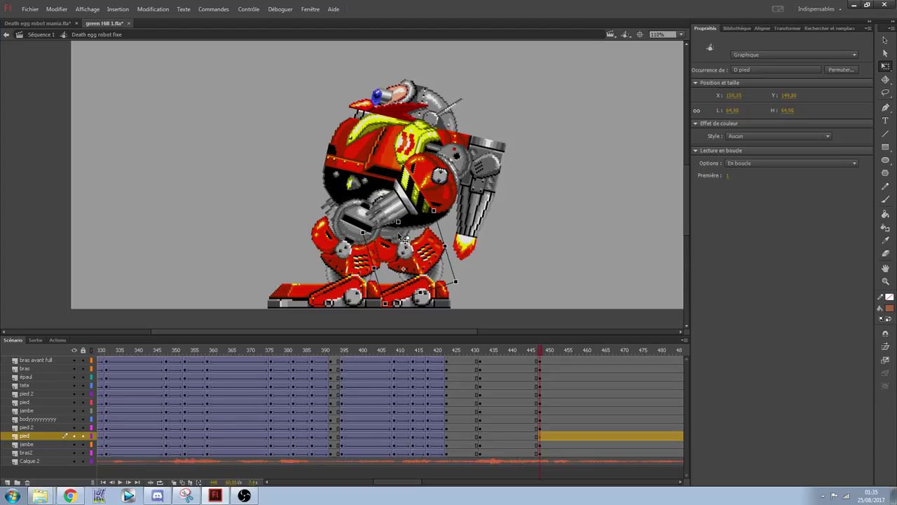
- Nudge the rear thigh into line with its knee and refit the front lower leg beneath the thigh at frame 448
left_click(401, 242)
key("Right")
key("Right")
key("Right")
key("Right")
key("Right")
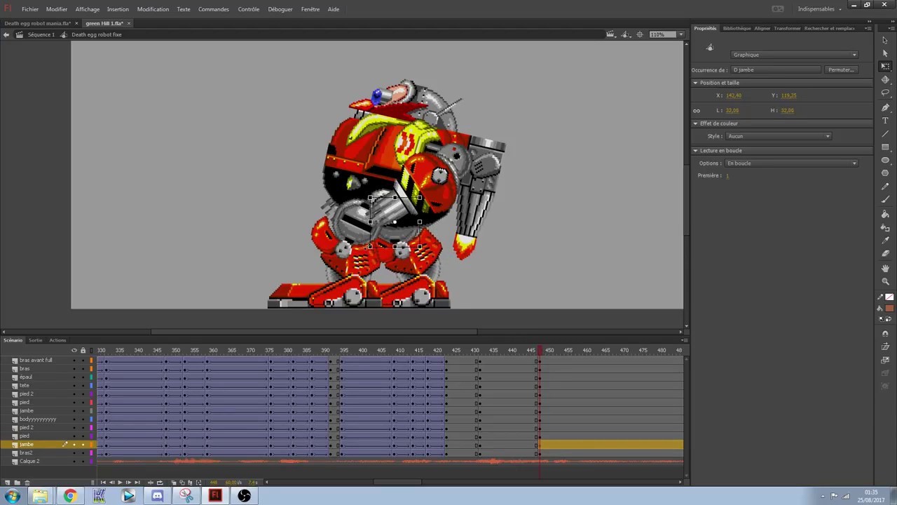
left_click(382, 297)
left_click_drag(381, 307, 410, 310)
mouse_move(547, 349)
left_mouse_down()
mouse_move(531, 350)
mouse_move(540, 352)
left_mouse_up()
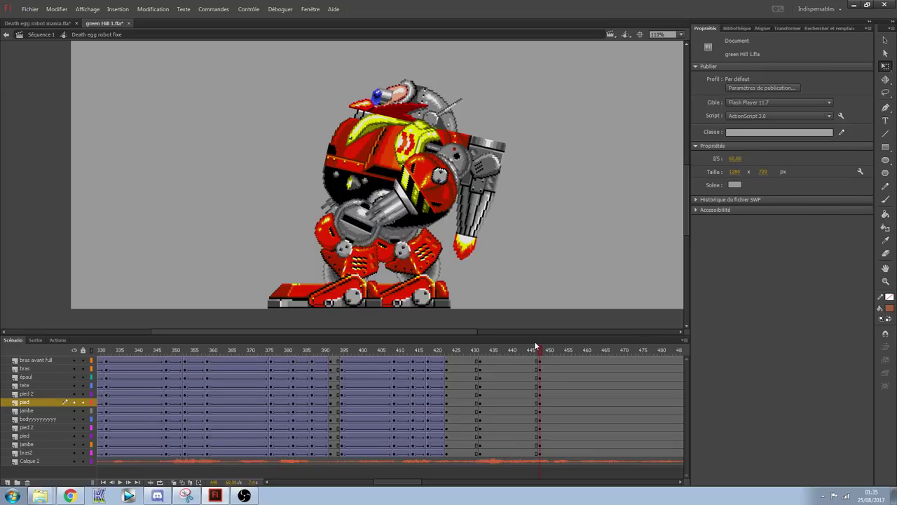
- Create classic tweens on all robot layers between frames 432 and 448 and play back the animation
left_click_drag(517, 362, 507, 452)
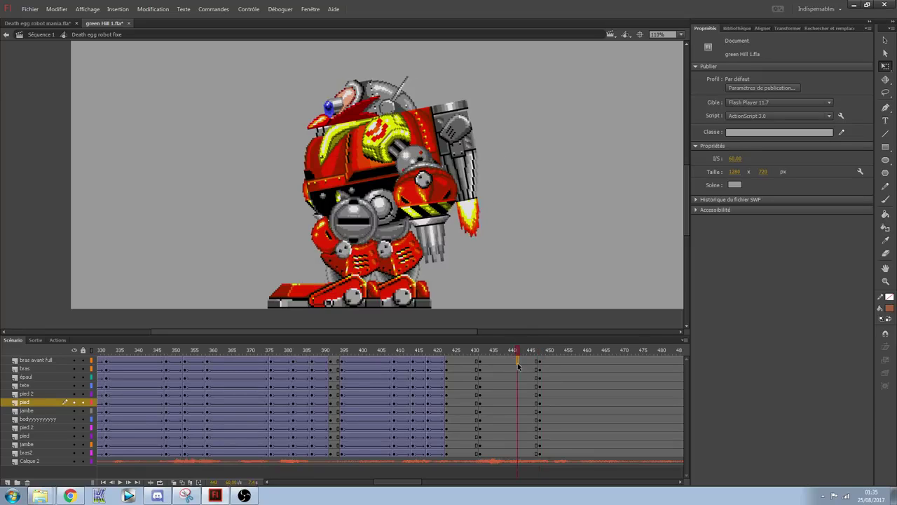
right_click(509, 451)
left_click(567, 228)
left_click_drag(510, 350, 114, 344)
key("Return")
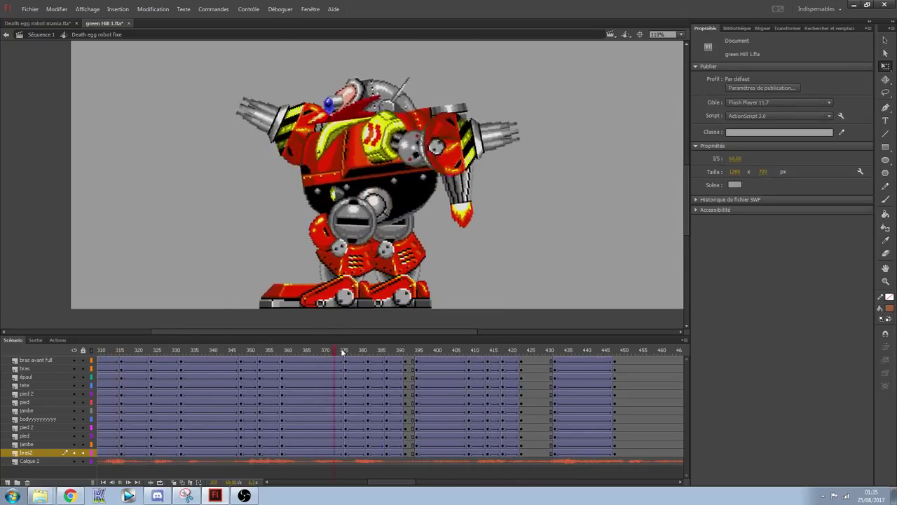
- Create classic tweens on all robot layers between frames 423 and 432 and scrub through the motion
left_click_drag(532, 352, 540, 458)
right_click(540, 458)
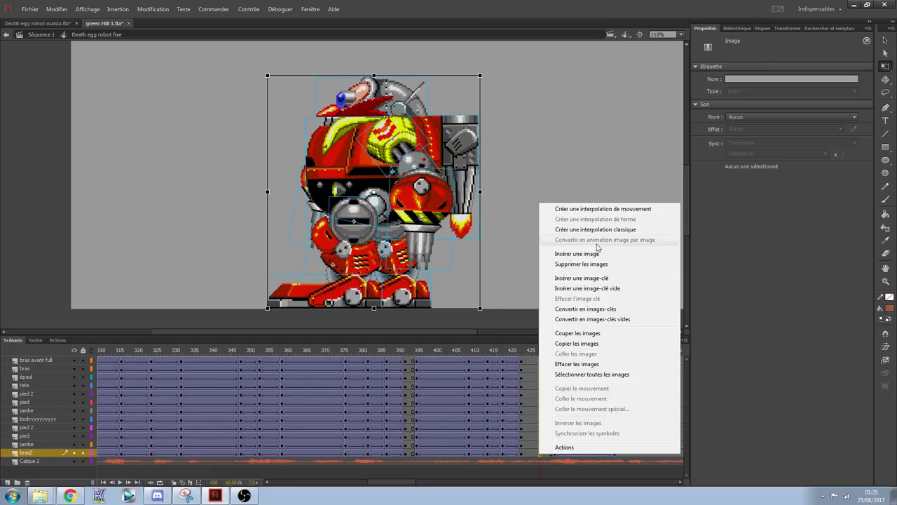
left_click(591, 226)
left_click(546, 353)
left_click_drag(546, 353, 475, 350)
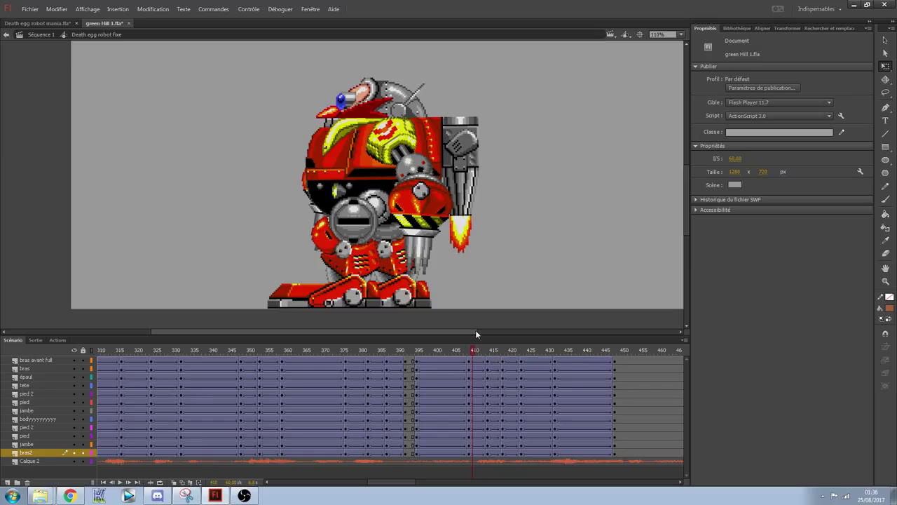
left_click_drag(495, 351, 556, 358)
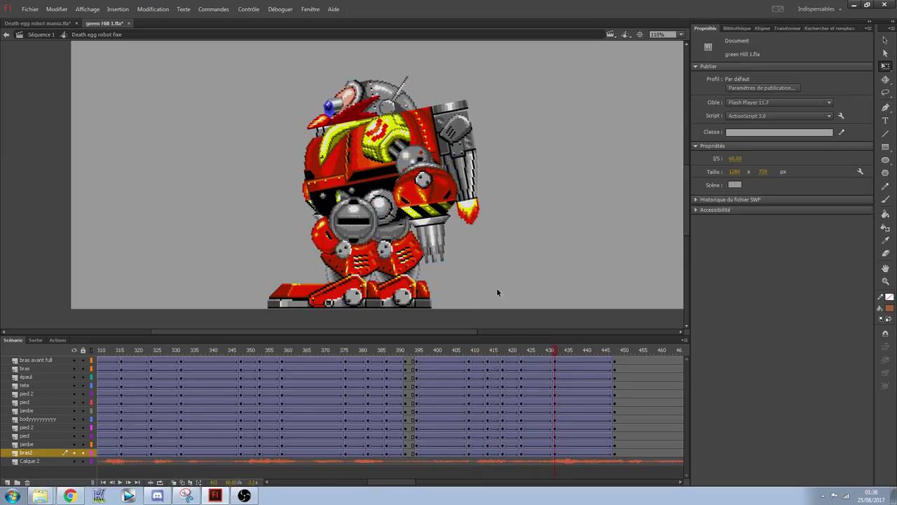
- At frame 432, rotate the front forearm clockwise, move it back onto the upper arm, and rotate the rear arm clockwise
left_click(436, 209)
left_click_drag(475, 265, 442, 271)
left_click_drag(424, 211, 418, 214)
left_click(306, 206)
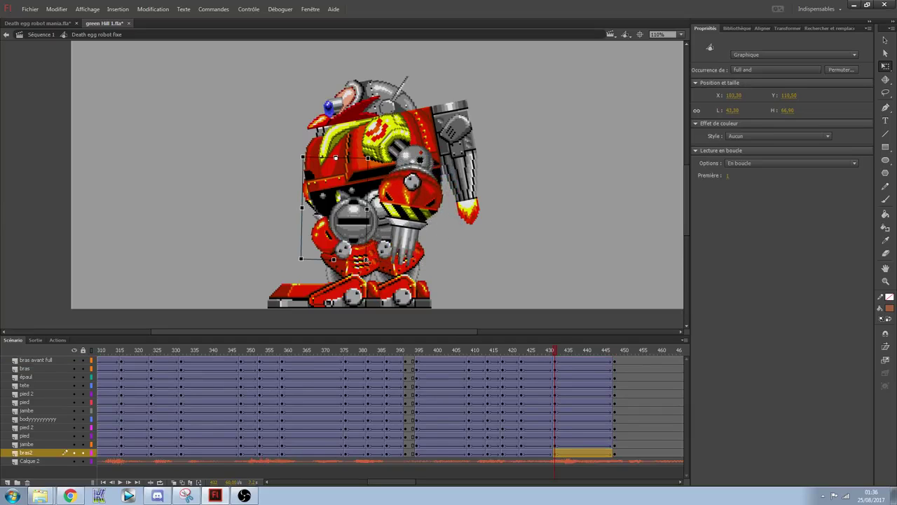
left_click_drag(375, 266, 347, 269)
- Nudge the robot's upper body and thighs slightly down at frame 432 and check the motion toward frame 448
left_click_drag(286, 89, 480, 217)
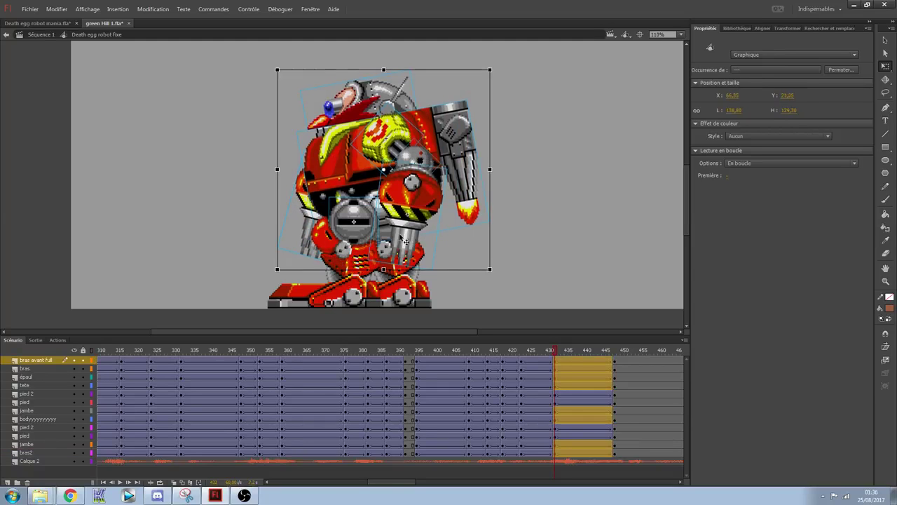
key("Down")
key("Down")
key("Down")
key("Down")
key("Down")
left_click_drag(551, 351, 612, 362)
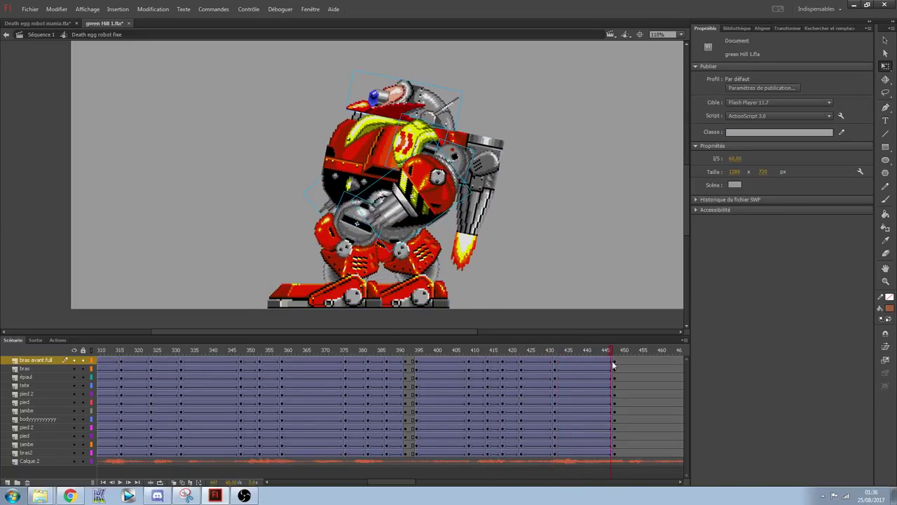
- Add keyframes at frame 427 on all robot layers, ease the tween before it, and set the following tween's easing to 100 positive
left_click_drag(545, 353, 541, 454)
mouse_move(537, 454)
left_mouse_down()
mouse_move(537, 362)
mouse_move(534, 454)
left_mouse_up()
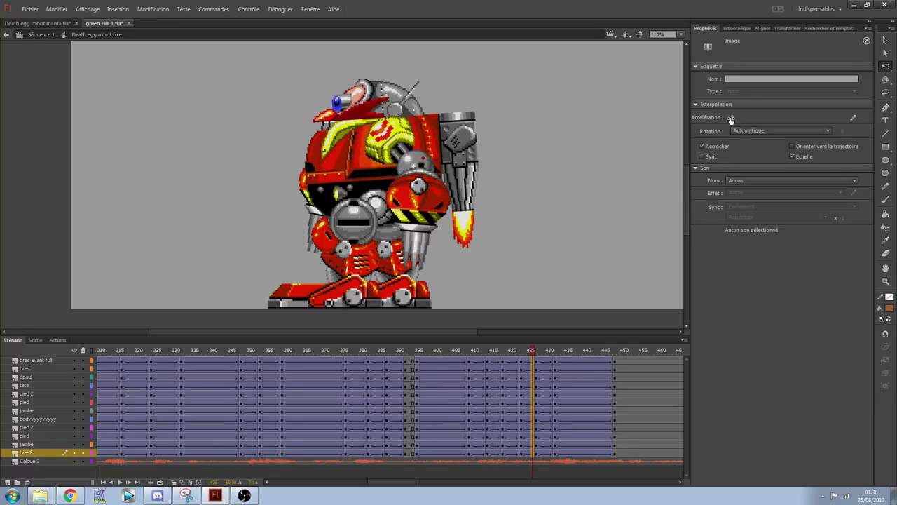
left_click_drag(731, 119, 568, 363)
left_click(543, 366)
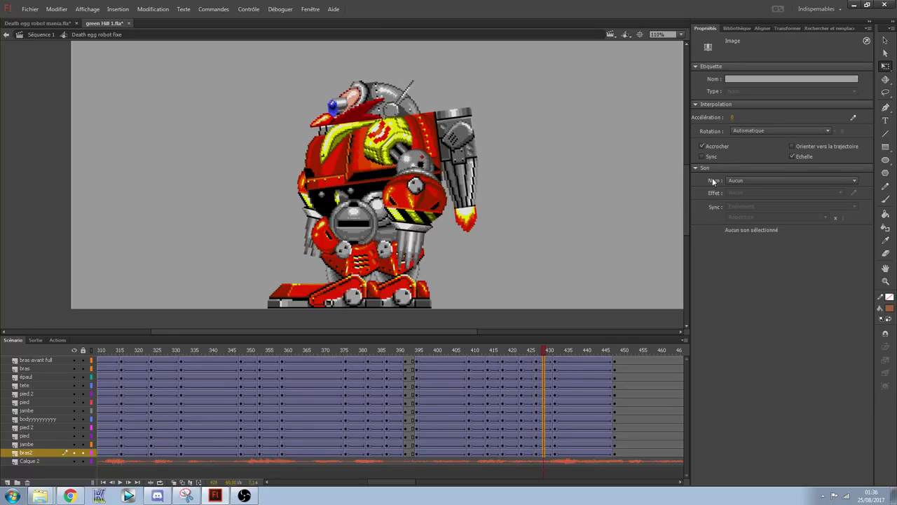
left_click_drag(733, 117, 887, 120)
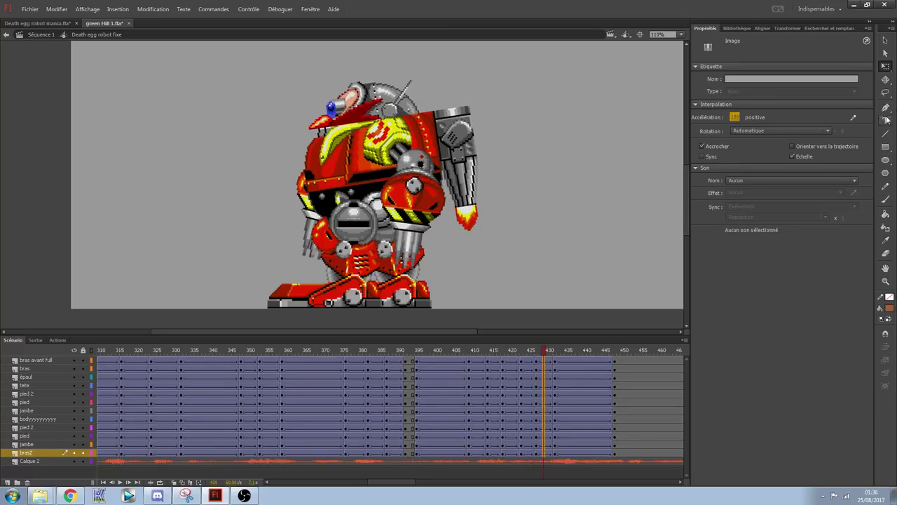
- Save the file, test the movie, and close the preview
left_click(581, 352)
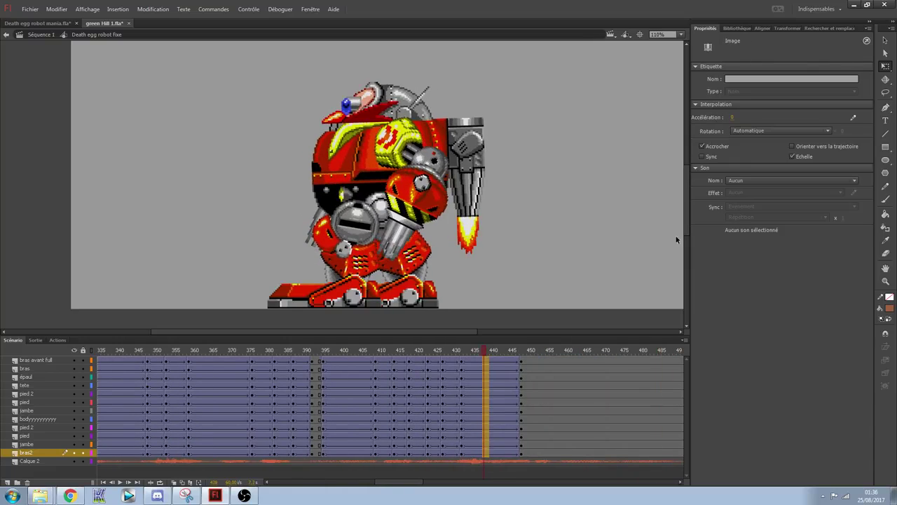
left_click(629, 201)
key("ctrl+s")
key("ctrl+Return")
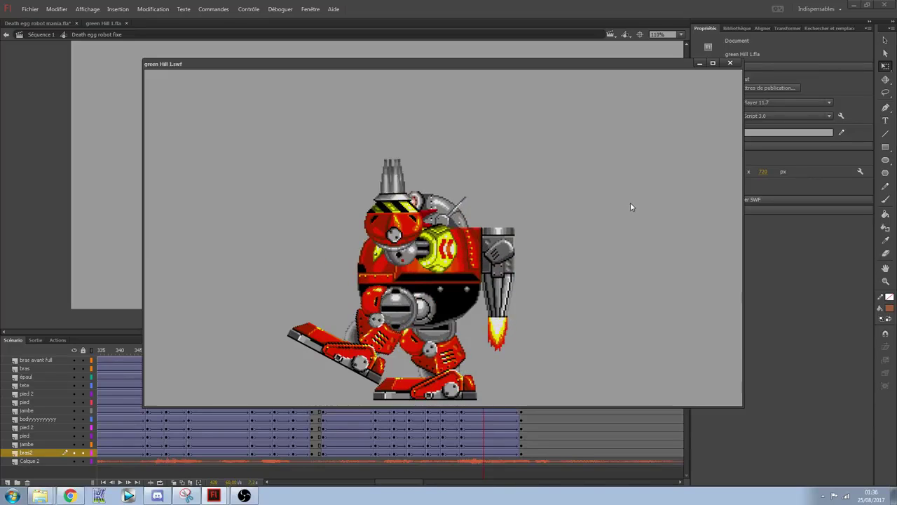
left_click(730, 62)
- Extend all layers of the robot symbol to frame 739 and test the movie again
left_click_drag(408, 482, 503, 476)
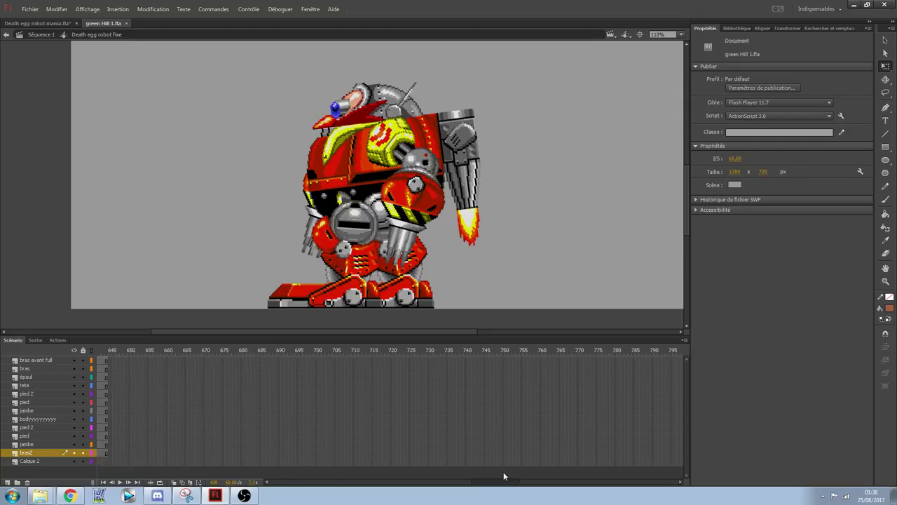
left_click(460, 351)
left_click(455, 416)
left_click(589, 263)
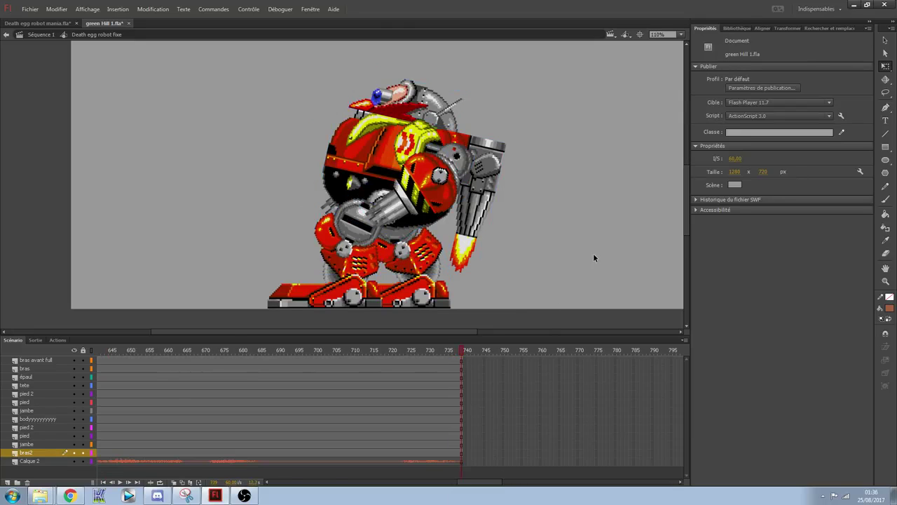
key("ctrl+Return")
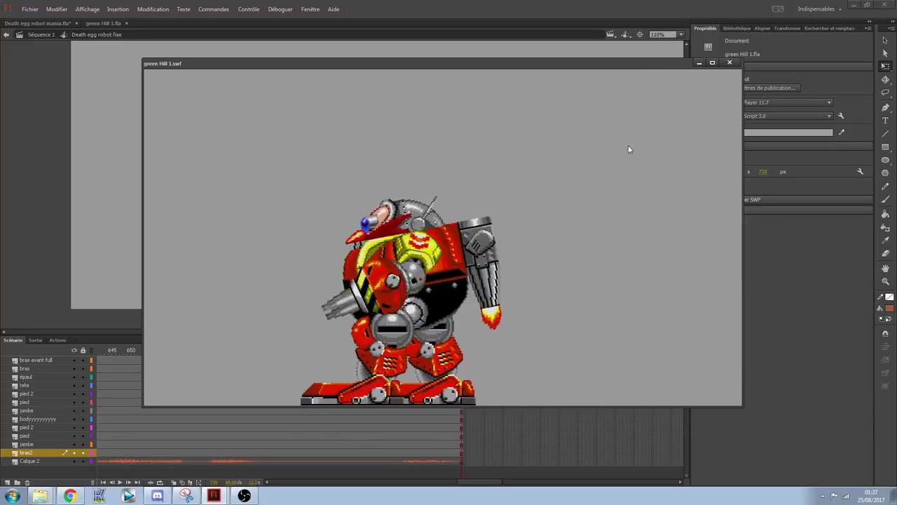
left_click(729, 63)
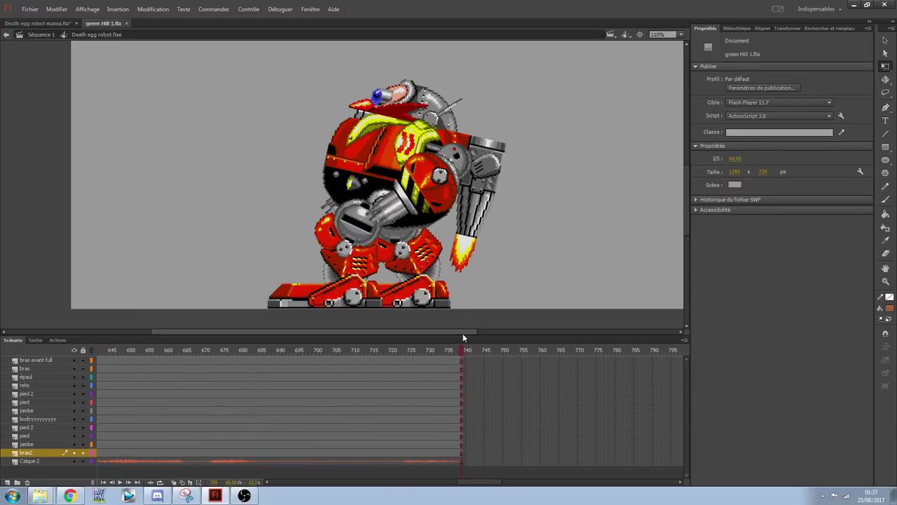
- Return to the main scene, extend all its layers past frame 600, and preview the full movie
left_click(45, 36)
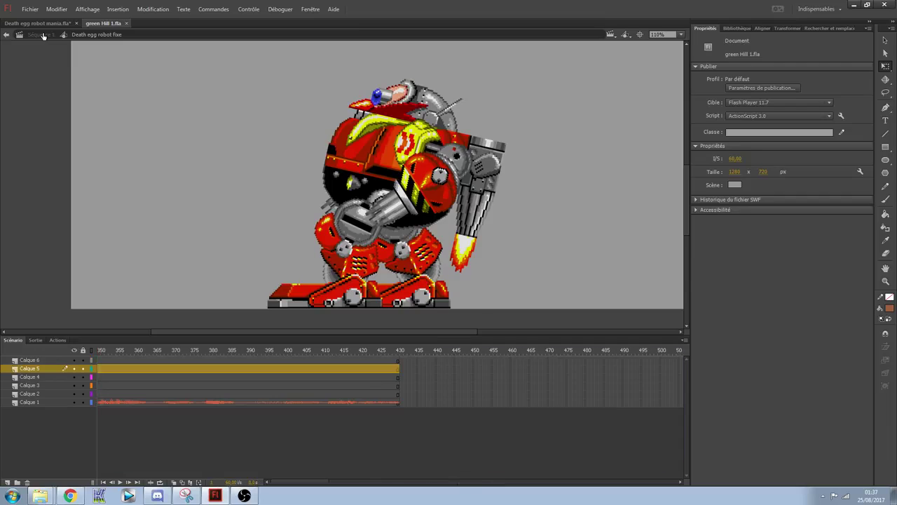
left_click_drag(445, 362, 687, 460)
key("F5")
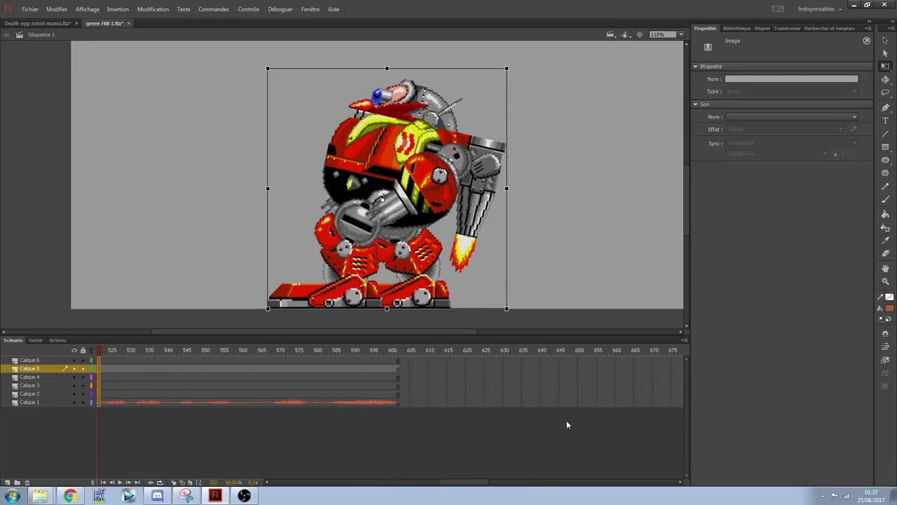
key("ctrl+Return")
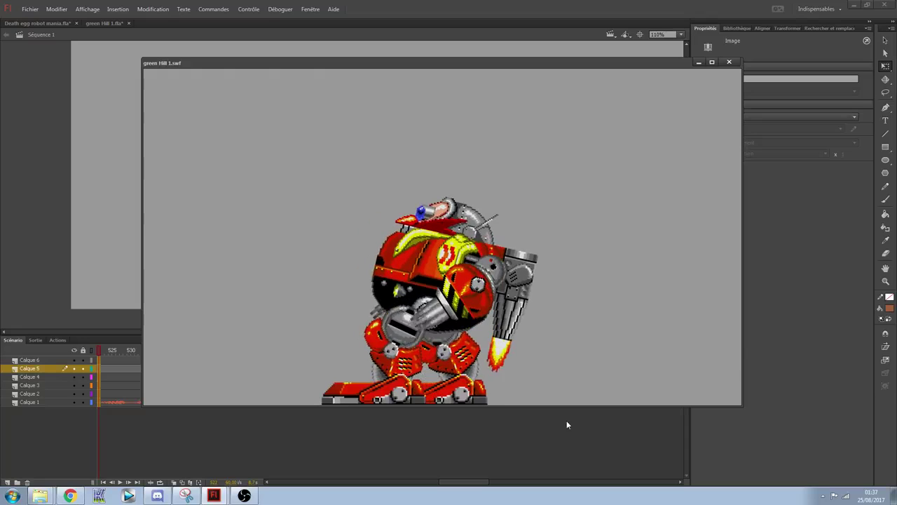
left_click(729, 62)
- Reopen the Death egg robot symbol for editing and insert keyframes at frame 457 on all robot layers
mouse_move(277, 354)
left_mouse_down()
mouse_move(75, 352)
mouse_move(262, 351)
left_mouse_up()
double_click(384, 252)
left_click_drag(91, 354, 370, 362)
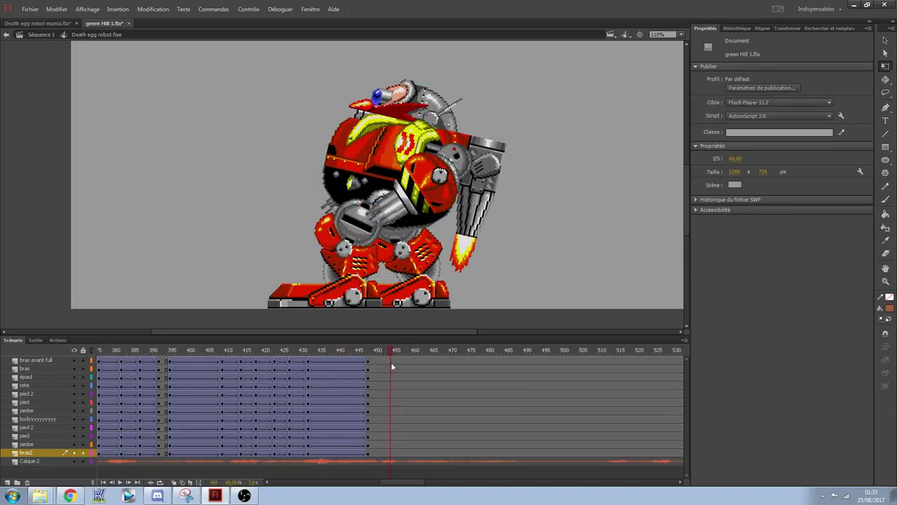
left_click_drag(402, 361, 401, 442)
key("F6")
left_click(545, 300)
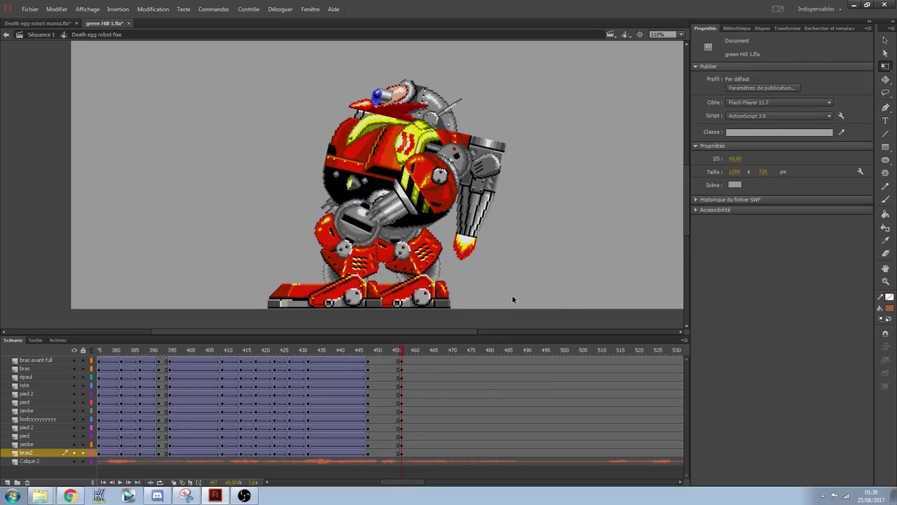
- Shift the rear foot and rear lower leg slightly backward at frame 457 and compare with the preceding frames
left_click(442, 300)
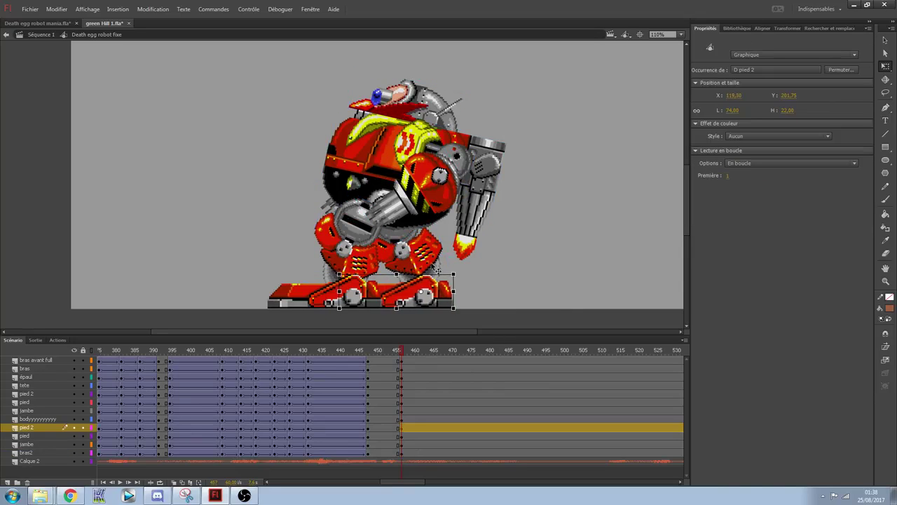
left_click(426, 258)
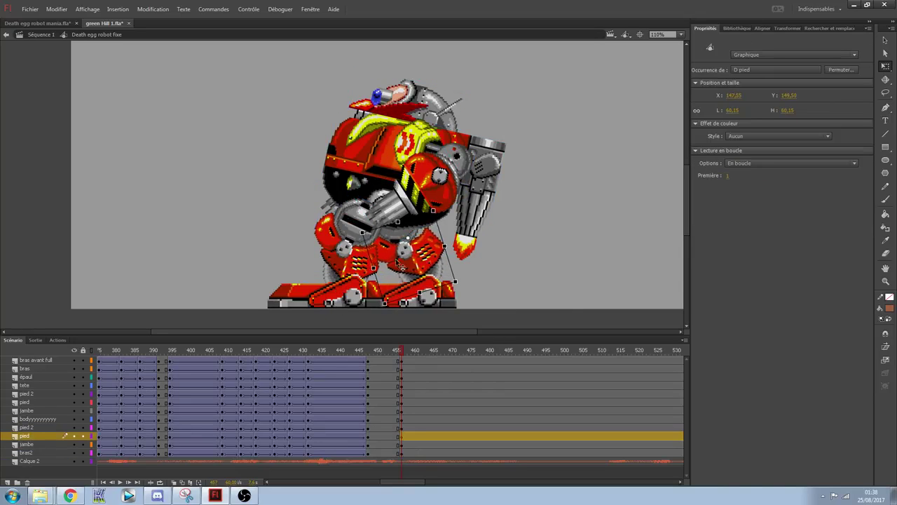
left_click(356, 300)
left_click(396, 353)
mouse_move(396, 353)
left_mouse_down()
mouse_move(374, 350)
mouse_move(401, 350)
left_mouse_up()
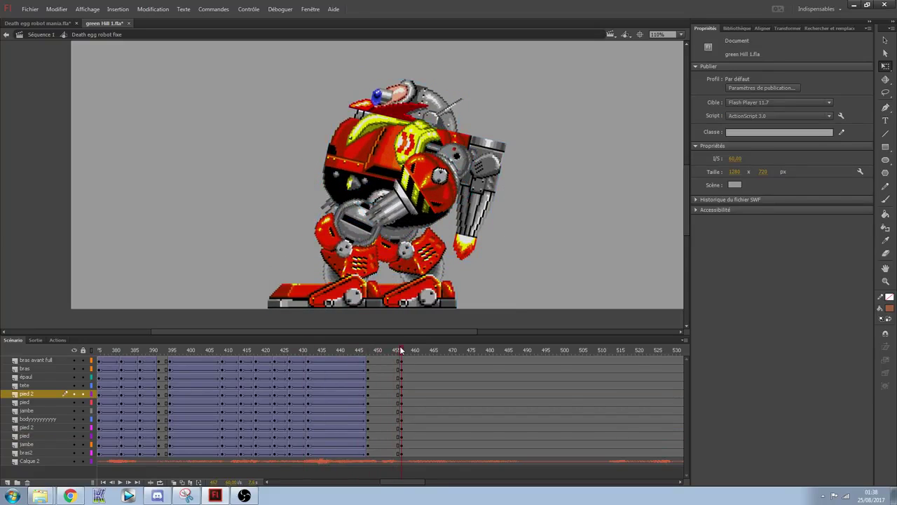
- Nudge the upper body and thighs slightly backward at frame 457 and realign the front lower leg with its thigh
left_click_drag(324, 76, 496, 206)
key("Right")
key("Right")
key("Right")
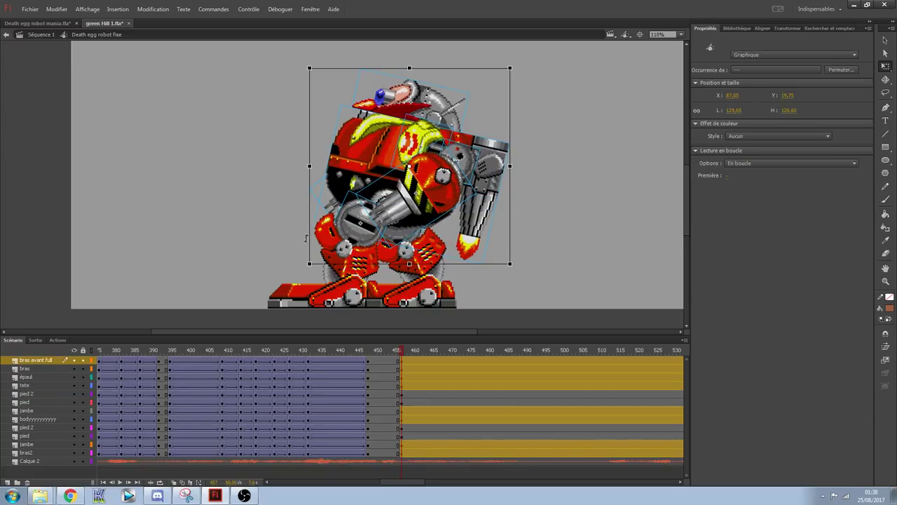
left_click(303, 244)
left_click(366, 262)
left_click_drag(364, 304, 385, 271)
left_click_drag(372, 311, 367, 315)
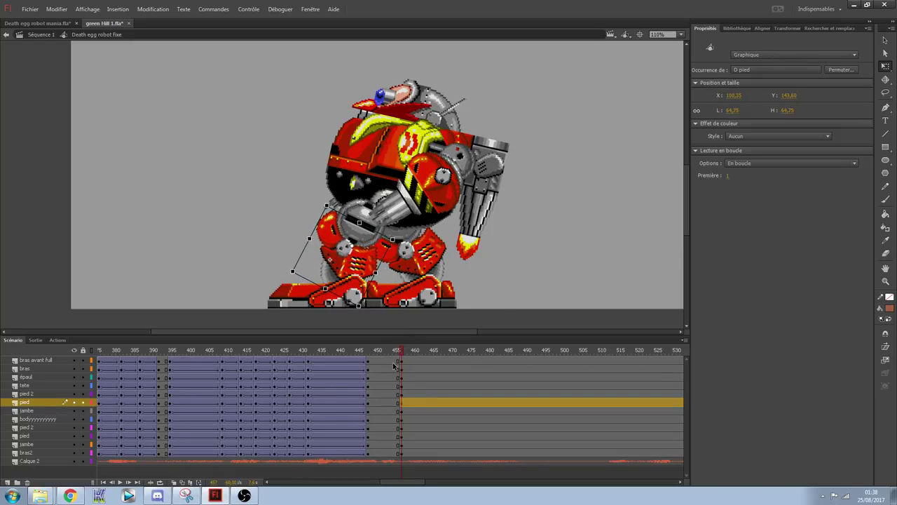
- Create classic tweens on all robot layers between frames 448 and 457, set their easing to 100 positive, and scrub back through the animation
left_click_drag(394, 365, 391, 453)
right_click(398, 424)
left_click(471, 226)
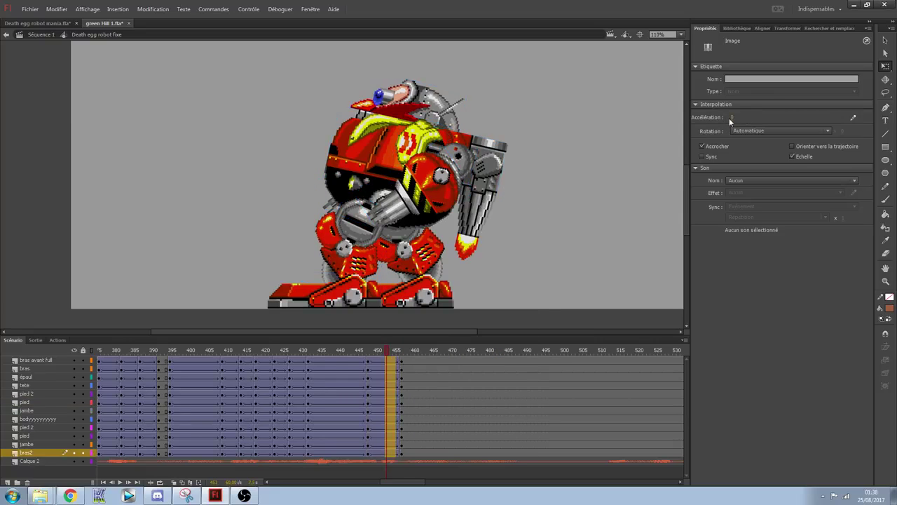
left_click_drag(732, 118, 872, 102)
left_click_drag(396, 351, 222, 331)
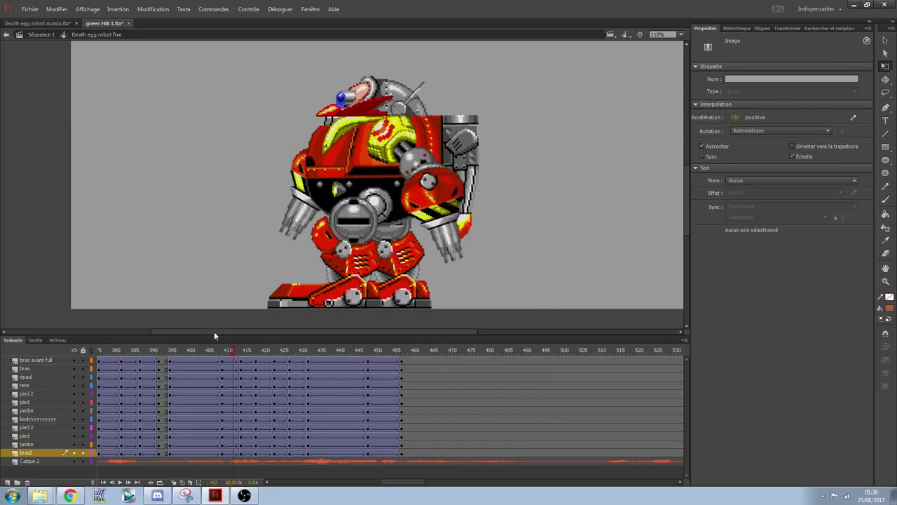
- Play back the animation, then nudge the upper body and thighs slightly backward in the final pose held from frame 457
key("Return")
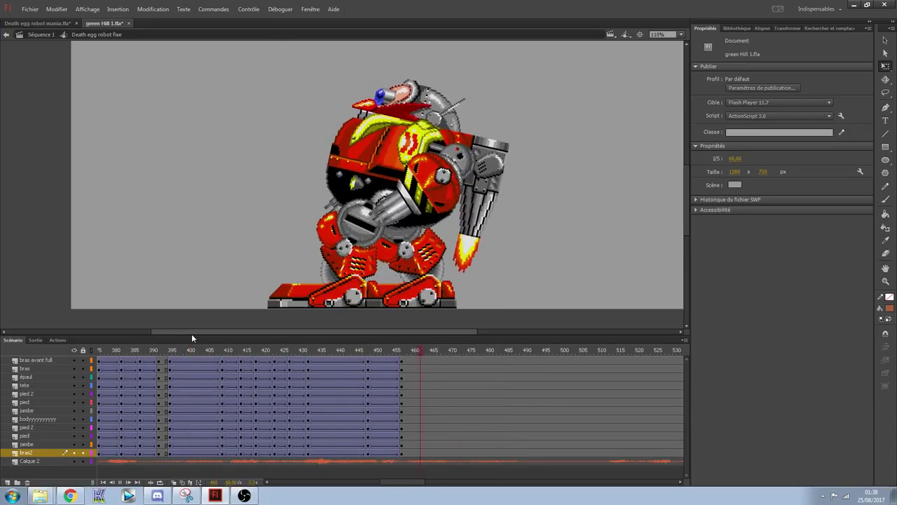
left_click(395, 223)
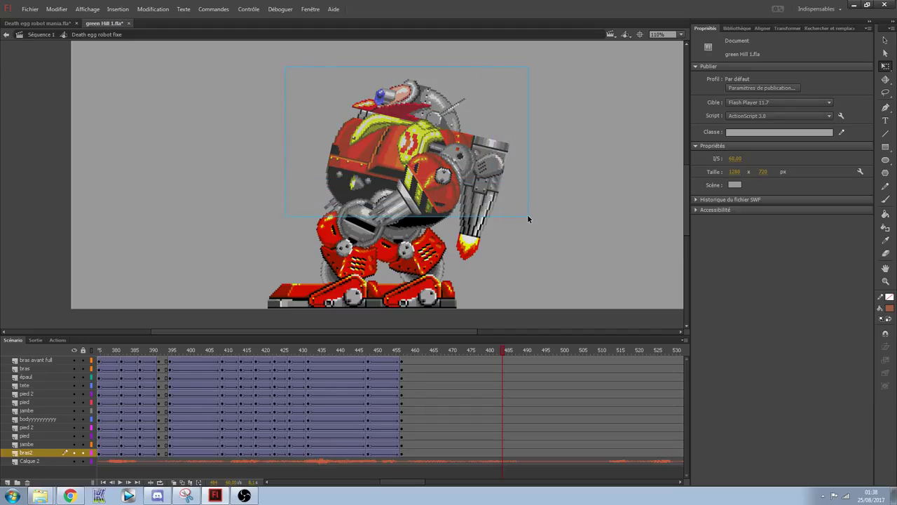
key("Right")
key("Right")
key("Right")
key("Right")
key("Right")
key("Right")
key("Right")
key("Right")
key("Right")
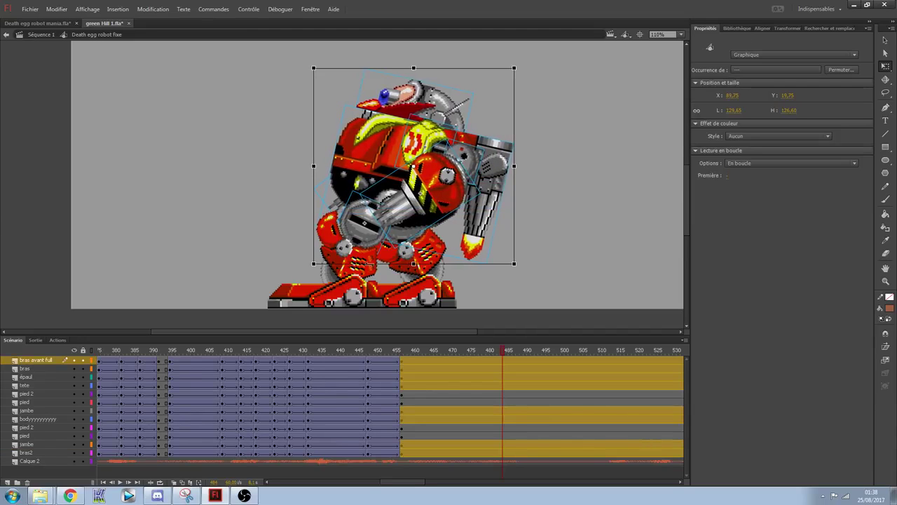
- Replay the tweened section leading into the final pose to check the backward lean
left_click(375, 277)
left_click_drag(482, 349, 199, 319)
key("Return")
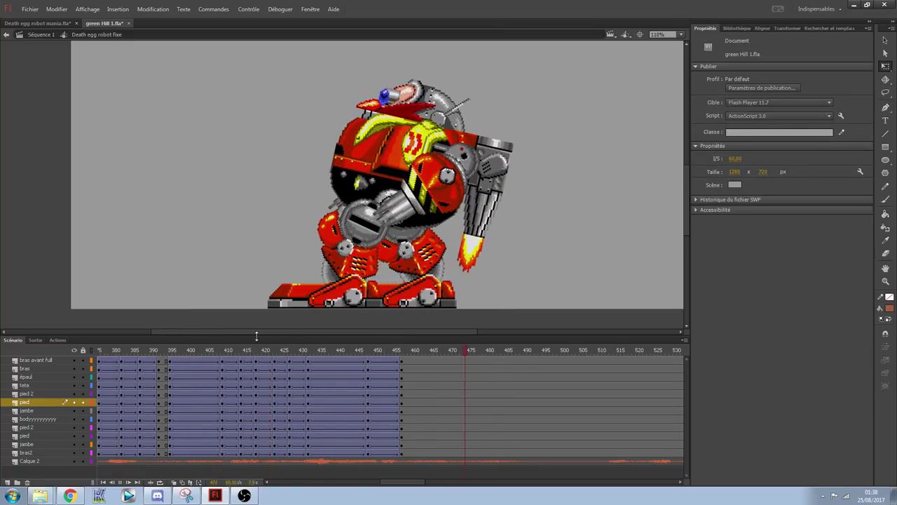
left_click_drag(405, 350, 373, 350)
key("Return")
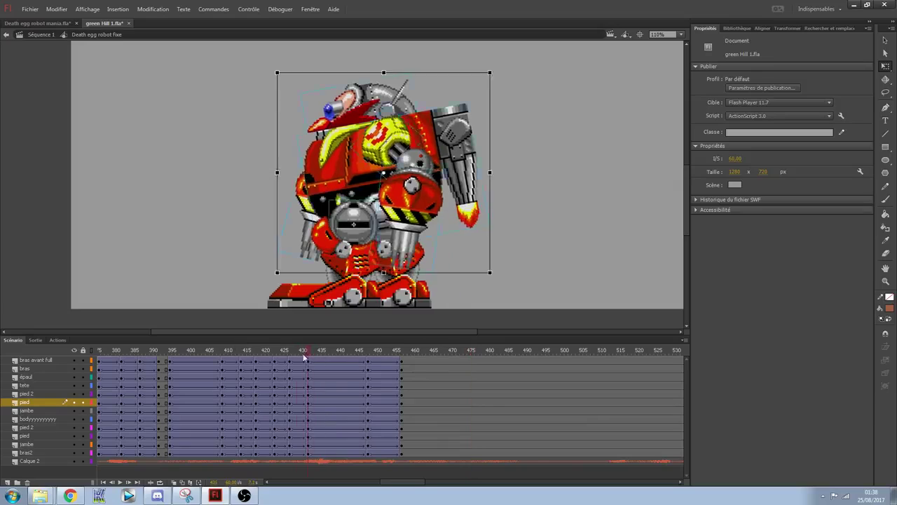
- Rotate the robot's upper body slightly clockwise at frame 457, replay the ending and test the movie
left_click(384, 362)
left_click_drag(384, 363, 400, 365)
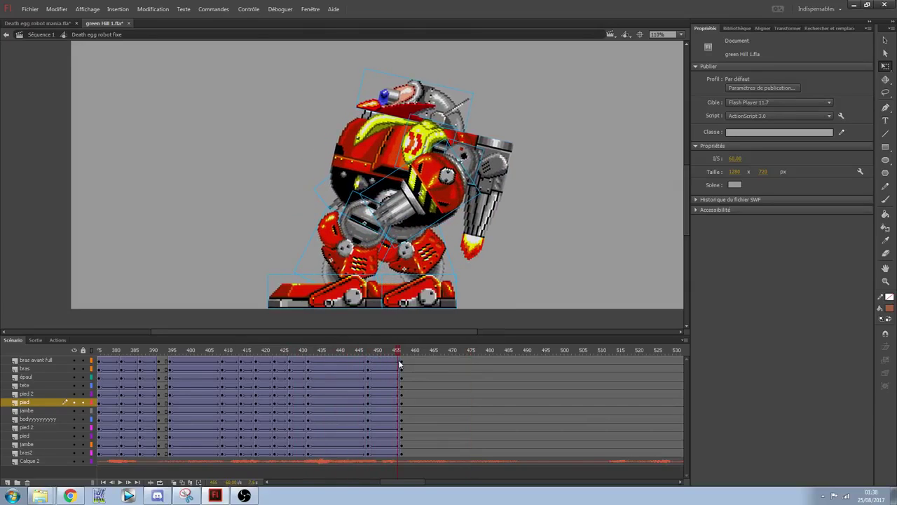
left_click(510, 204)
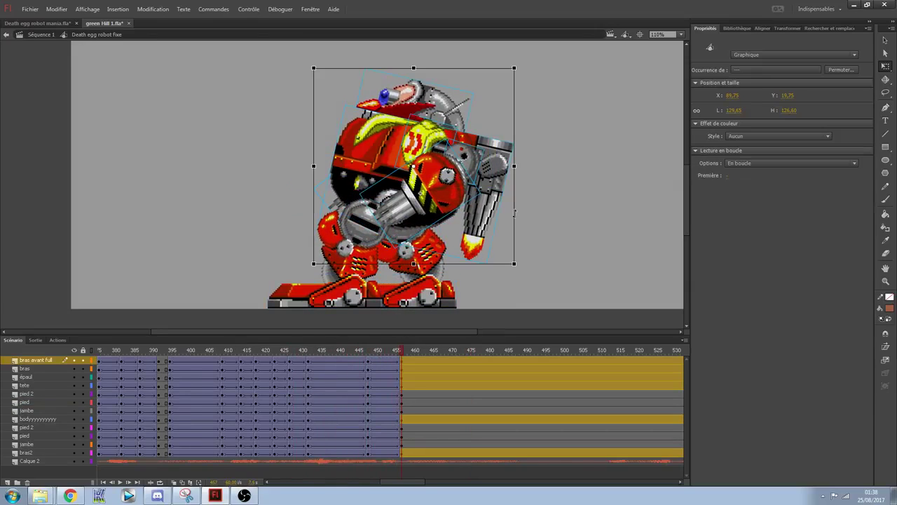
left_click_drag(521, 270, 521, 278)
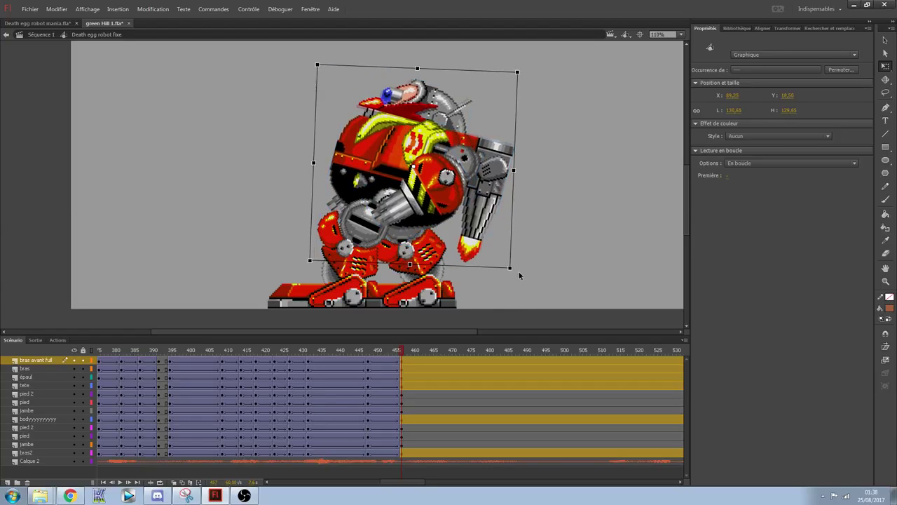
key("Return")
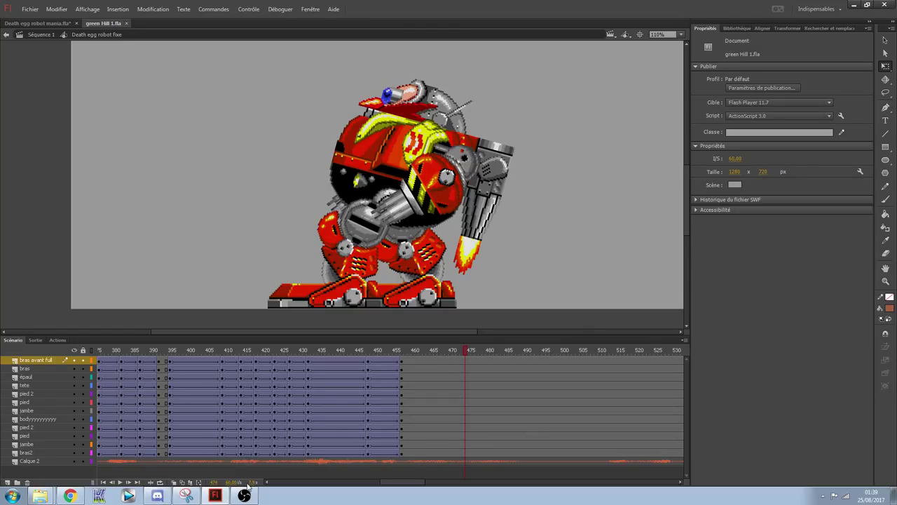
key("ctrl+Return")
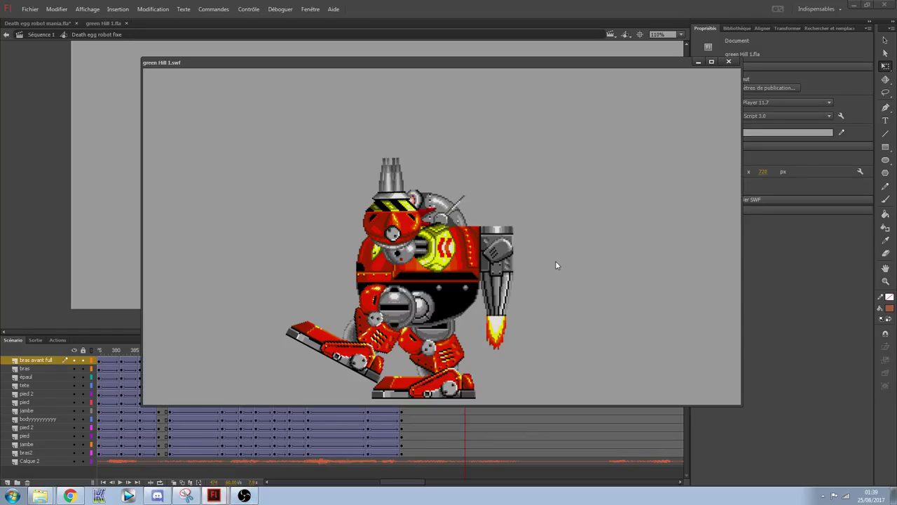